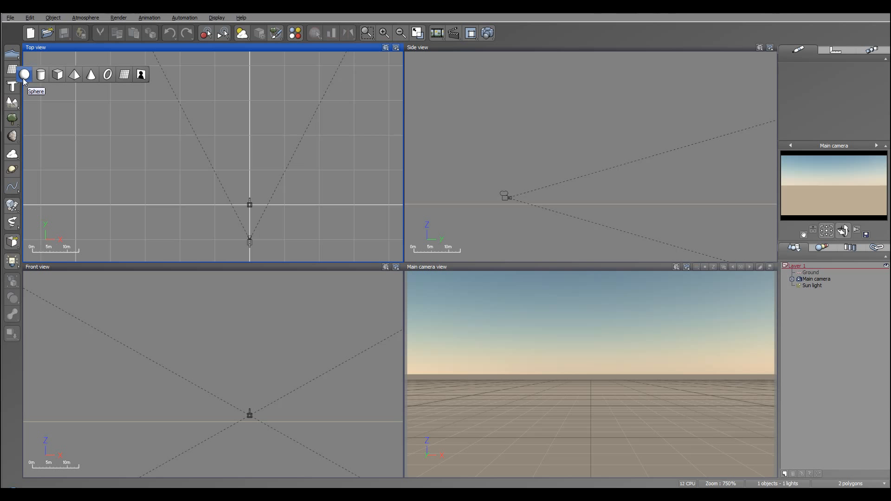
- Add a sphere, enlarge and flatten it into a low mound half sunk in the ground, and centre it in front of the camera
click(25, 78)
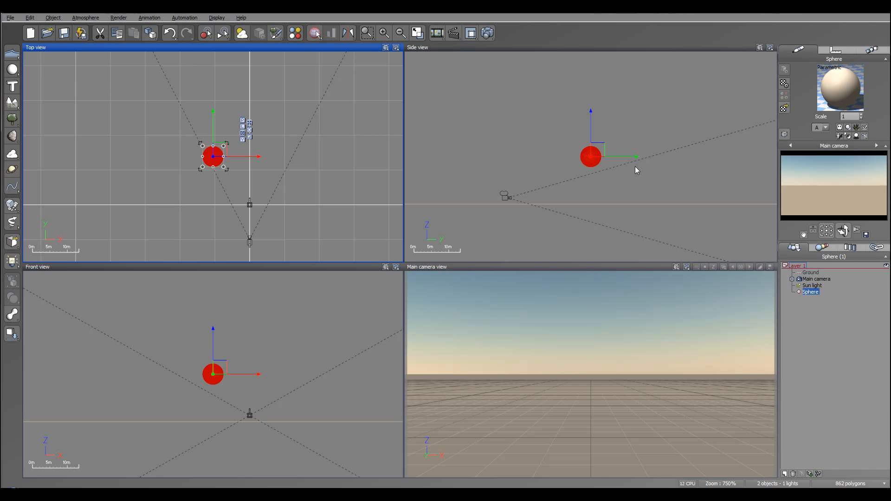
right_drag(634, 166, 605, 144)
drag(574, 125, 549, 177)
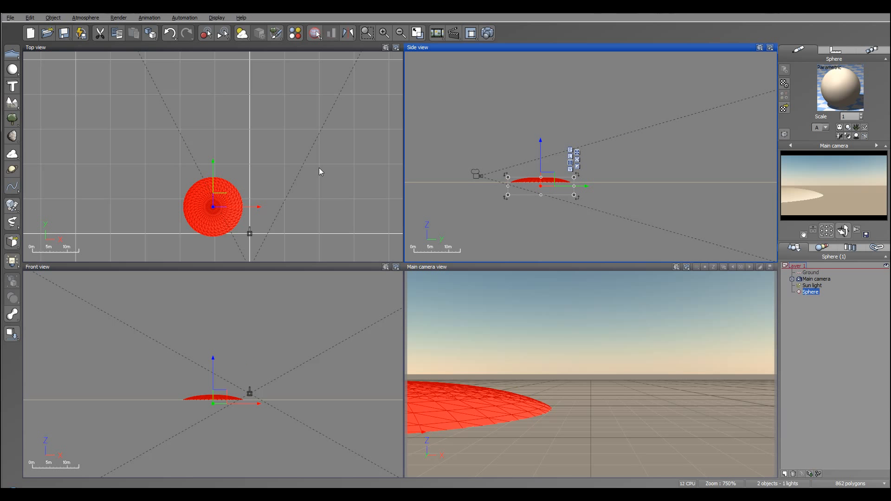
right_drag(319, 168, 313, 62)
drag(240, 103, 274, 129)
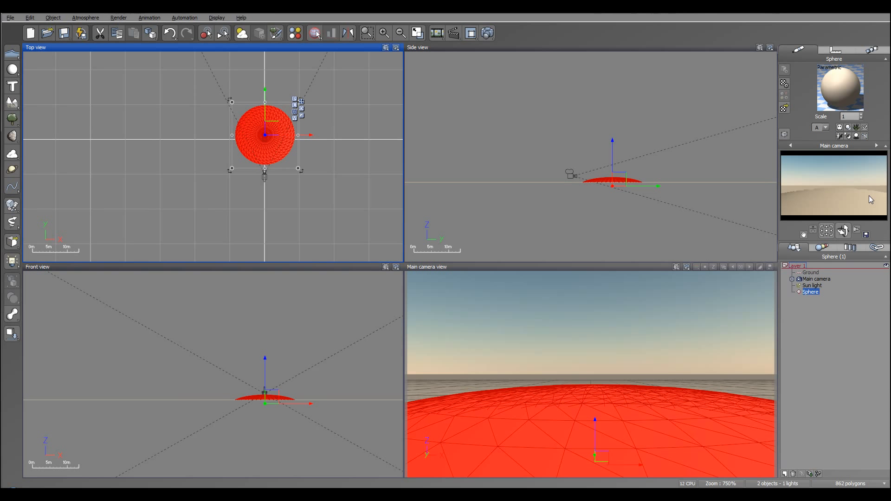
- Flatten the mound further from its underside and lower it slightly into the ground
right_drag(658, 144, 659, 114)
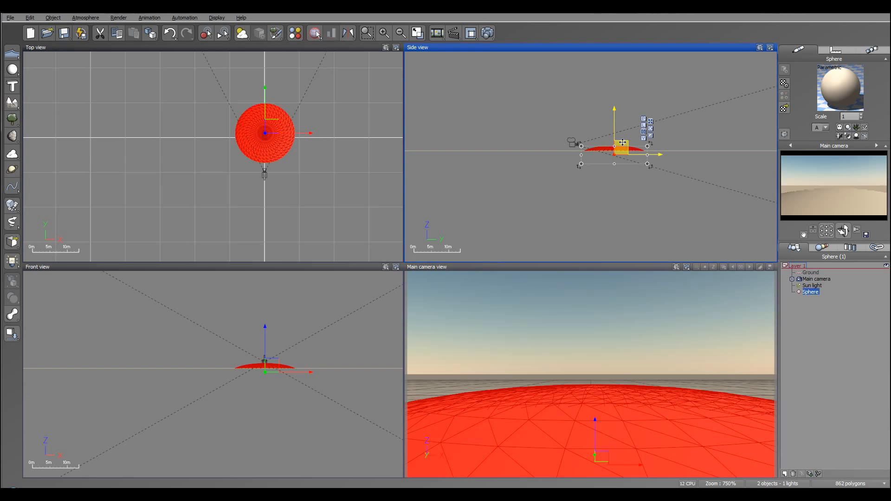
scroll(620, 146, up, 3)
drag(588, 231, 589, 205)
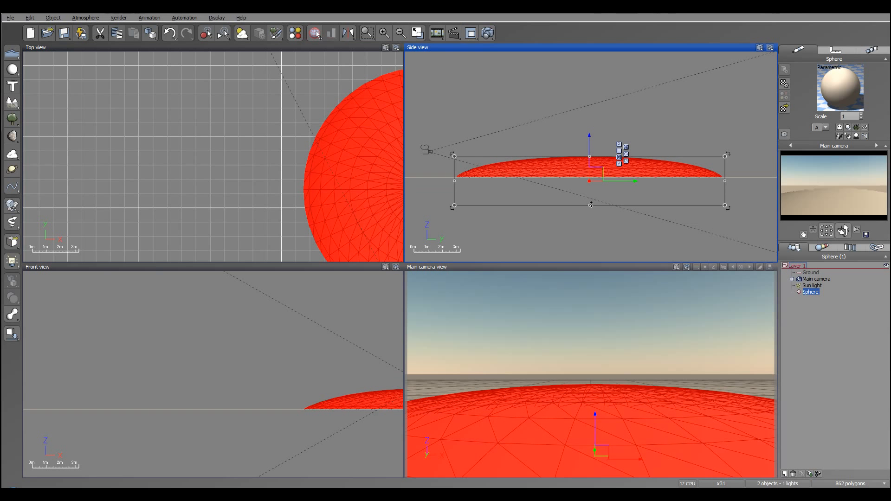
drag(588, 138, 565, 142)
- Pull the main camera back from the mound, raising it to about 2.35 m, and stretch the mound sideways in both directions into a wide ellipse
double_click(820, 279)
scroll(246, 169, down, 4)
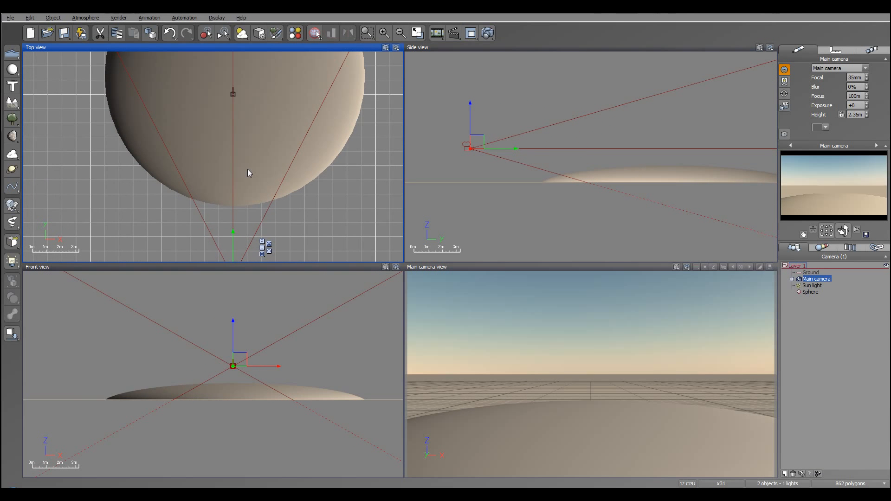
click(272, 117)
drag(295, 134, 334, 134)
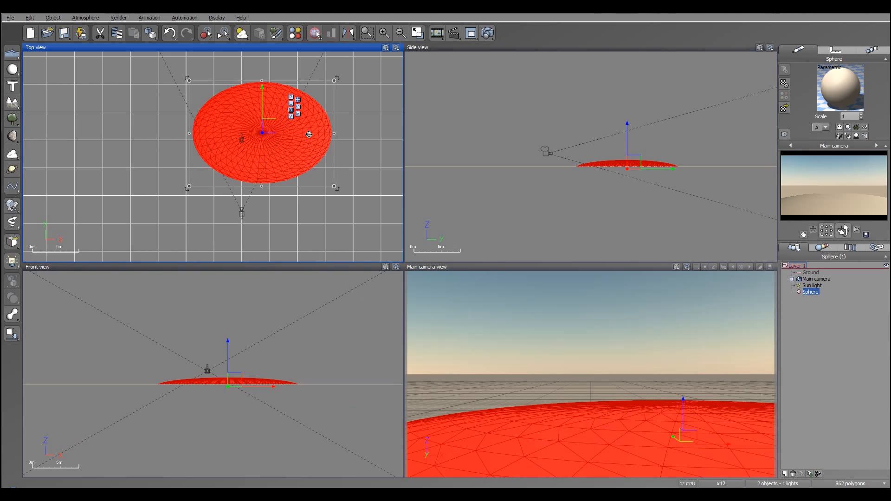
drag(189, 133, 147, 133)
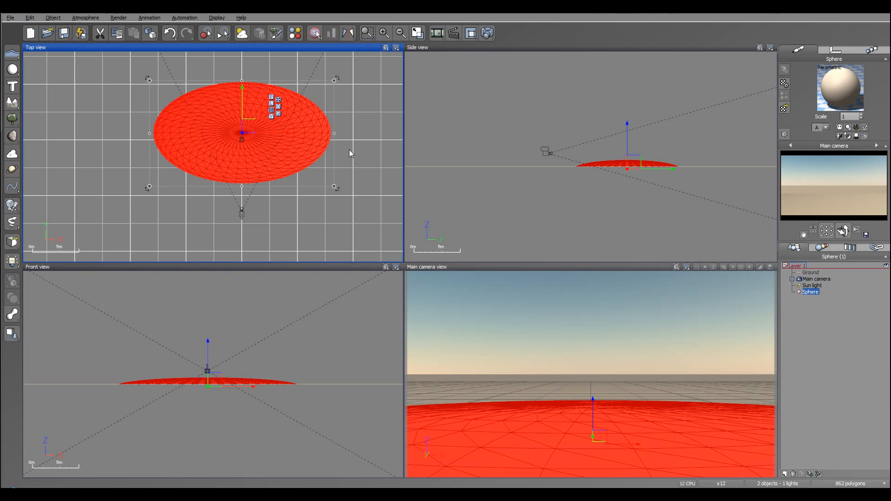
- Lower the main camera to a height of about 1.96 m and tilt it slightly upward
right_drag(333, 146, 349, 156)
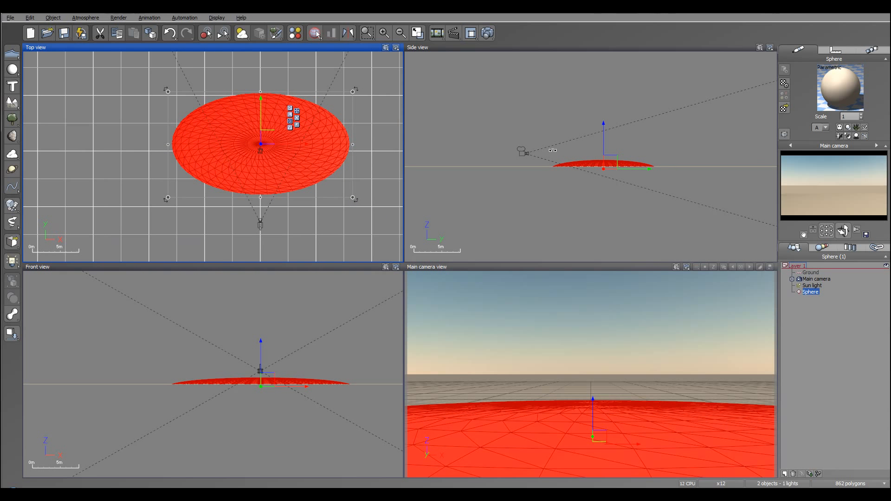
right_drag(552, 150, 563, 132)
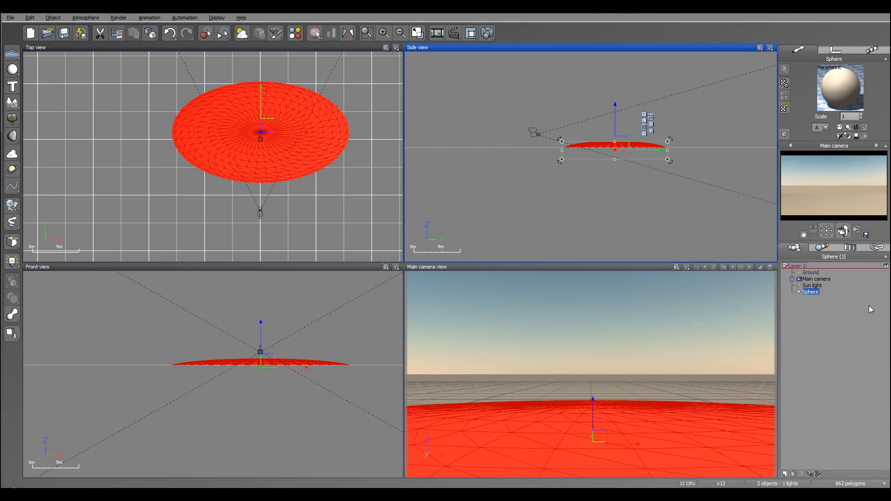
click(825, 280)
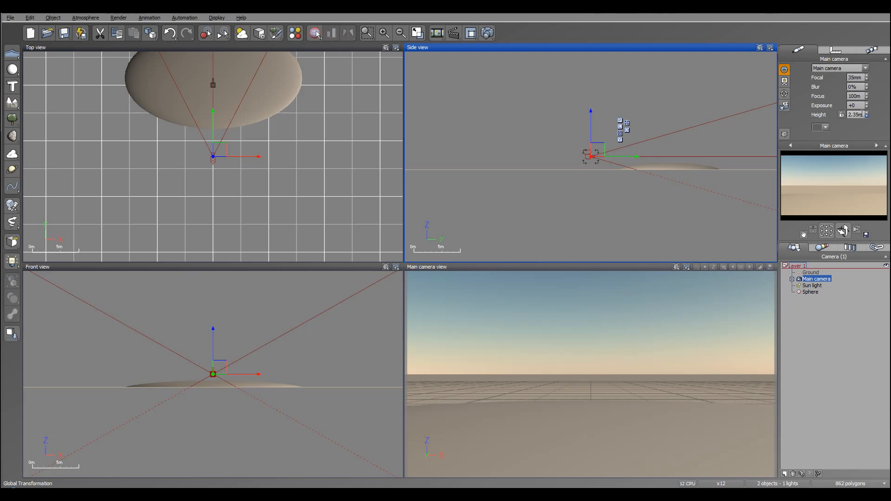
scroll(642, 152, up, 3)
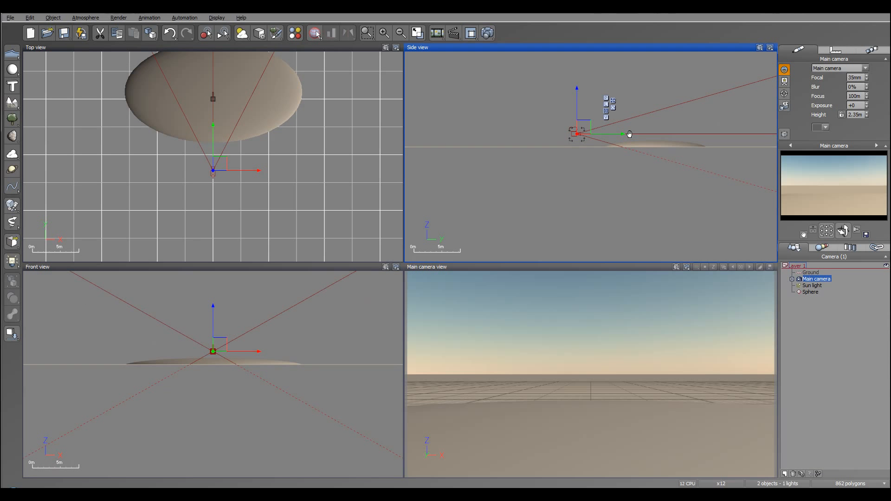
scroll(569, 137, up, 3)
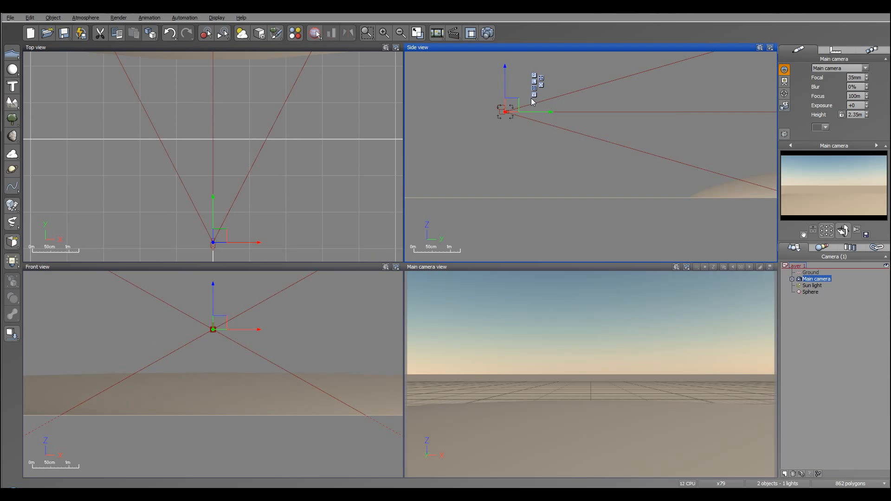
drag(506, 80, 502, 94)
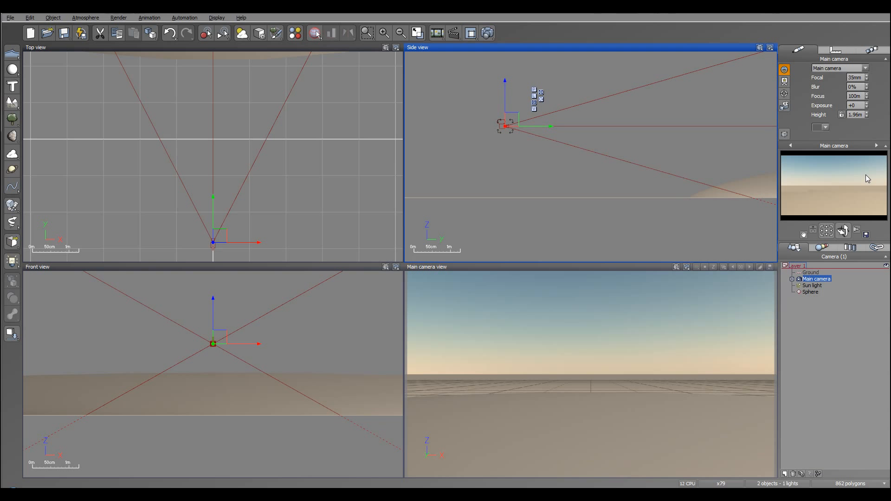
drag(843, 231, 842, 249)
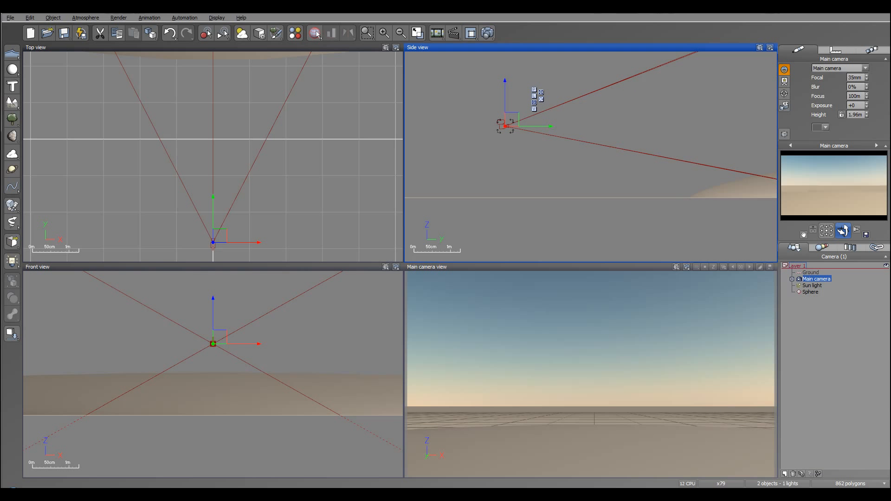
- Set the render options to the Photo - vertical (24:36) aspect ratio at 400x600, with the render sent to screen
click(487, 32)
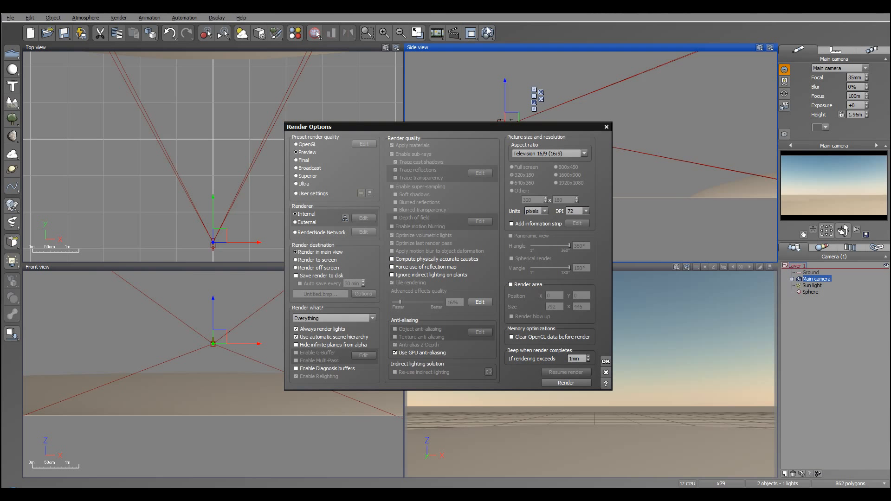
click(570, 157)
click(557, 190)
click(315, 259)
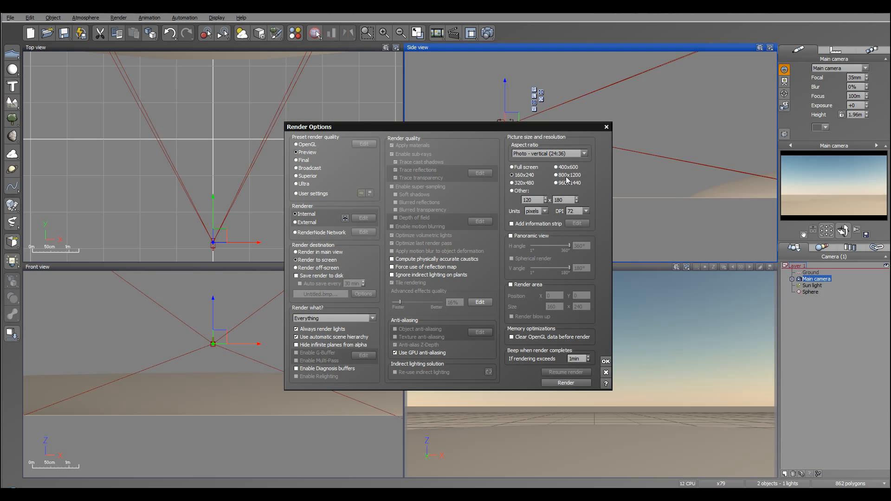
click(610, 362)
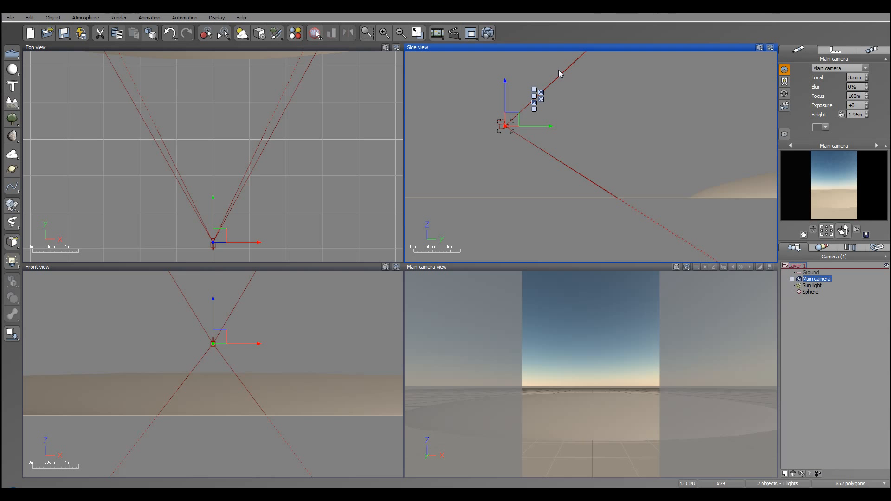
- Change the render aspect ratio to Free (user defined) and widen the picture to a square format
click(484, 35)
click(584, 153)
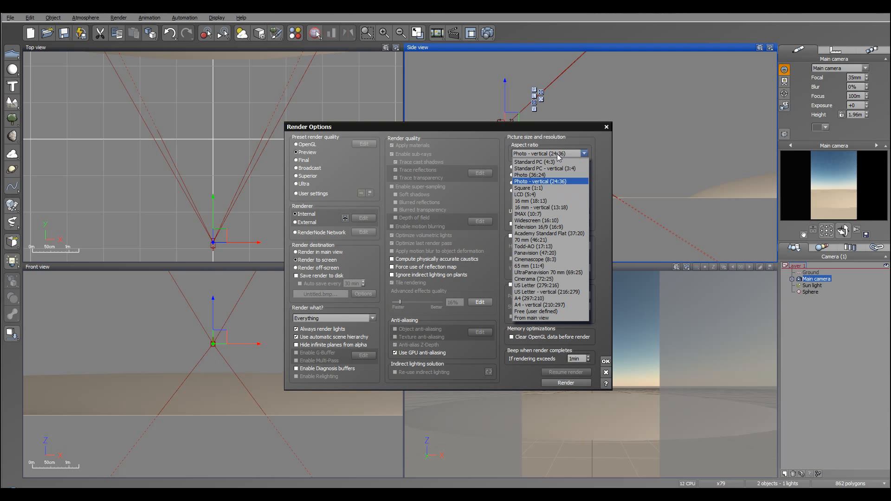
click(558, 311)
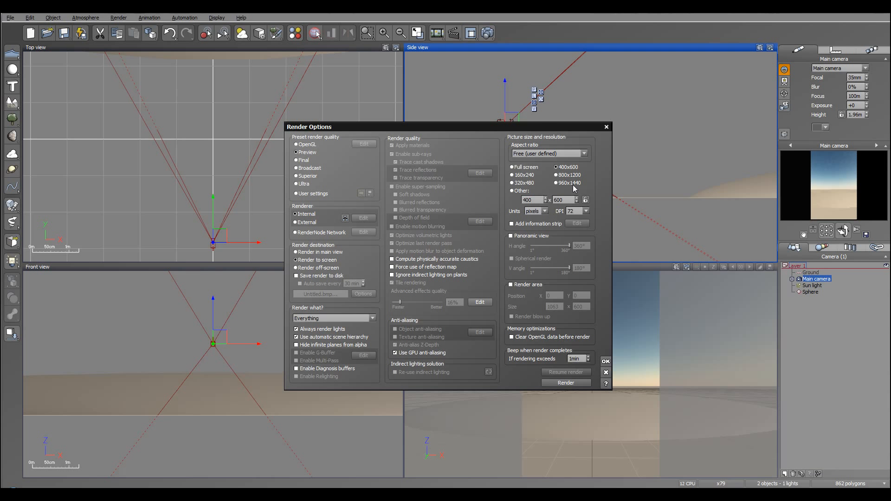
click(546, 201)
click(606, 364)
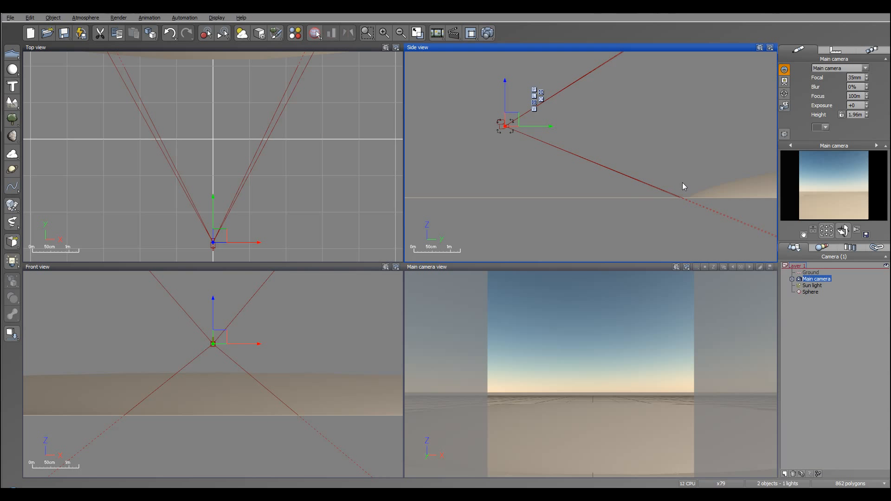
- Tilt the main camera slightly further upward and set its focal length to 55 mm
drag(844, 231, 843, 230)
right_drag(553, 114, 524, 131)
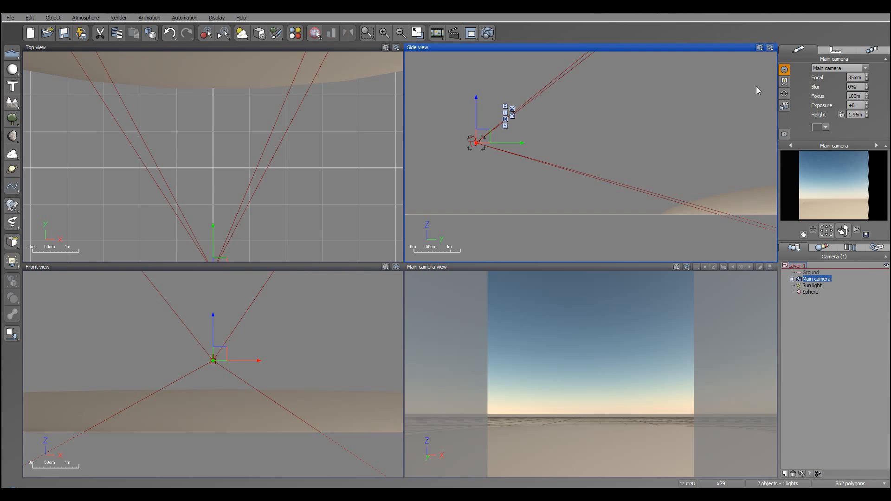
click(852, 77)
text(5)
key(Return)
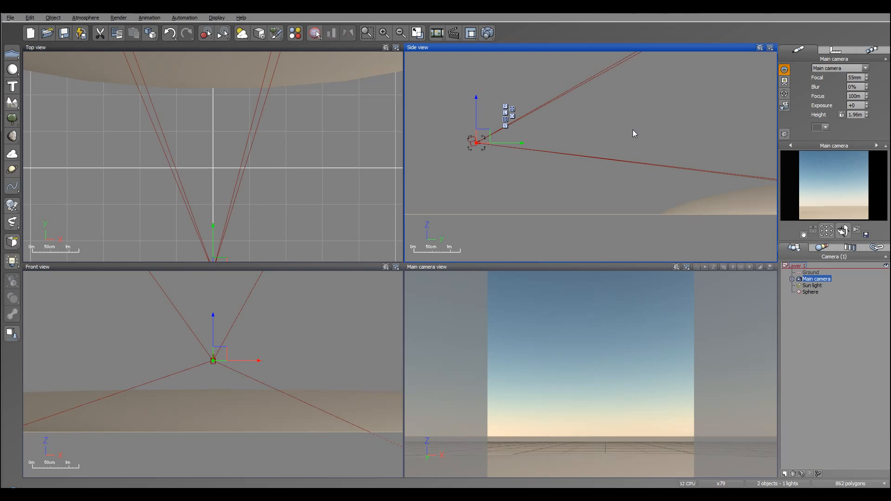
- Move the main camera farther back from the mound and tilt it down so more of the ground fills the frame
mouse_move(634, 135)
right_down()
mouse_move(628, 149)
mouse_move(618, 138)
right_up()
scroll(617, 138, down, 2)
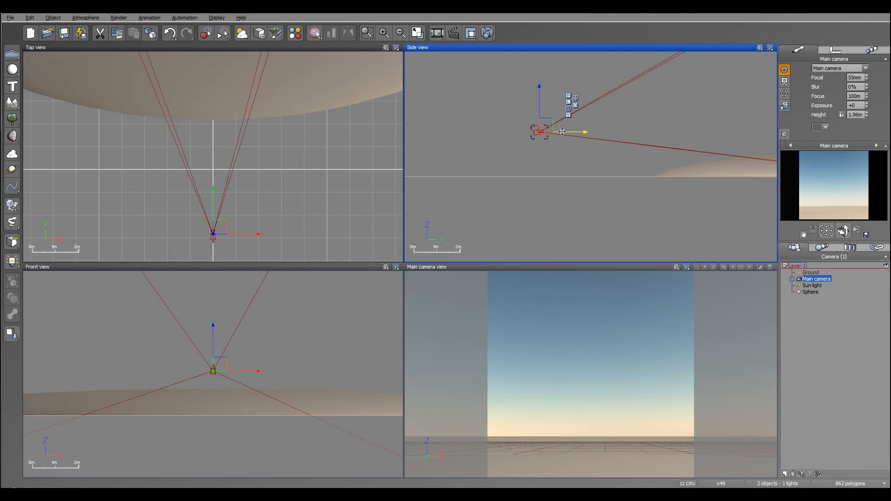
drag(518, 133, 511, 133)
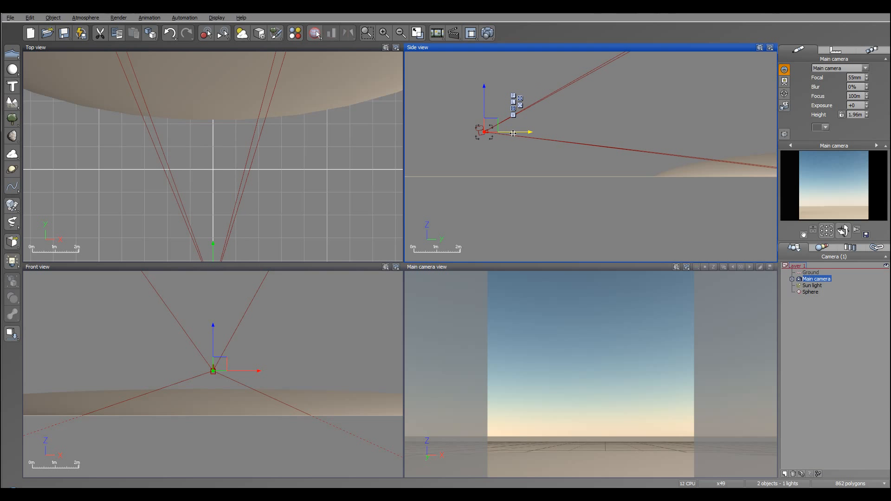
drag(845, 229, 842, 231)
- Add a Dracena Drago plant from the Trees collection to the scene
right_drag(691, 103, 581, 145)
right_drag(300, 130, 306, 130)
scroll(306, 131, down, 6)
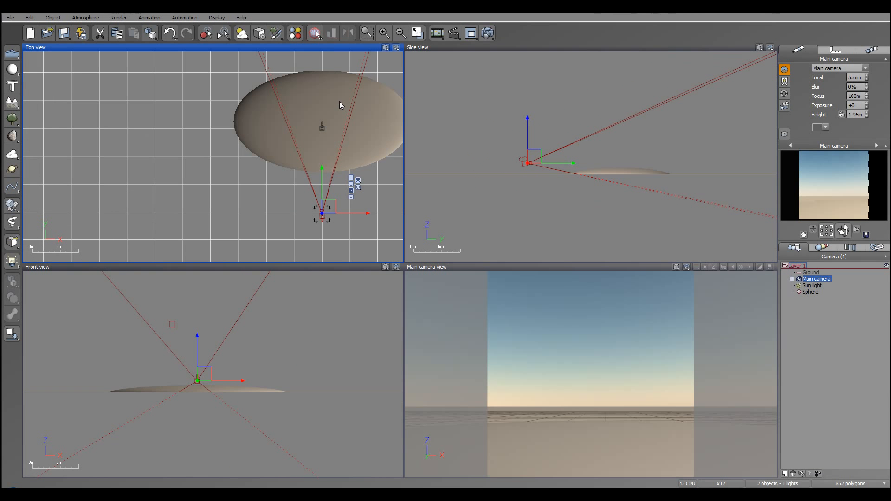
right_drag(339, 99, 285, 145)
right_drag(229, 157, 237, 131)
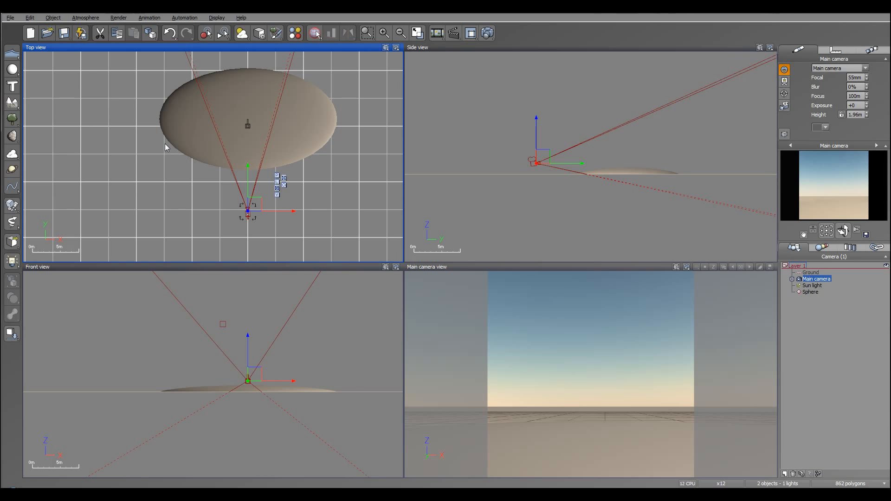
click(11, 119)
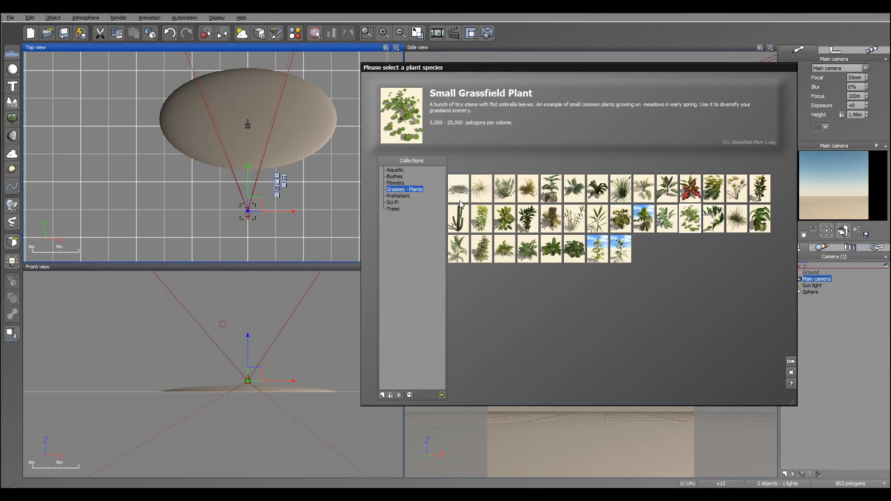
click(392, 208)
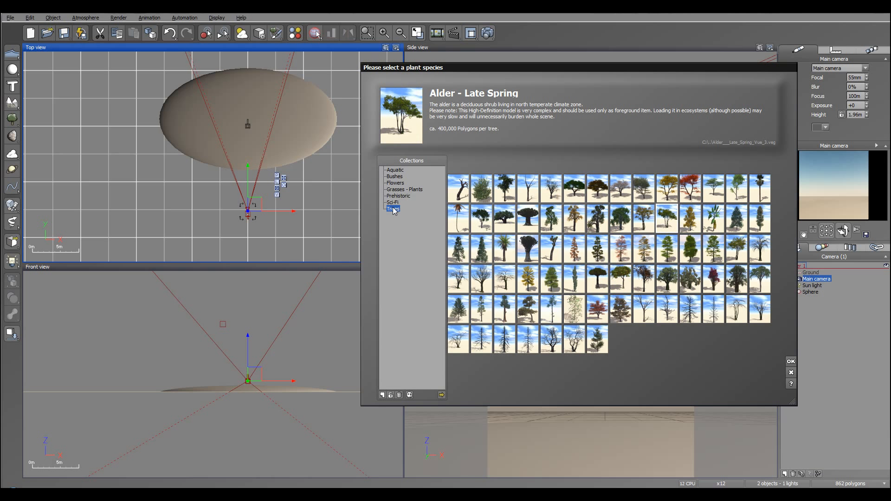
click(529, 224)
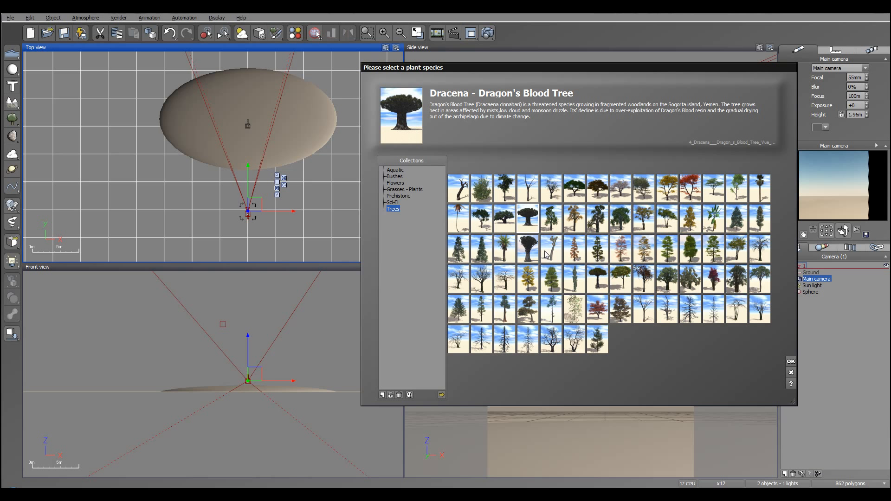
click(527, 249)
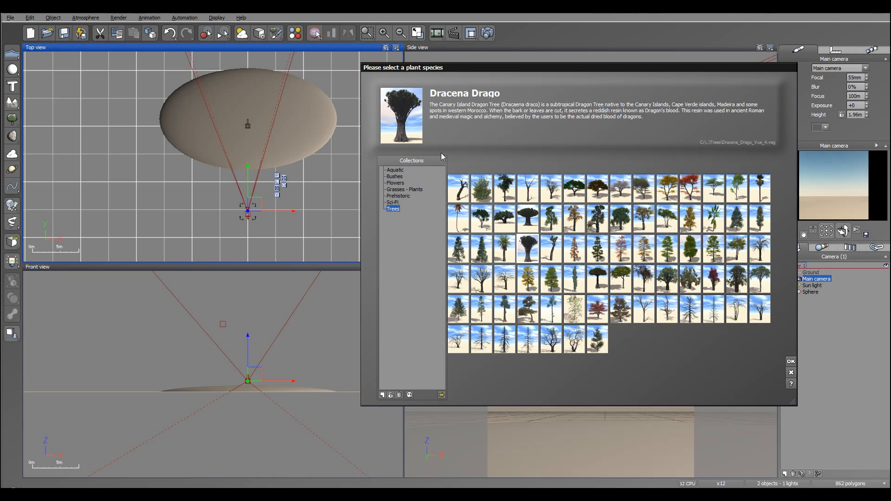
click(790, 362)
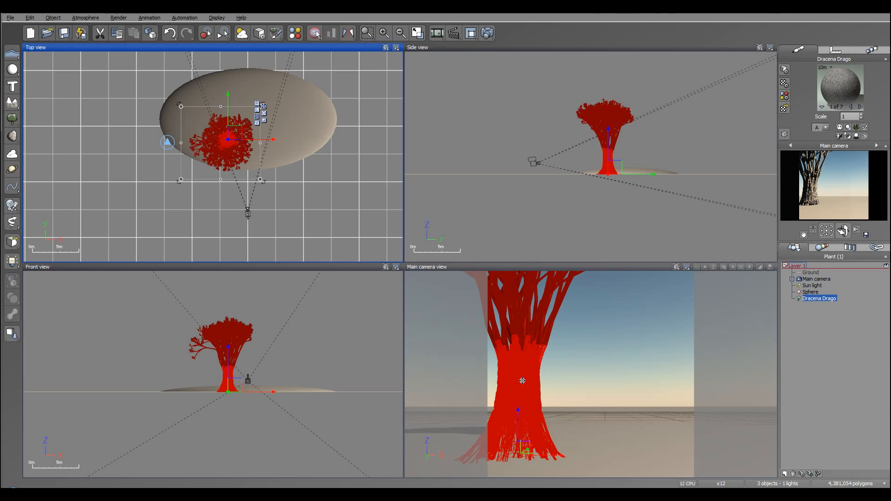
- Raise the tree to expose more of its roots above the mound and shift it sideways toward the middle of the camera frame
click(592, 148)
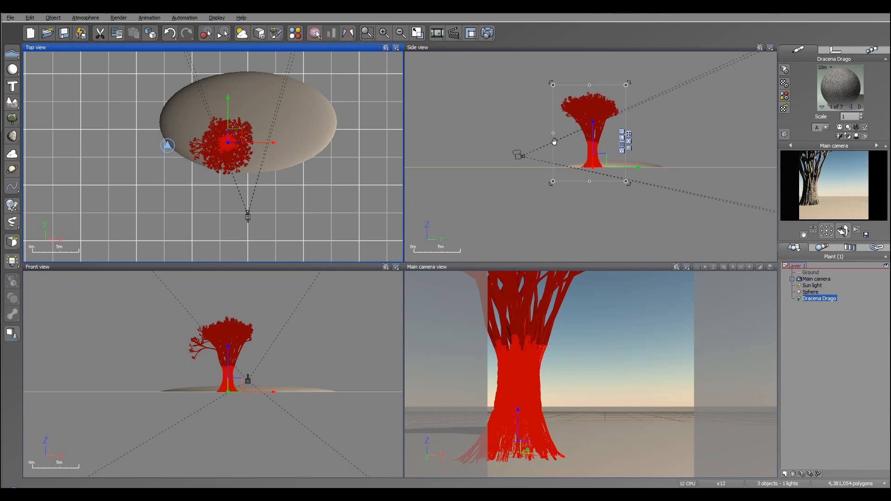
scroll(586, 139, up, 6)
mouse_move(583, 126)
mouse_down()
mouse_move(581, 115)
mouse_move(582, 132)
mouse_up()
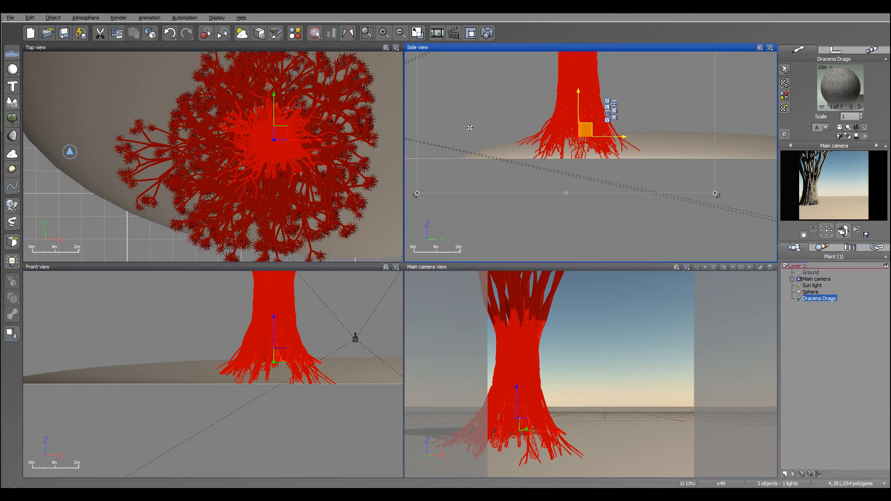
click(281, 134)
drag(282, 134, 295, 145)
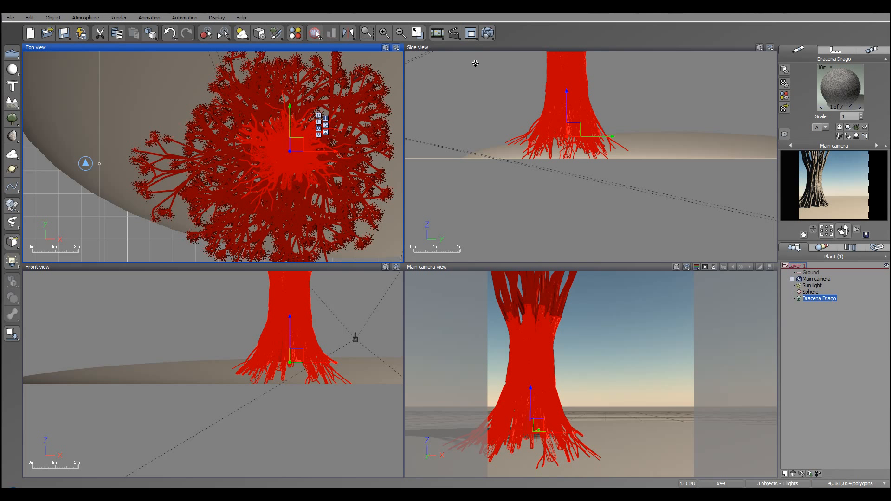
- Render a test image of the scene from the main camera, accept the post render options and close the render display
click(487, 33)
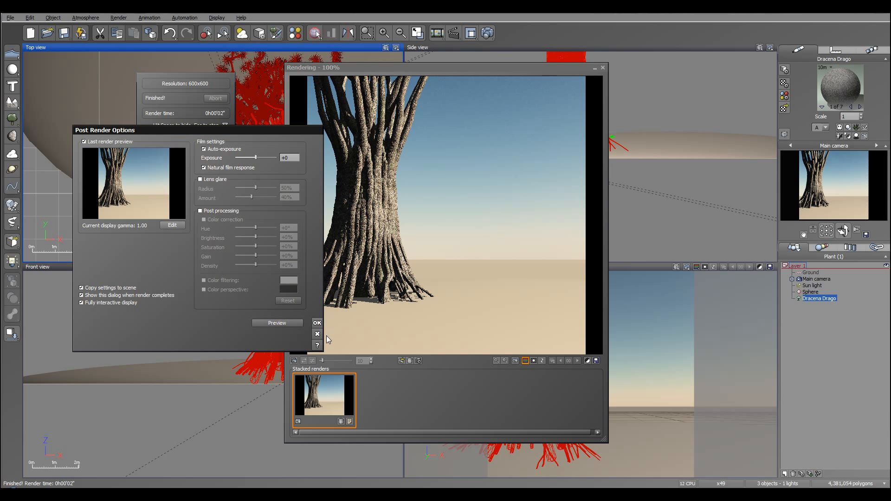
click(317, 324)
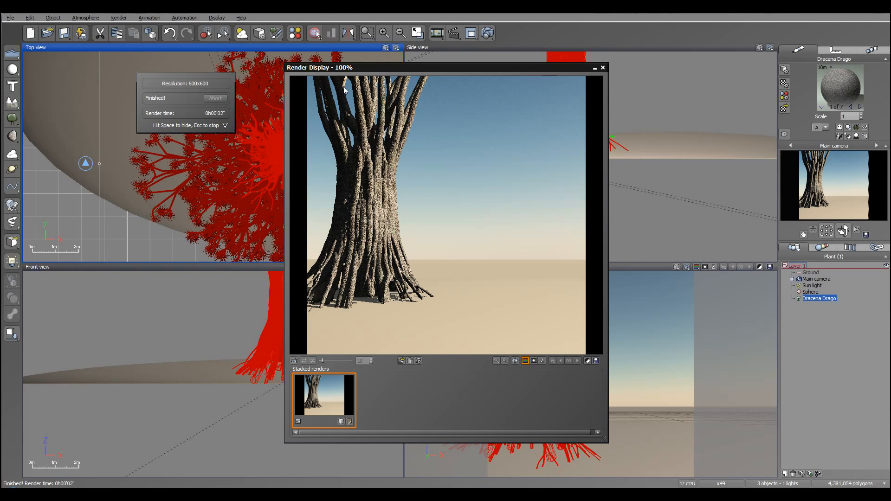
click(602, 69)
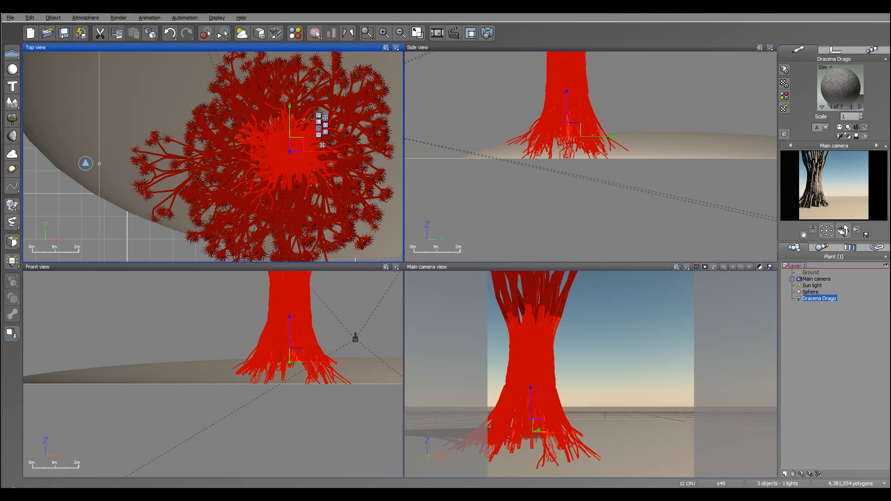
- Shift the Dracena Drago tree sideways so its trunk stands at the edge of the main camera frame
scroll(322, 144, down, 5)
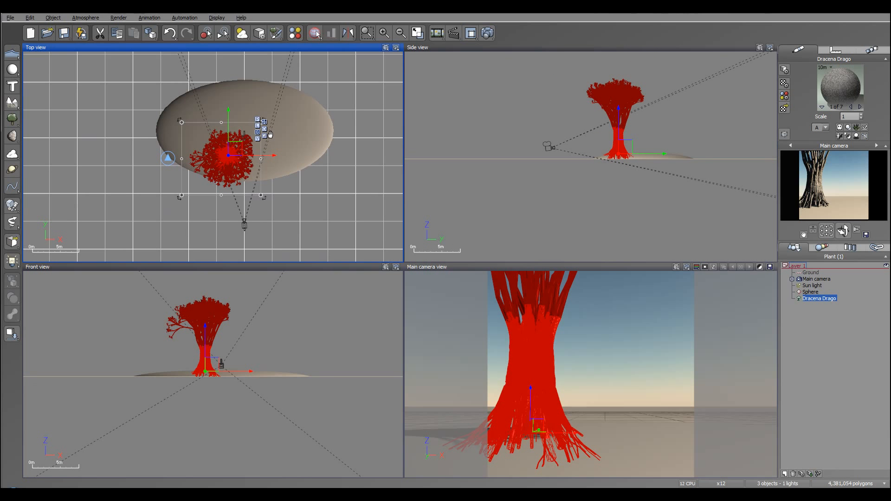
right_drag(270, 134, 276, 143)
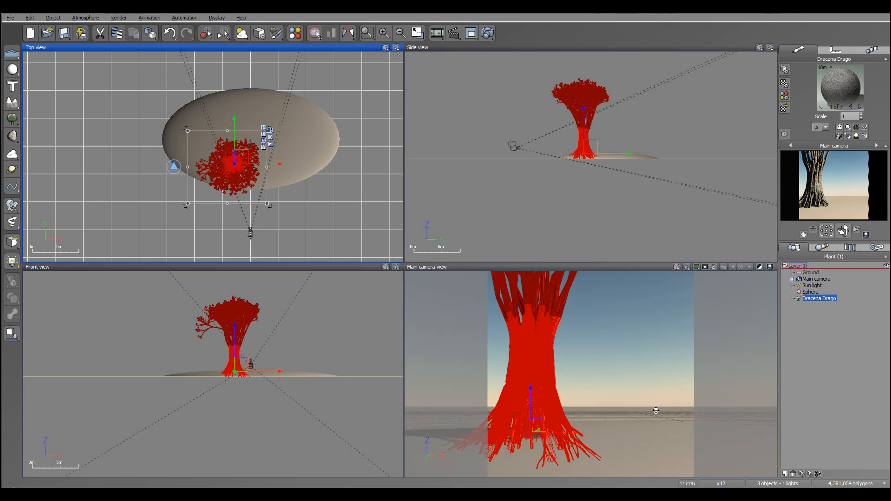
scroll(260, 169, up, 5)
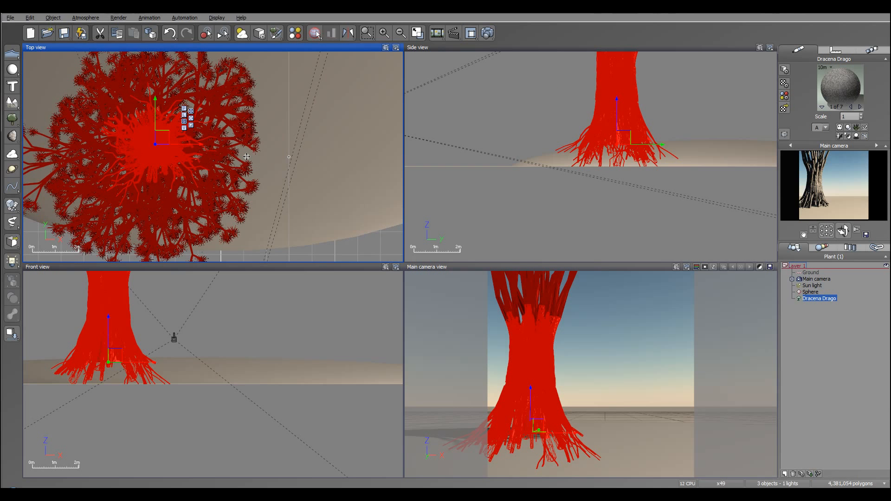
drag(160, 138, 146, 140)
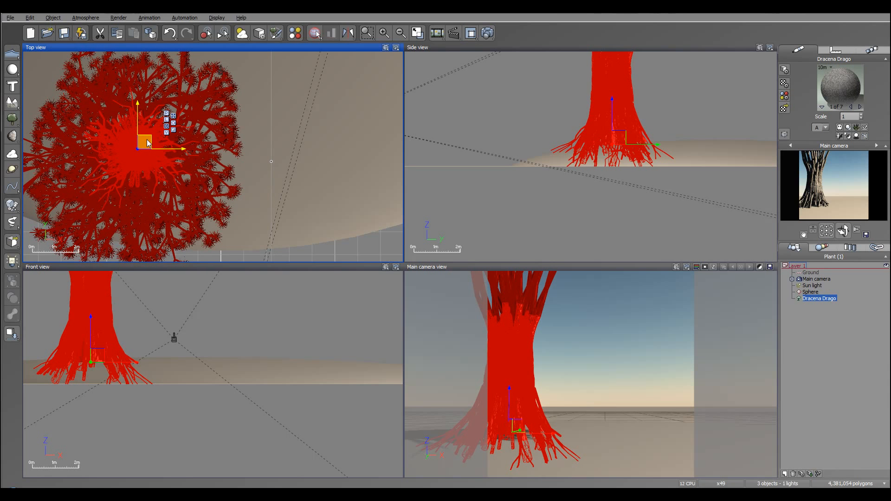
- Add a Dracena - Dragon's Blood Tree from the Trees collection and place it beside the first tree, at the opposite edge of the camera frame
scroll(164, 141, down, 5)
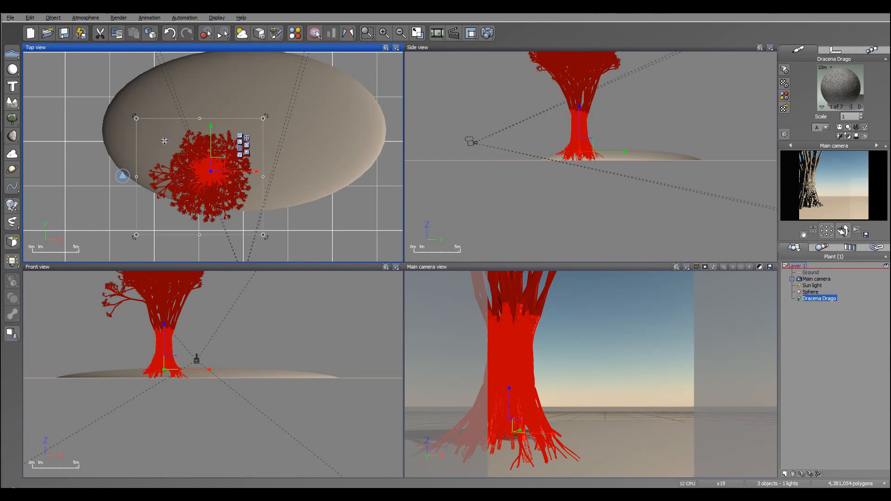
click(12, 119)
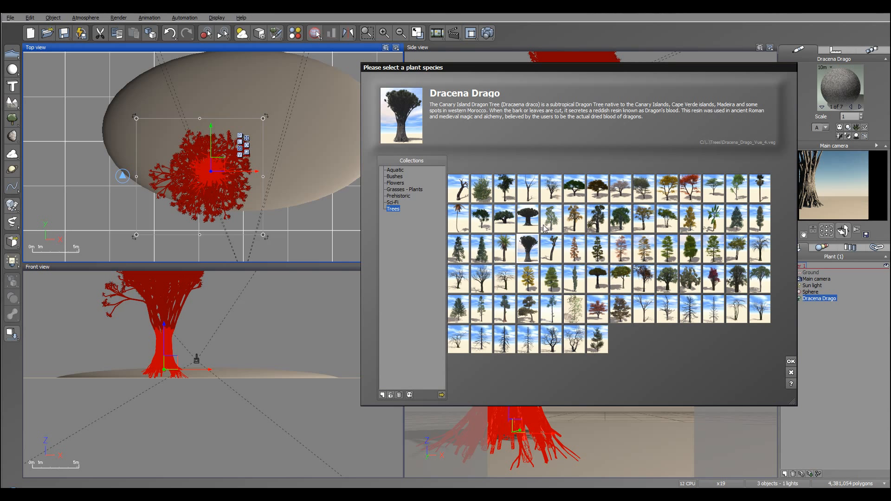
click(527, 218)
click(790, 362)
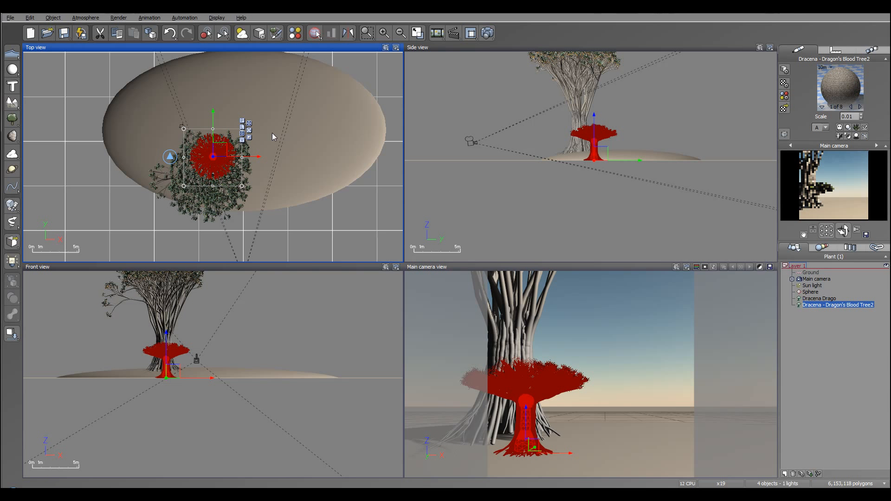
drag(223, 147, 283, 143)
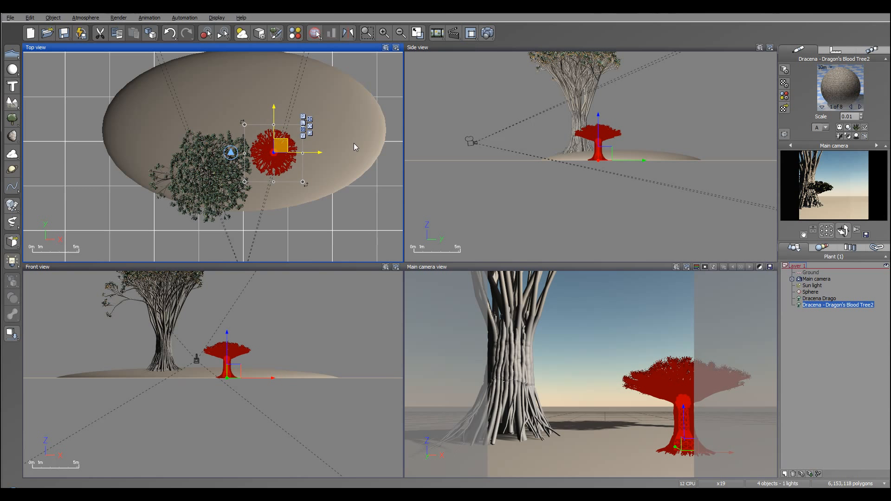
- Enlarge the Dragon's Blood Tree to about twice its size, stretch it taller, and reposition its roots on the mound
right_drag(646, 140, 620, 169)
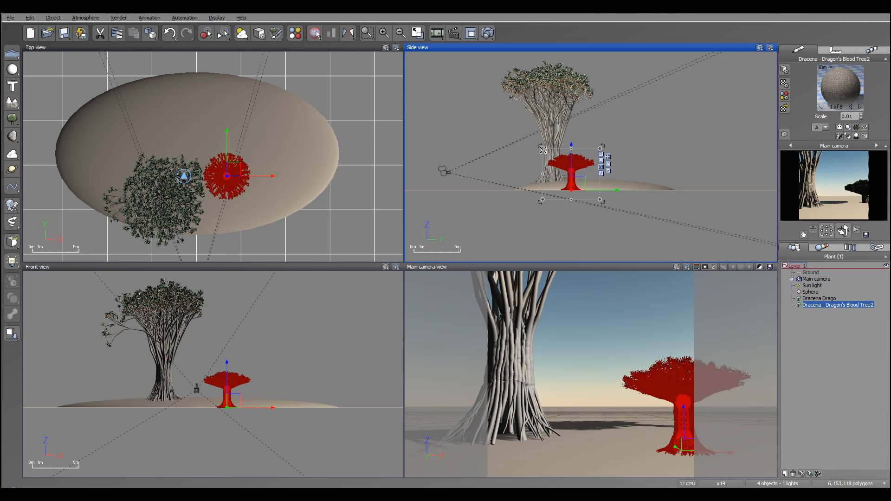
drag(542, 150, 472, 85)
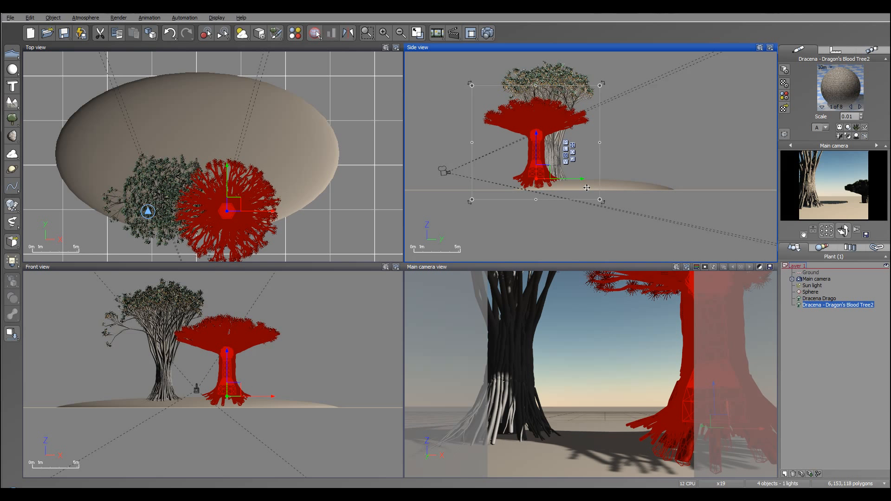
drag(541, 175, 576, 180)
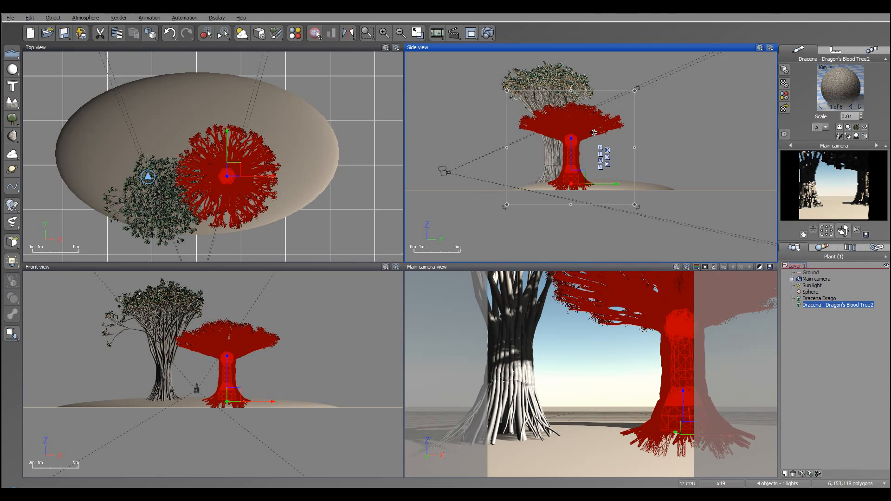
drag(571, 90, 566, 34)
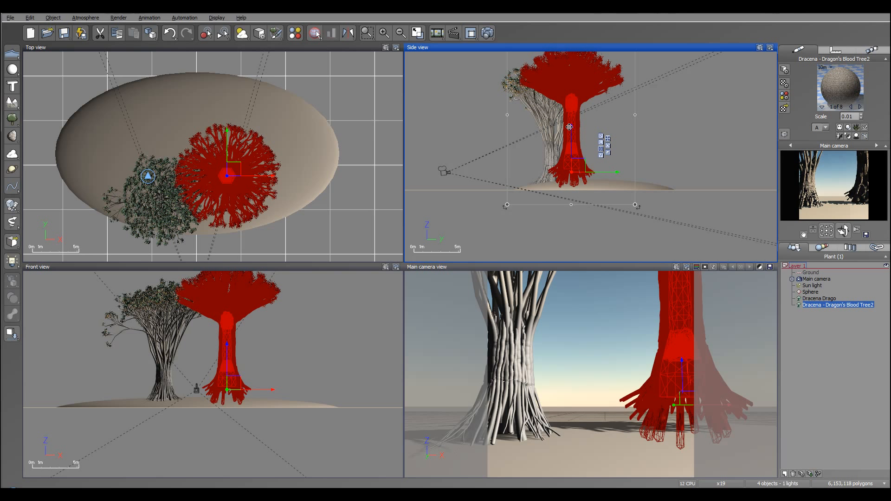
drag(569, 126, 572, 142)
- Move the Dragon's Blood Tree slightly inward so more of its trunk stands inside the main camera frame
right_drag(293, 187, 360, 147)
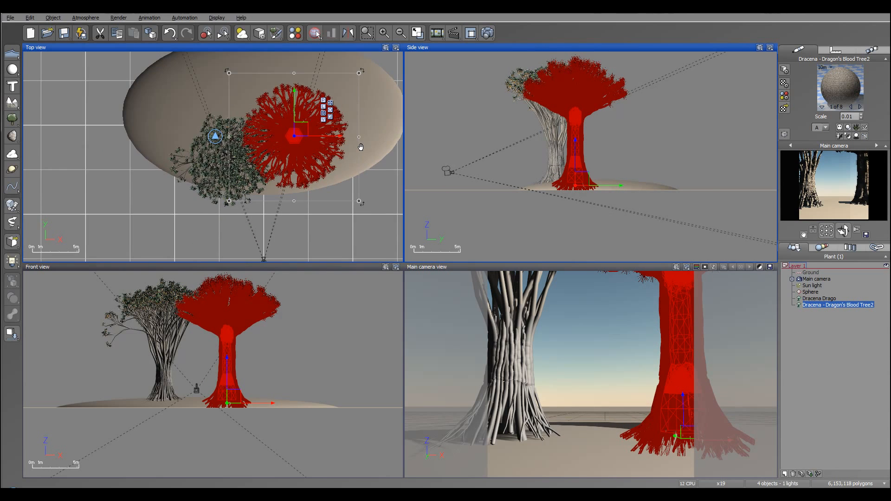
scroll(361, 147, up, 5)
drag(326, 141, 303, 138)
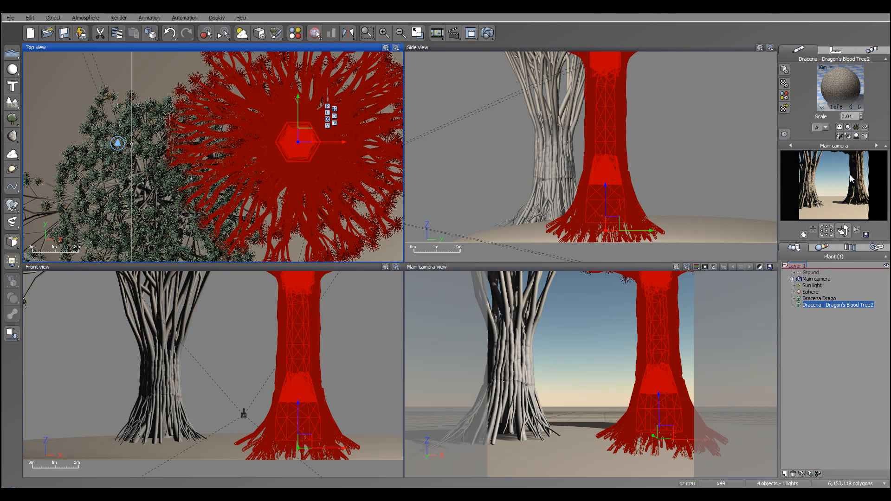
- Widen the render format to 700 x 600 pixels in the render options
click(487, 33)
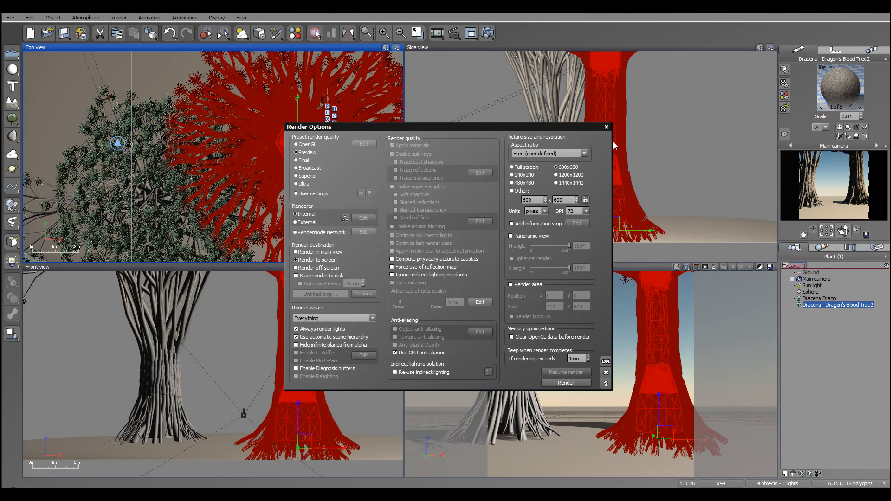
click(545, 198)
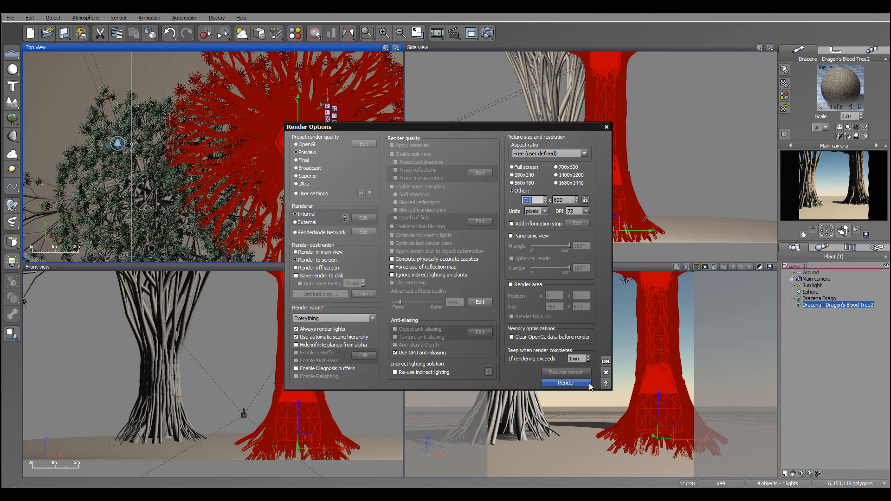
click(606, 361)
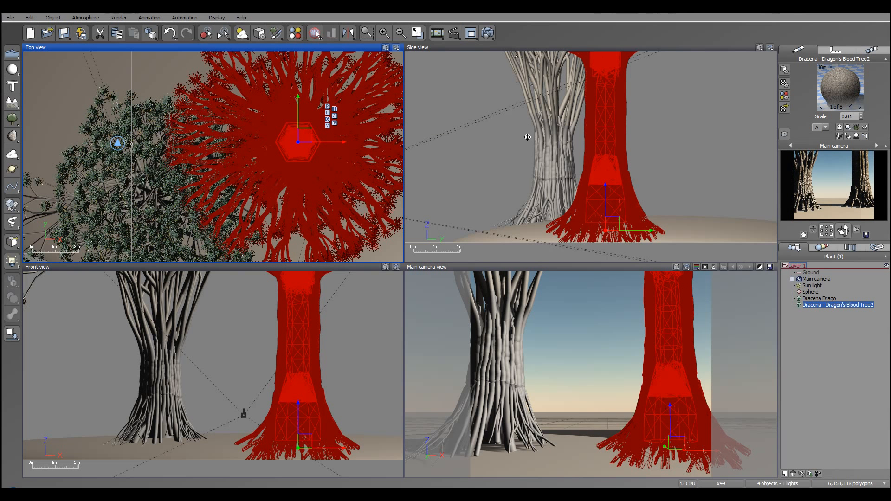
- Move the main camera farther back from the two trees and tilt it slightly upward
right_drag(522, 156, 592, 131)
click(825, 280)
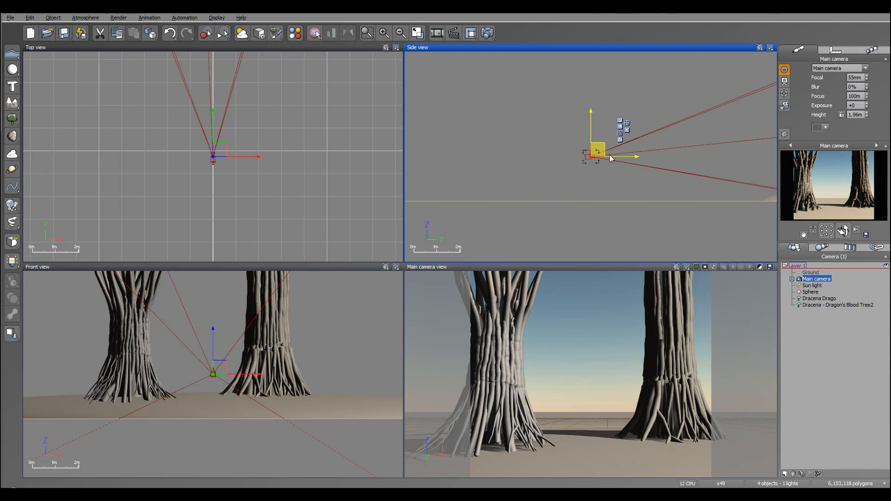
drag(626, 158, 596, 161)
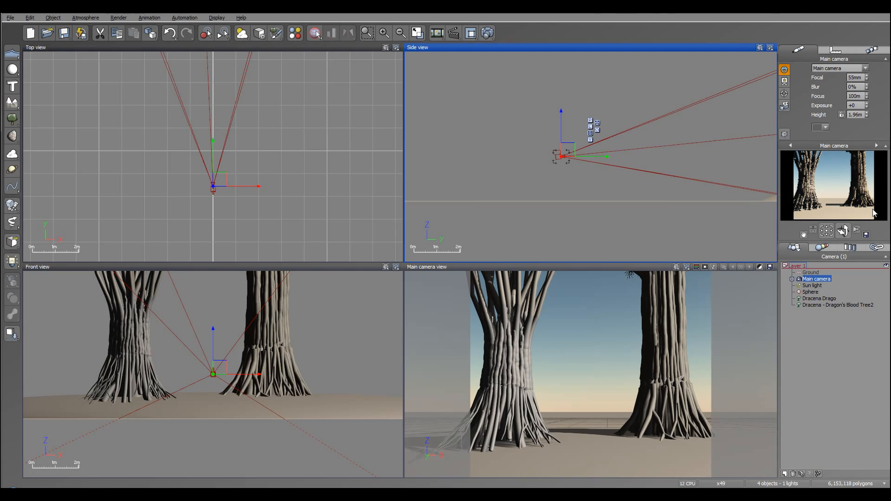
drag(844, 231, 843, 225)
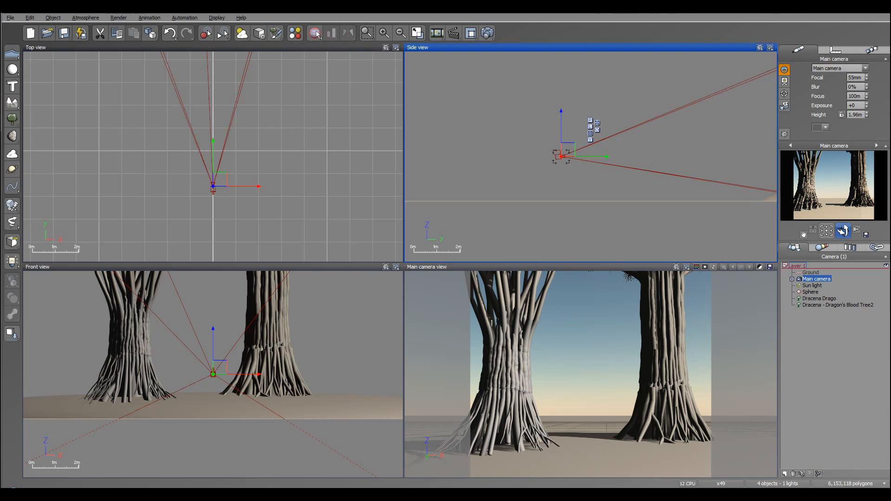
drag(843, 225, 843, 224)
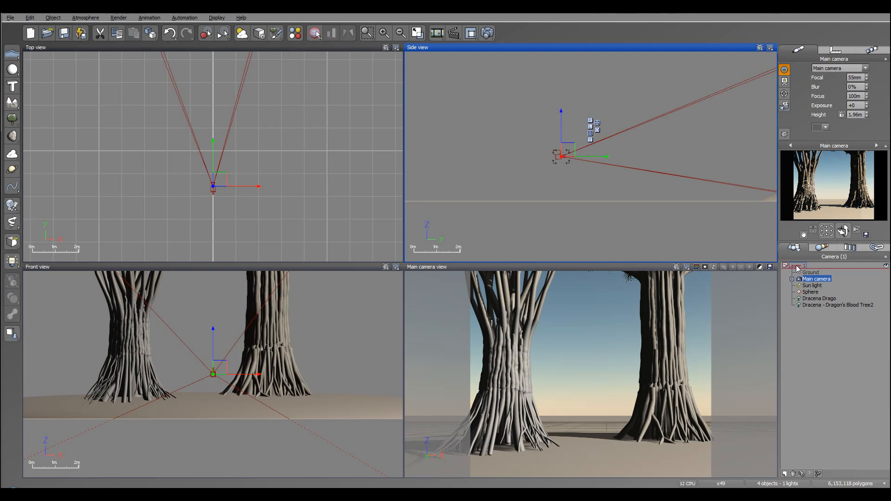
- Add a second Dracena Drago plant from the Trees collection on the far side of the mound
scroll(584, 161, down, 2)
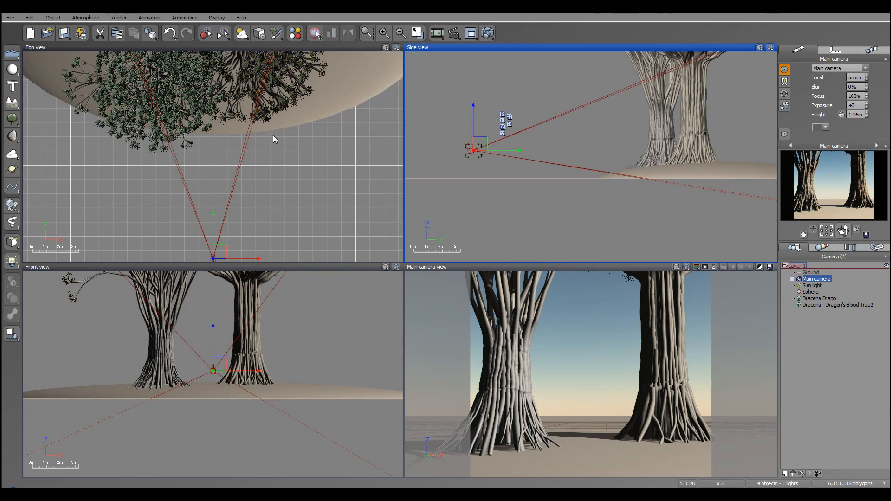
right_drag(283, 76, 337, 213)
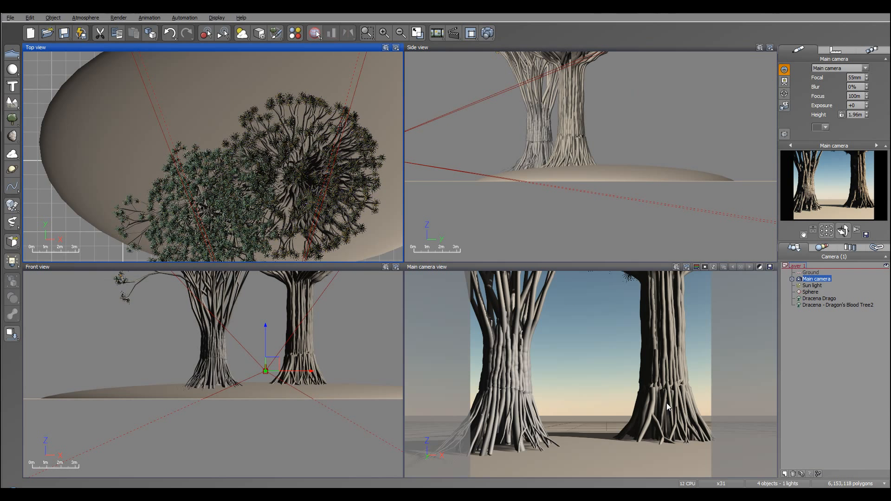
right_drag(354, 149, 368, 188)
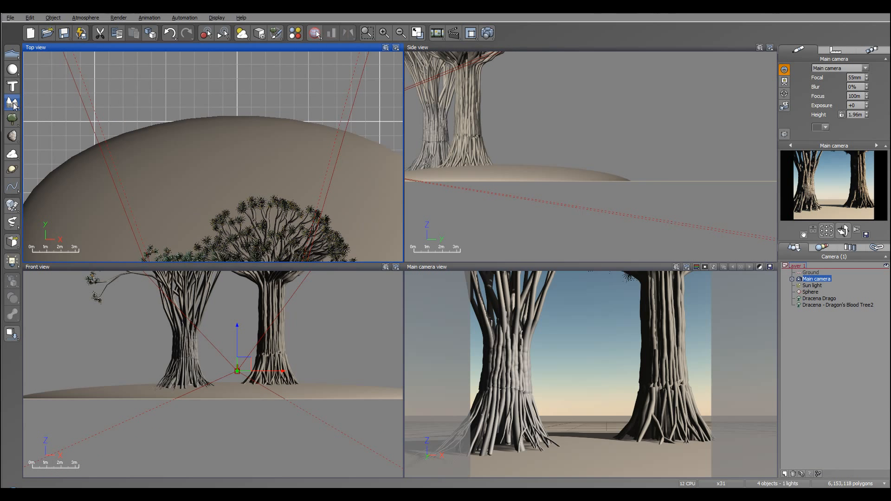
click(12, 119)
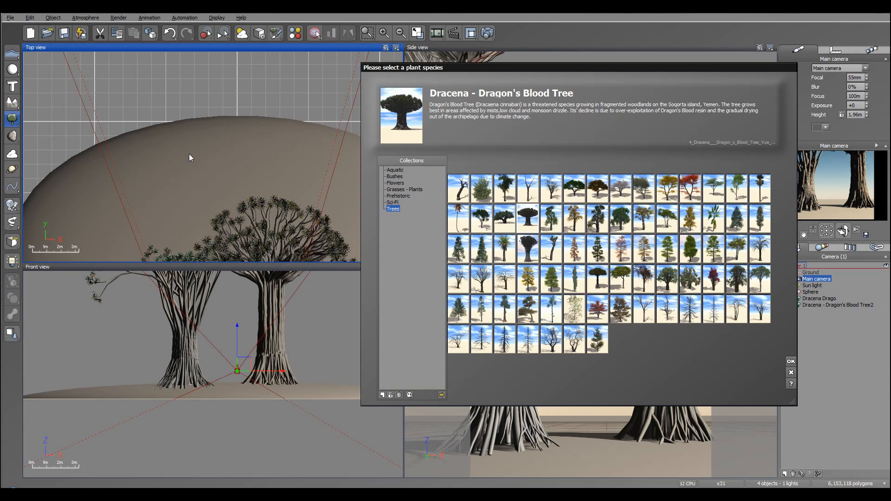
click(528, 249)
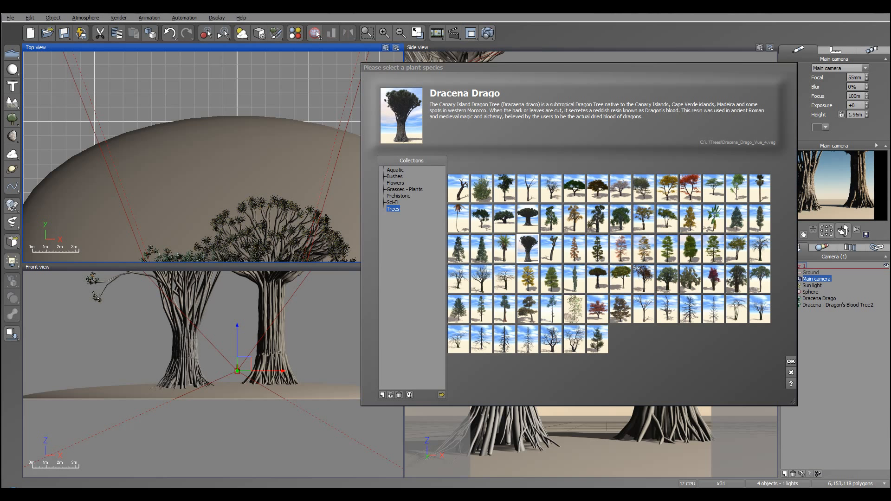
click(791, 361)
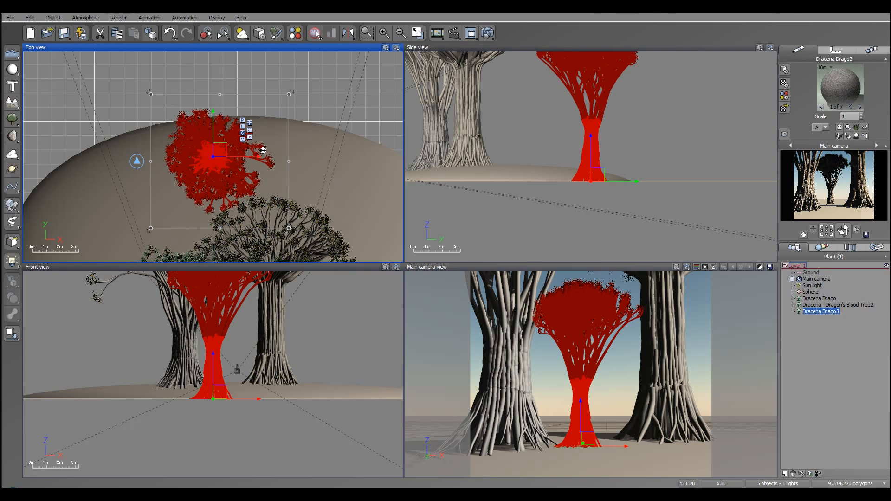
- Enlarge the new Dracena Drago and move it sideways so it stands behind the Dragon's Blood Tree at the frame's edge
right_drag(278, 183, 305, 227)
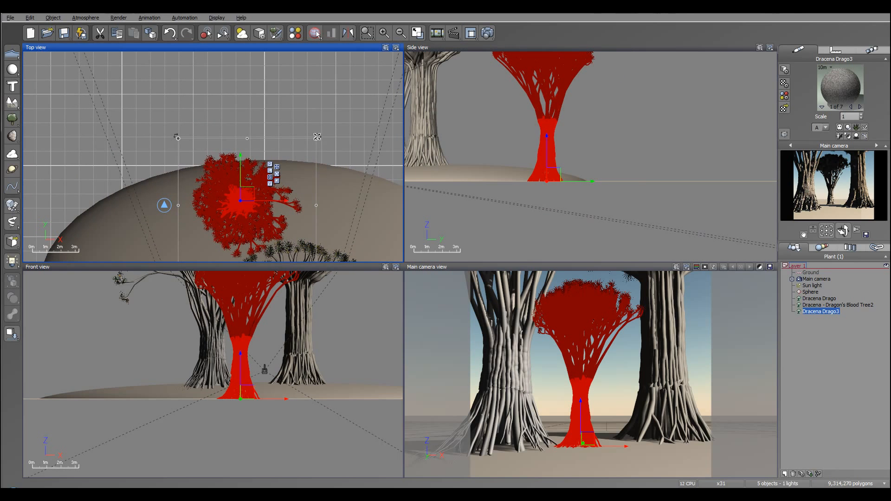
drag(317, 136, 487, 50)
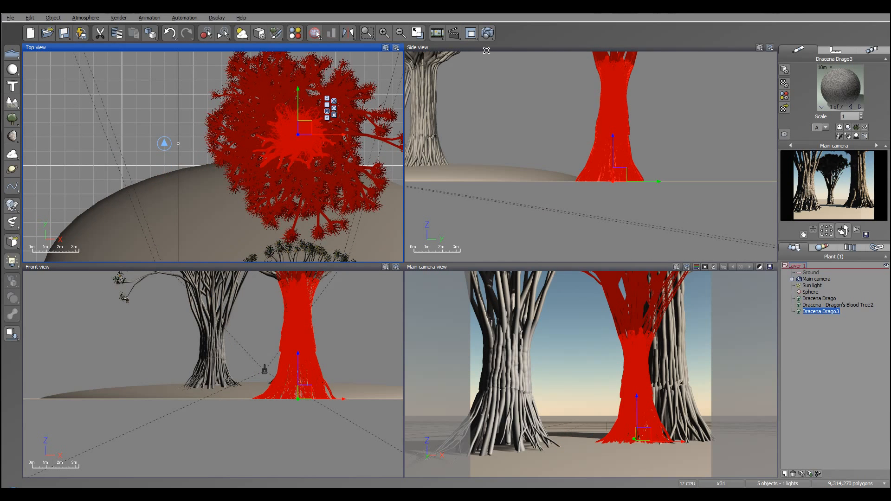
right_drag(342, 130, 237, 156)
drag(207, 153, 288, 133)
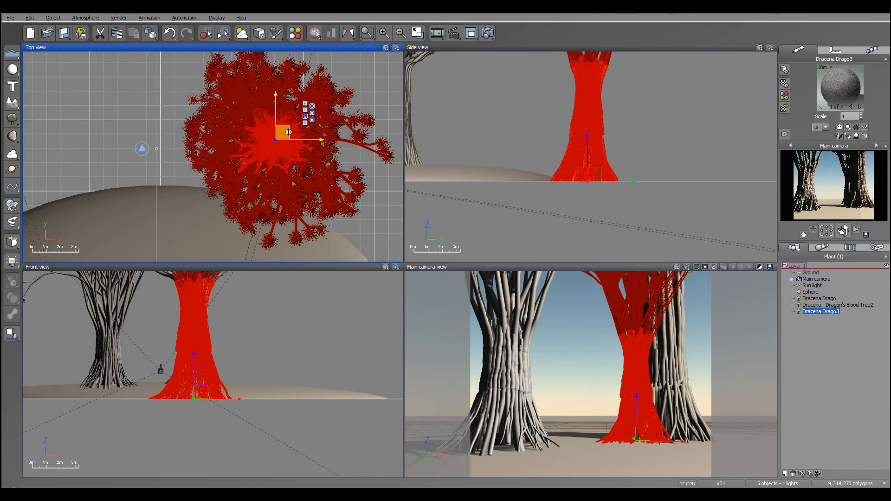
right_drag(284, 133, 279, 132)
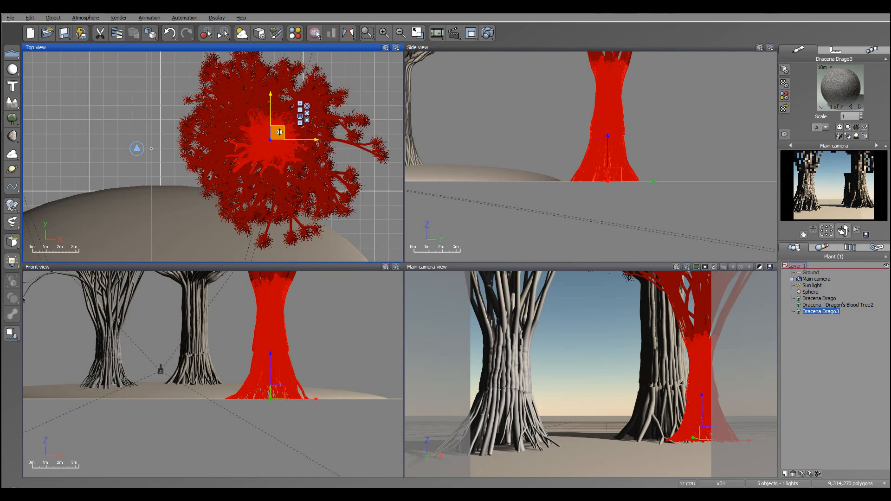
- Duplicate the enlarged background Dracena Drago and move the copy nearer the camera and toward the gap between the front trees
key(ctrl+d)
drag(283, 135, 192, 175)
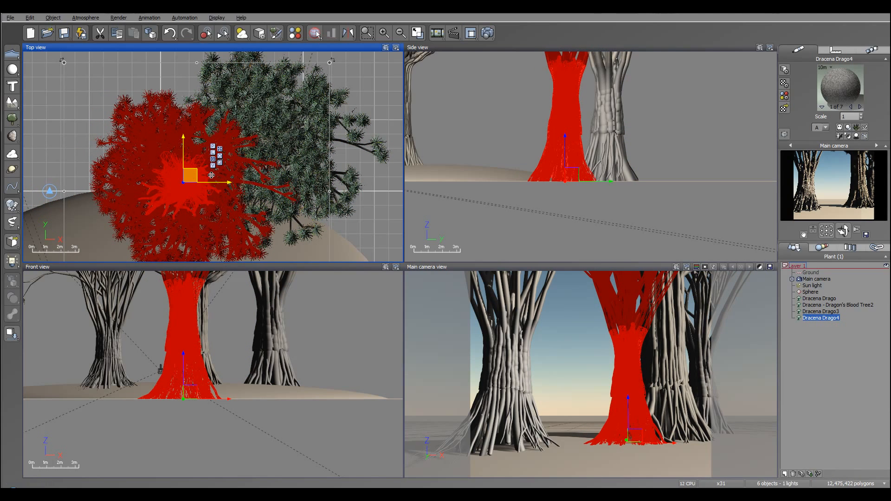
- Rotate the duplicated background Dracena Drago about its vertical axis and nudge it slightly farther from the camera
right_drag(260, 137, 376, 55)
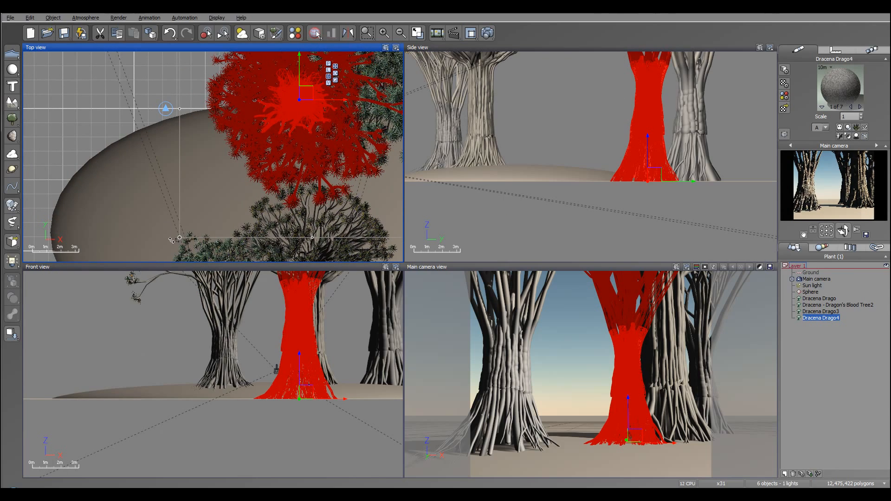
drag(178, 240, 245, 252)
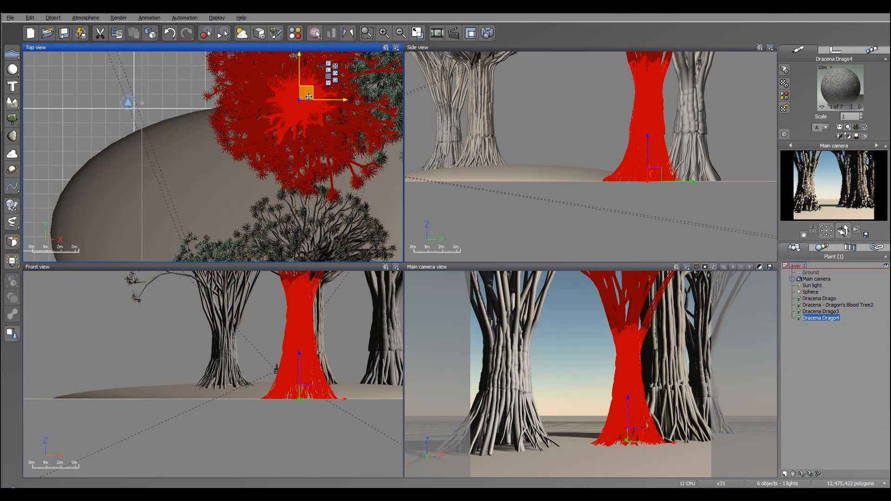
drag(305, 96, 303, 89)
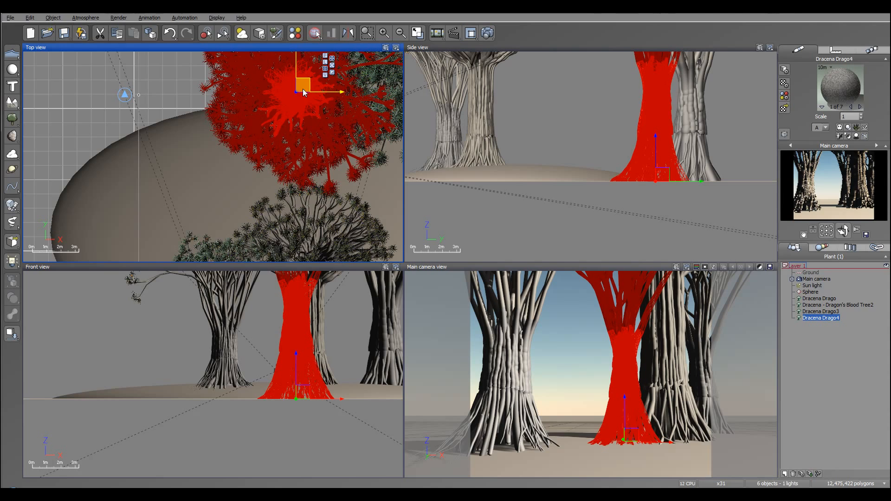
- Duplicate the background Dracena Drago again and move the copy far back, partly behind the front Dracena Drago in the camera view
right_drag(226, 88, 220, 182)
key(alt+d)
right_drag(224, 114, 138, 39)
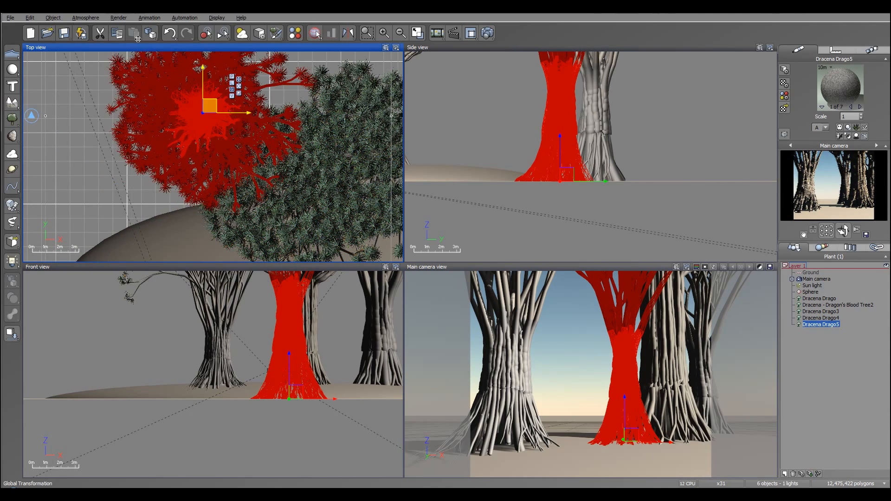
drag(138, 39, 137, 37)
right_drag(213, 102, 292, 188)
drag(215, 123, 238, 73)
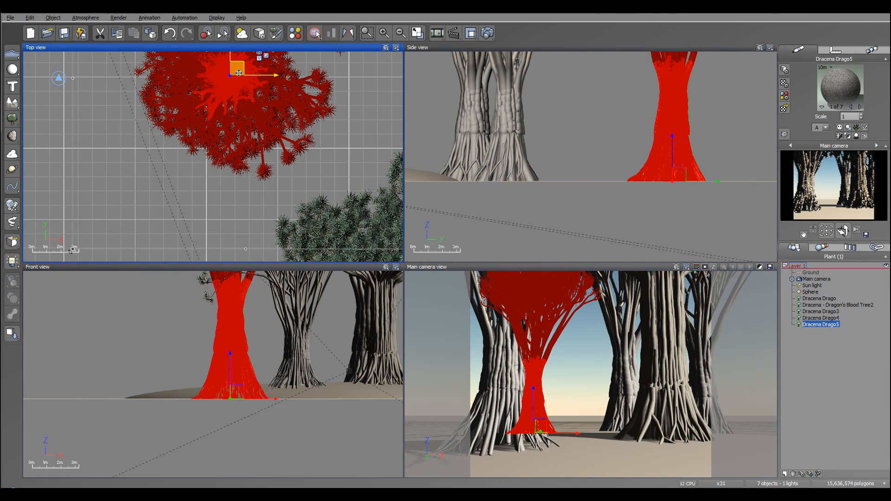
- Duplicate the front Dracena Drago and move the copy beyond the mound so it fills the gap between the front trees
scroll(254, 95, down, 3)
right_drag(314, 147, 286, 43)
click(253, 228)
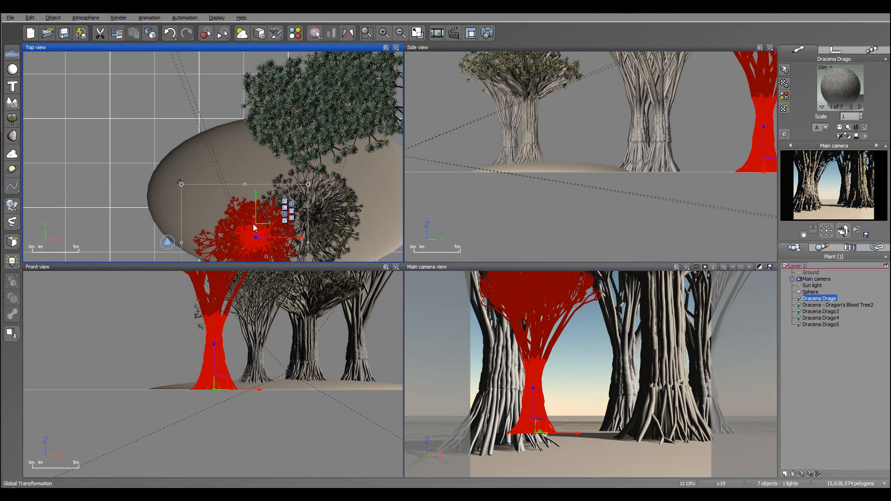
alt+drag(263, 229, 259, 78)
right_drag(263, 79, 260, 146)
drag(259, 147, 281, 148)
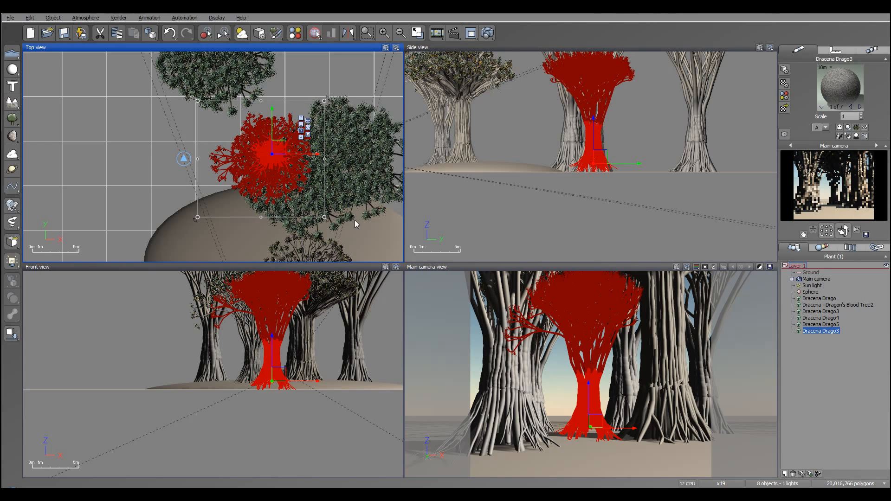
- Duplicate the front Dragon's Blood Tree and place the copy far in the background, within the gap between the front trees
right_drag(302, 214, 276, 127)
click(305, 201)
alt+drag(288, 198, 186, 79)
right_drag(240, 120, 251, 202)
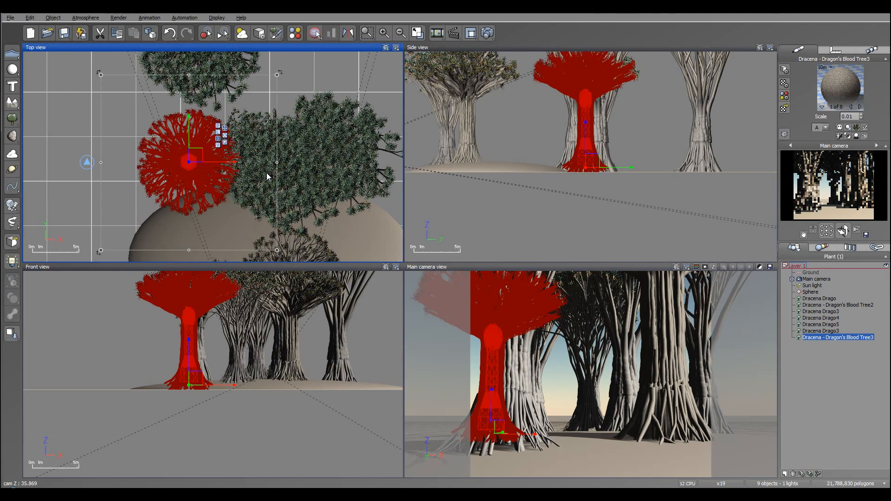
drag(189, 159, 232, 73)
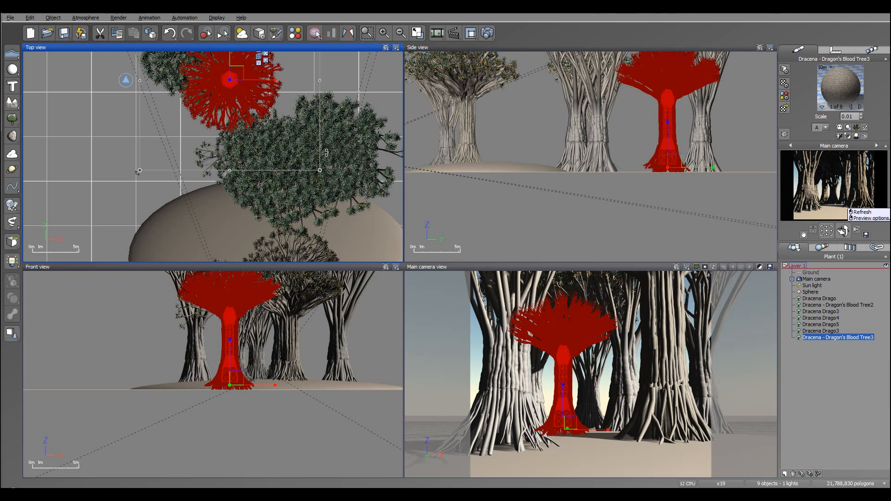
- Create a new layer, move all seven Dracena trees into it and collapse the layer
right_drag(322, 209, 307, 107)
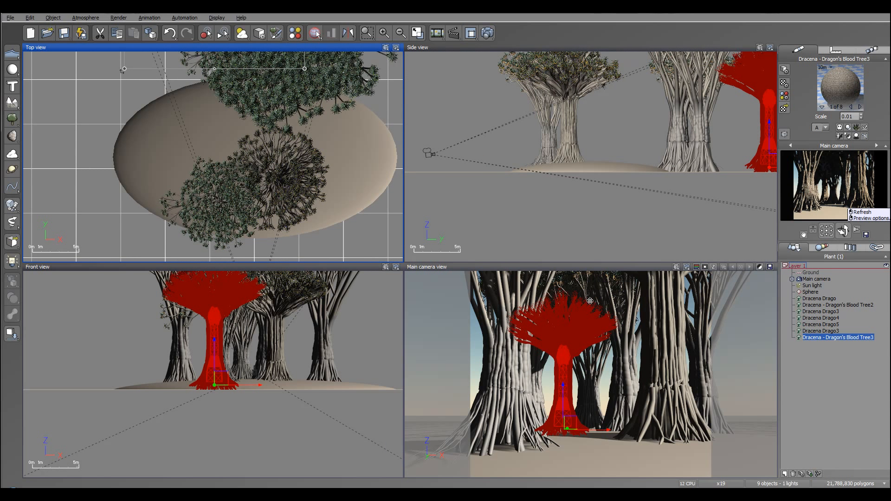
click(784, 474)
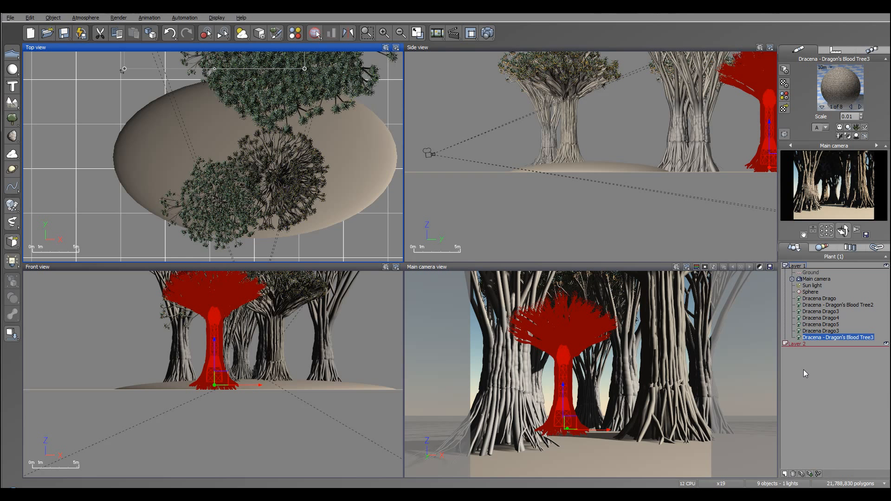
click(820, 298)
shift+click(820, 337)
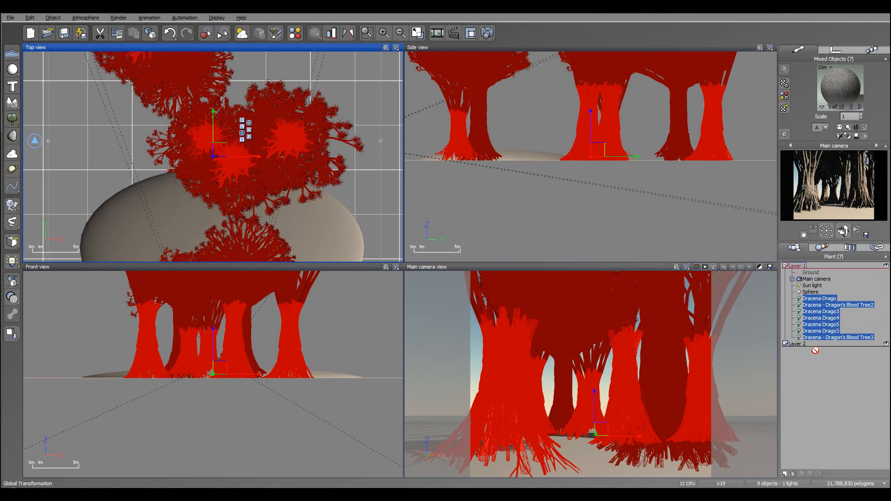
drag(814, 347, 799, 344)
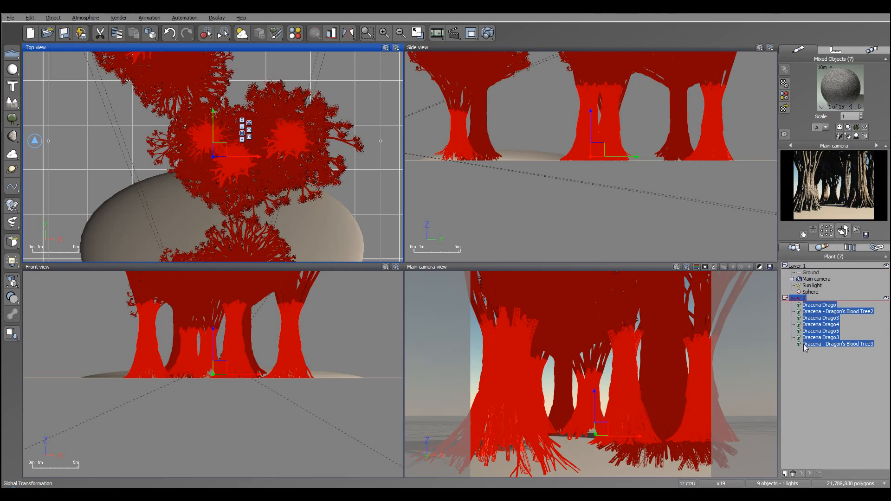
click(784, 297)
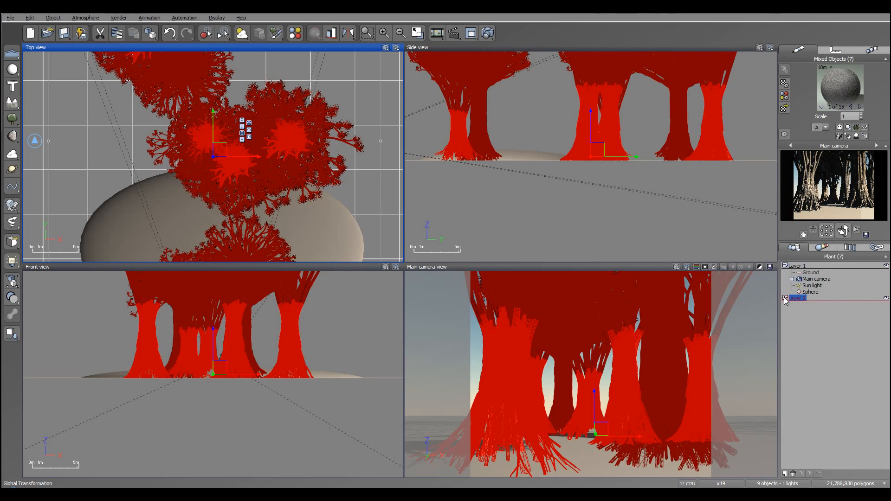
- Move the front Dracena Drago and Dragon's Blood Tree out of Layer 2 and back into Layer 1
click(784, 298)
click(826, 305)
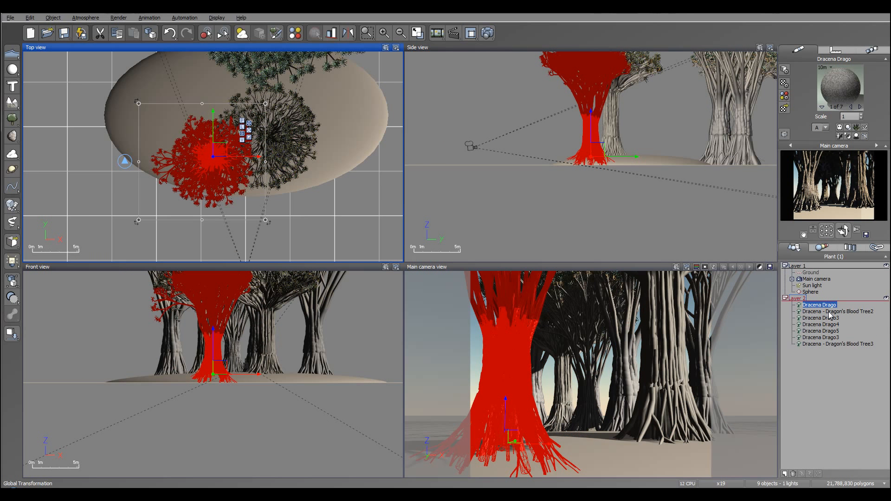
ctrl+click(828, 311)
drag(824, 307, 812, 295)
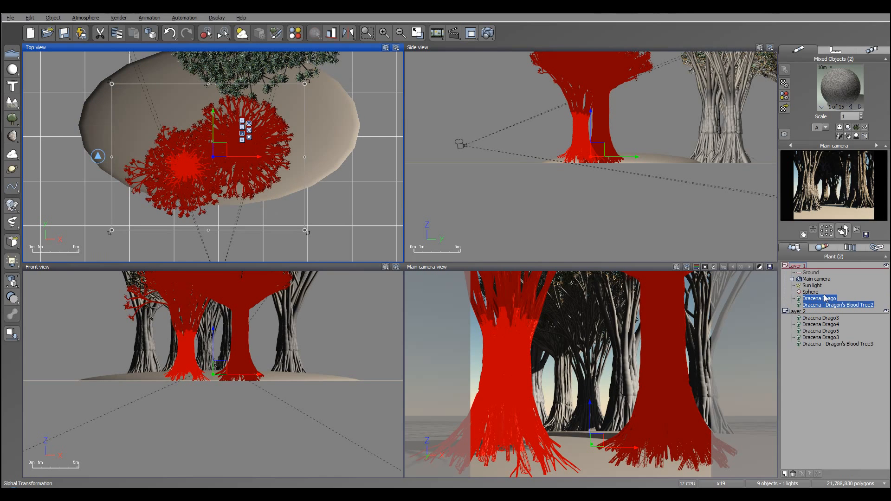
- Hide Layer 2 with the background trees and select the sphere that forms the mound
click(885, 311)
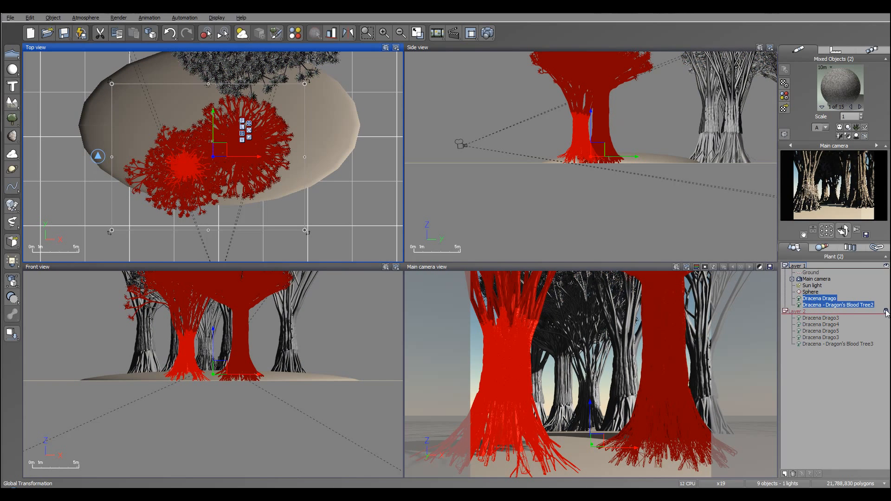
click(879, 293)
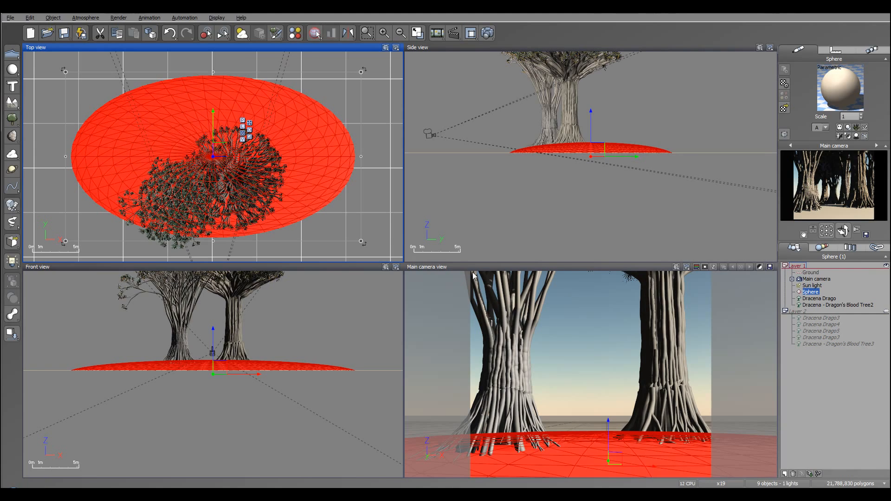
scroll(246, 156, up, 5)
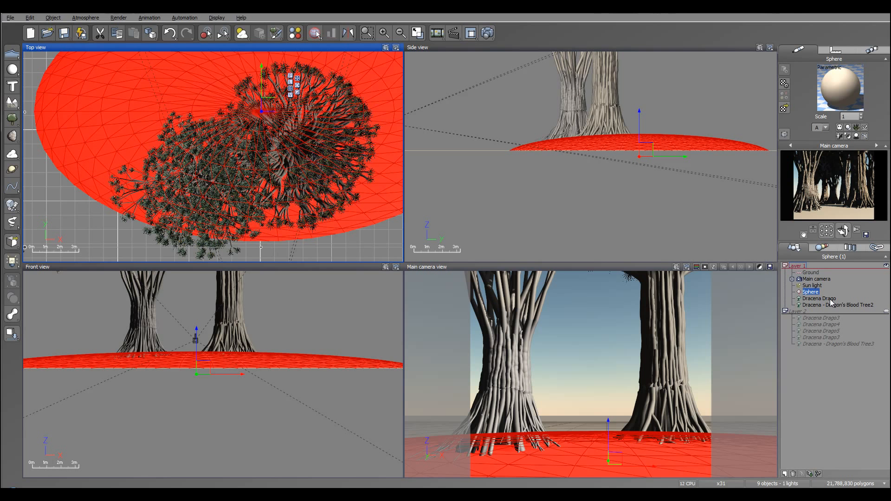
- Create a third layer and move the front Dracena Drago and Dragon's Blood Tree into it
click(784, 474)
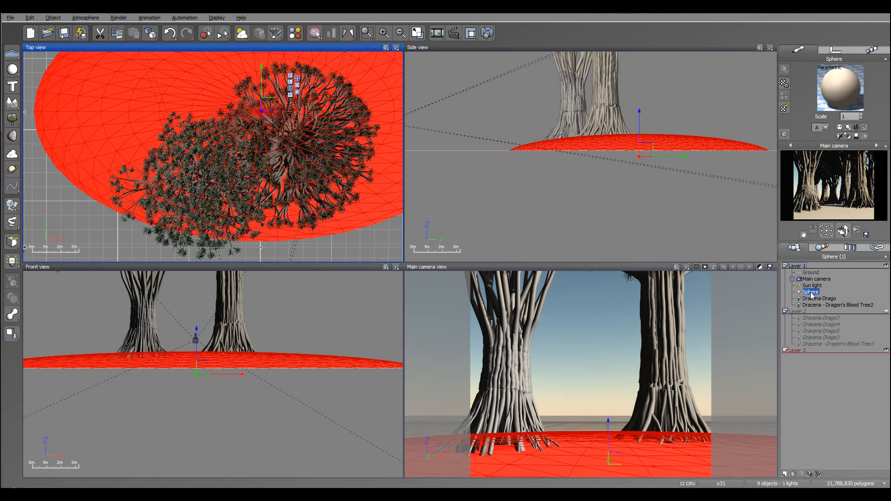
click(818, 299)
shift+click(831, 305)
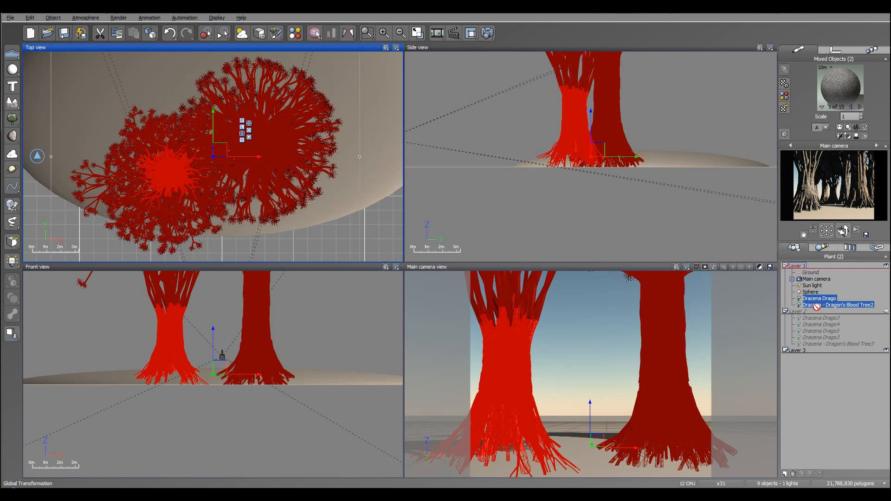
drag(815, 350, 816, 351)
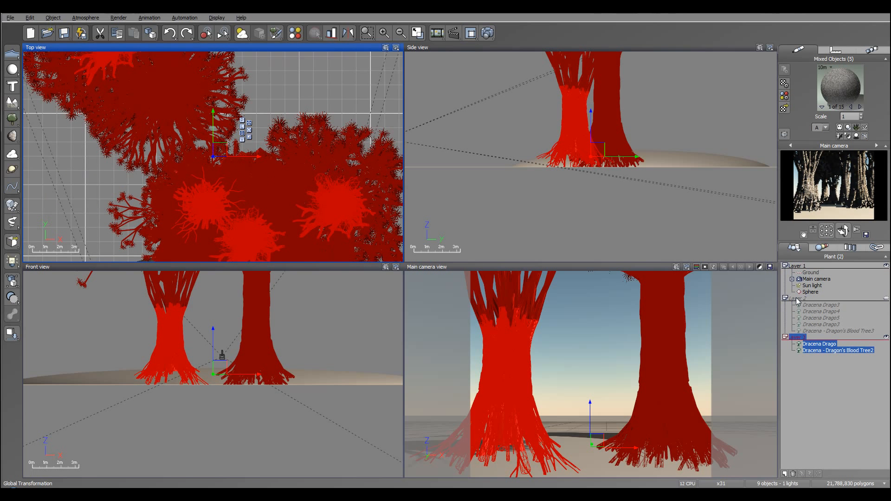
- Rename Layer 2, which holds the background trees, to "Plants" and collapse it
double_click(796, 299)
text(P)
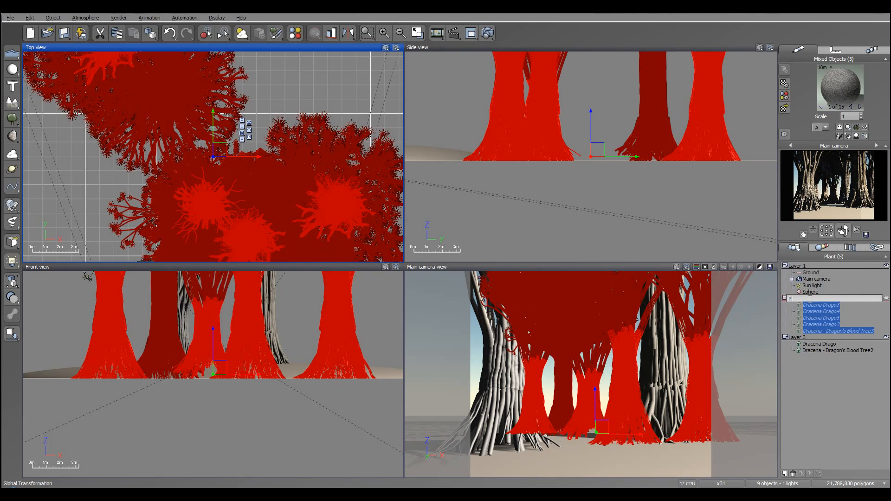
text(lants)
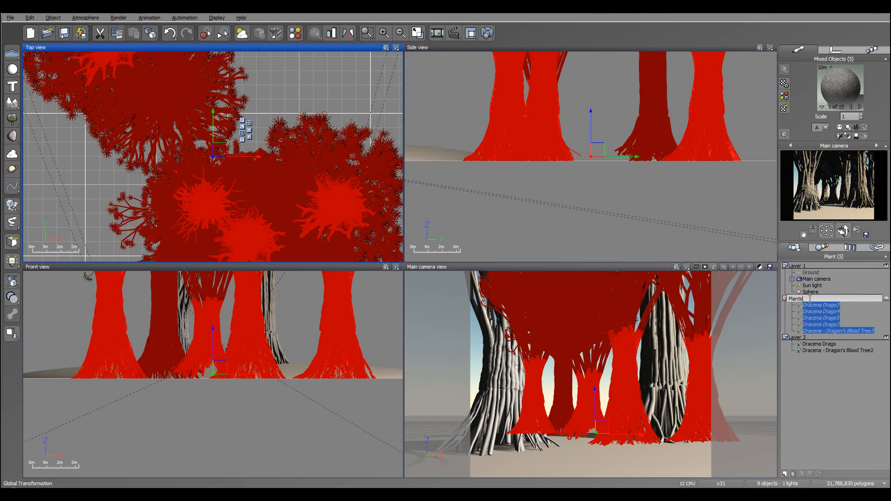
click(784, 299)
- Rename Layer 3 to "Front Trees" and collapse it
click(801, 305)
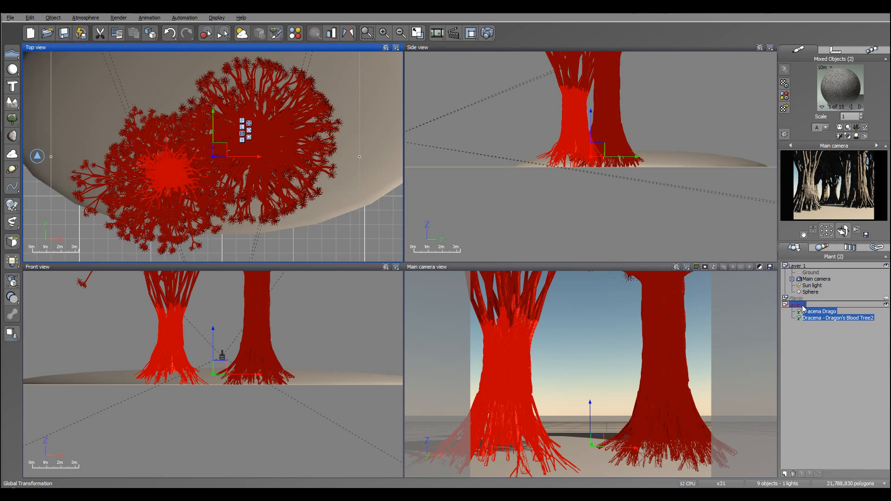
click(803, 305)
text(Front Trees)
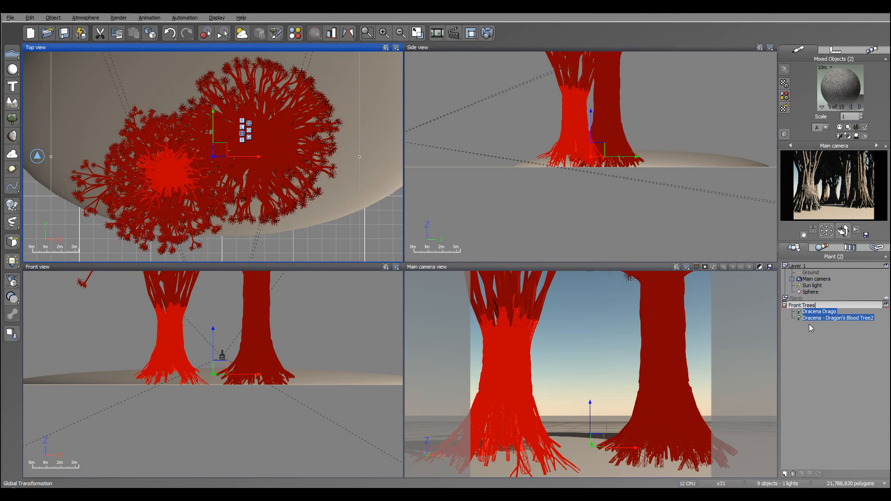
click(830, 357)
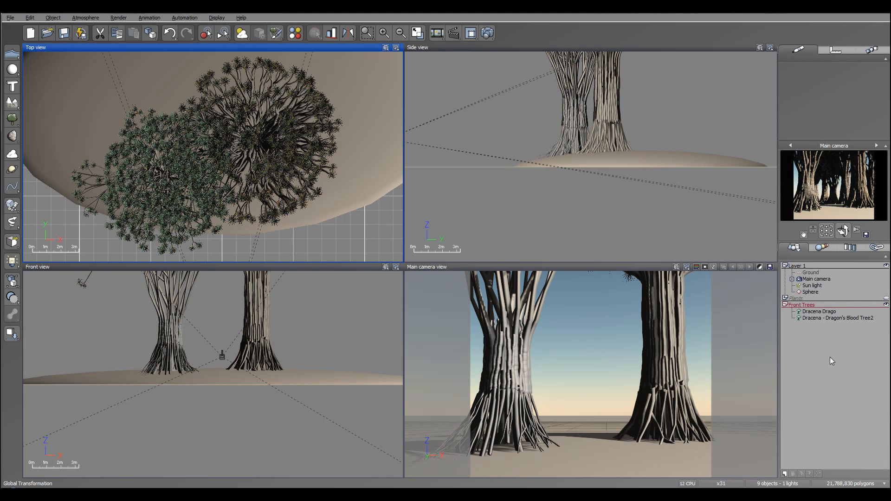
click(784, 304)
click(885, 305)
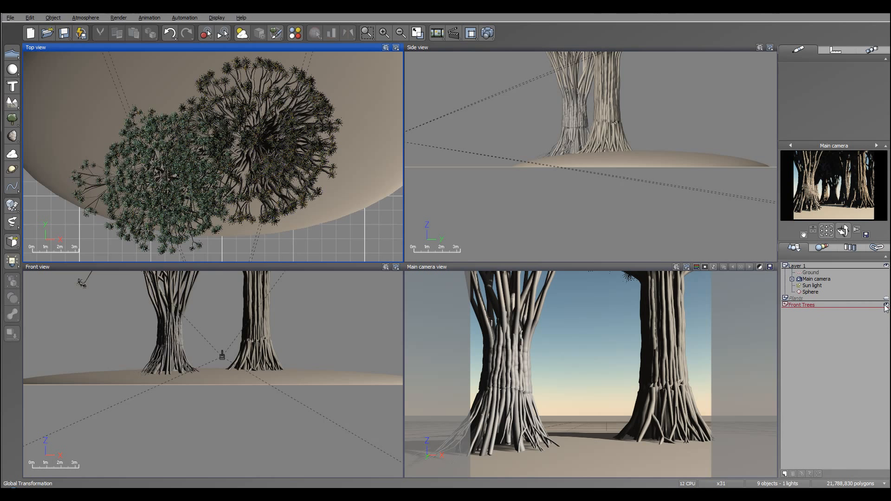
click(886, 305)
right_drag(242, 137, 316, 173)
right_drag(366, 156, 334, 134)
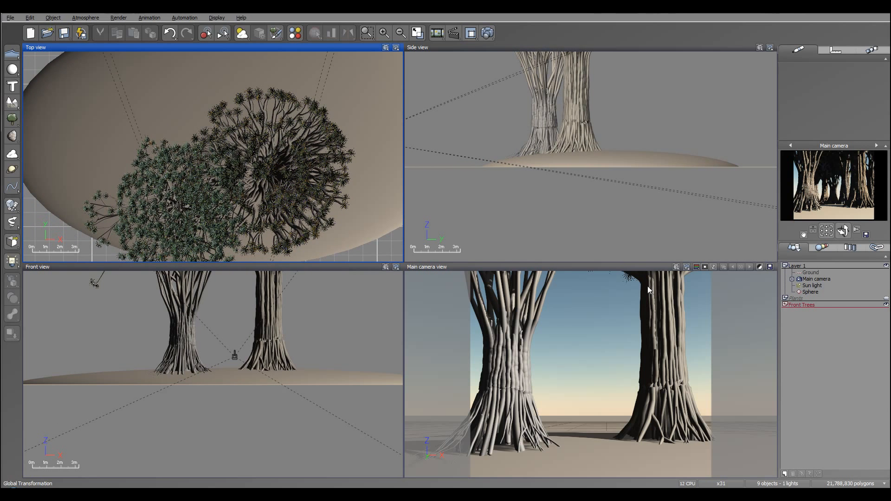
- Assign the Grass material from the Landscapes collection to the sphere that forms the mound
click(810, 292)
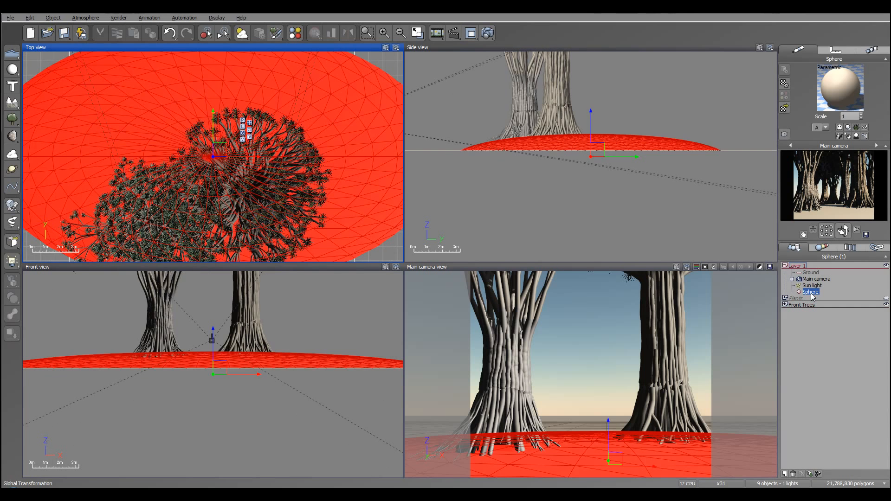
click(830, 94)
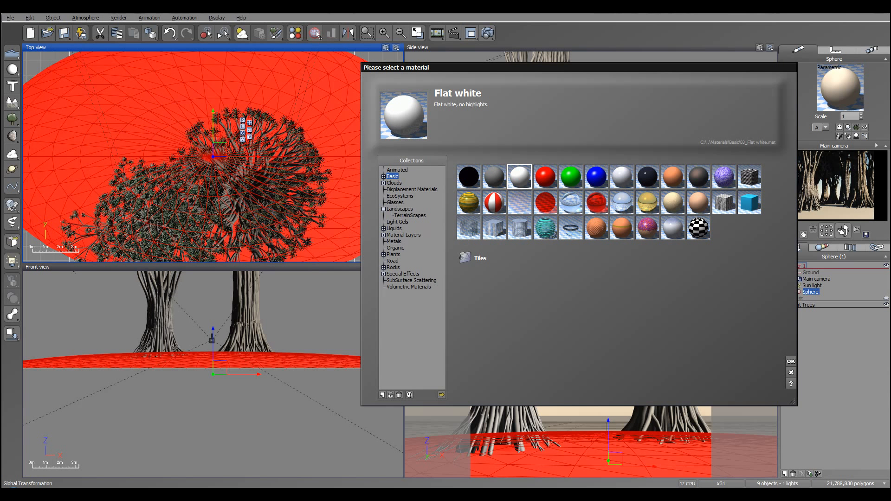
click(400, 209)
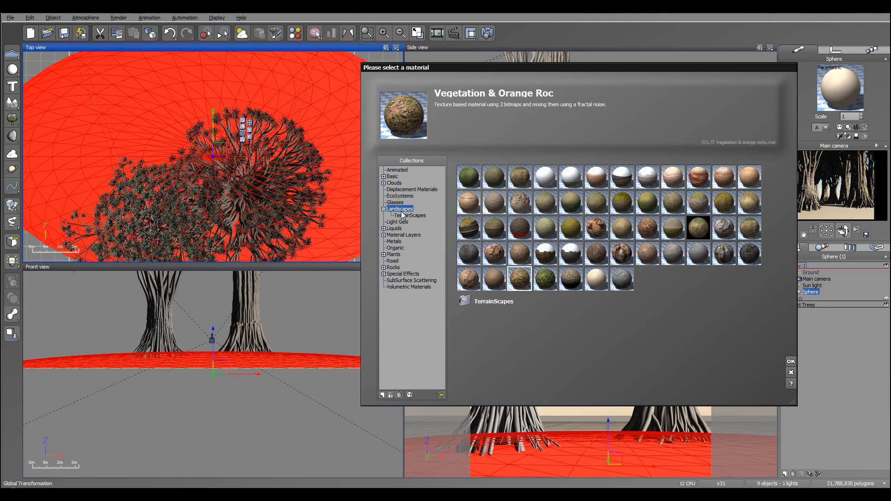
click(469, 177)
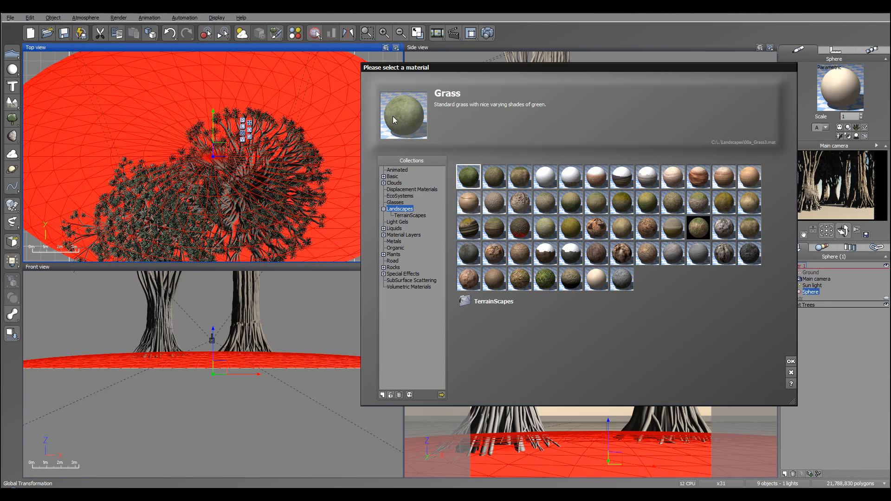
click(791, 362)
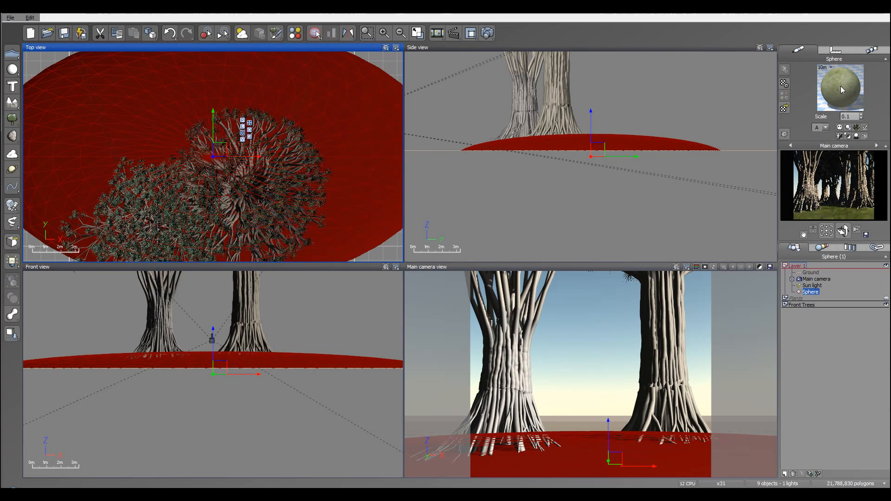
- Open the mound's Grass material for editing and change its type to EcoSystem
double_click(841, 86)
click(376, 170)
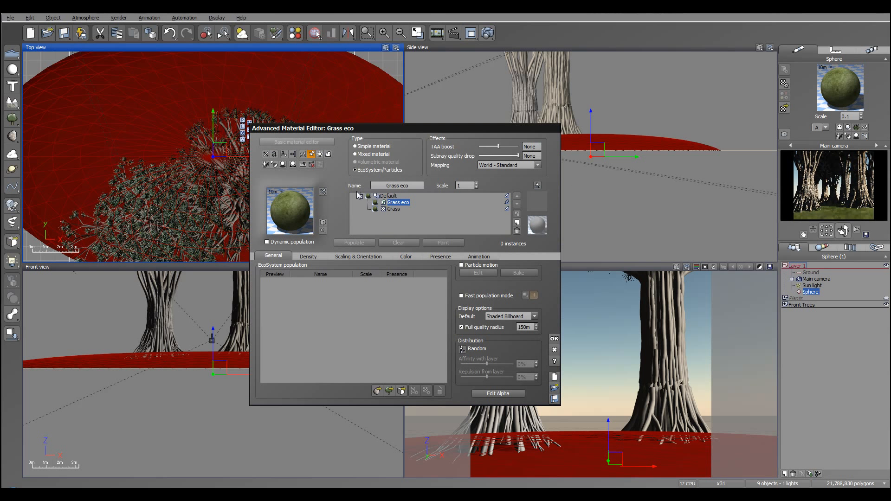
- Highlight the Grass eco layer in colour and constrain its altitude range to 0.5–0.98, with 3% top and 8% bottom fuzziness
click(507, 202)
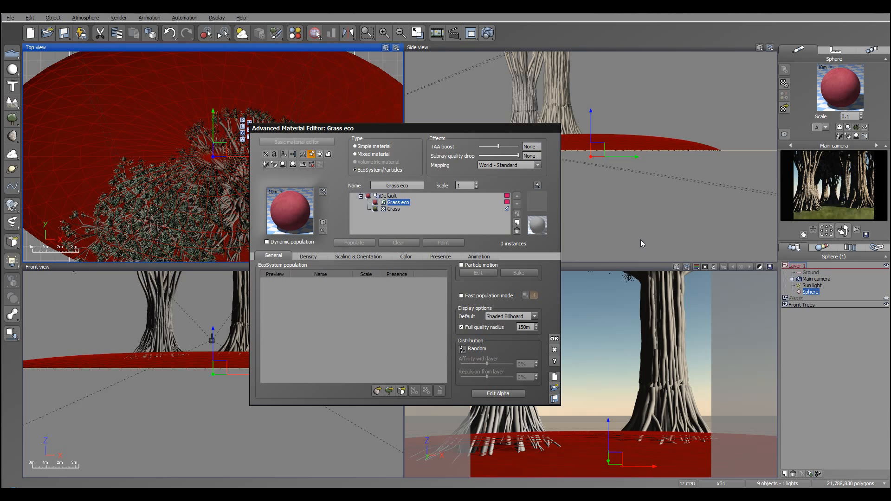
click(816, 199)
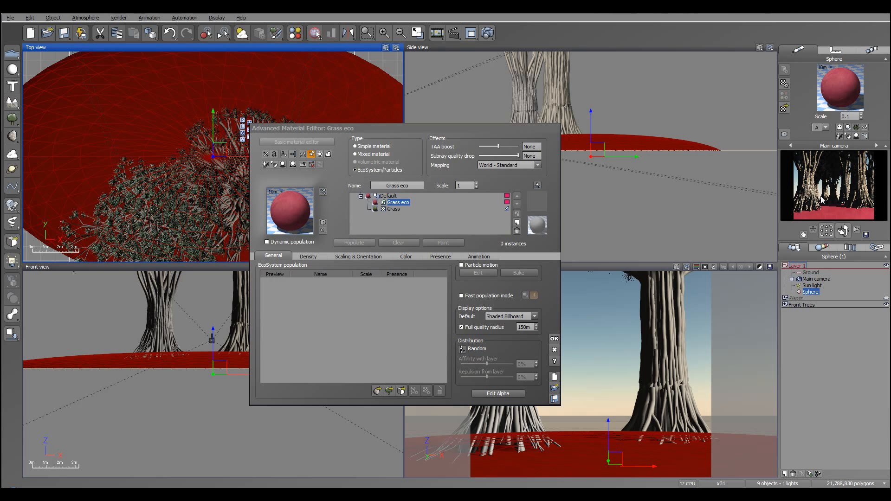
drag(473, 130, 591, 112)
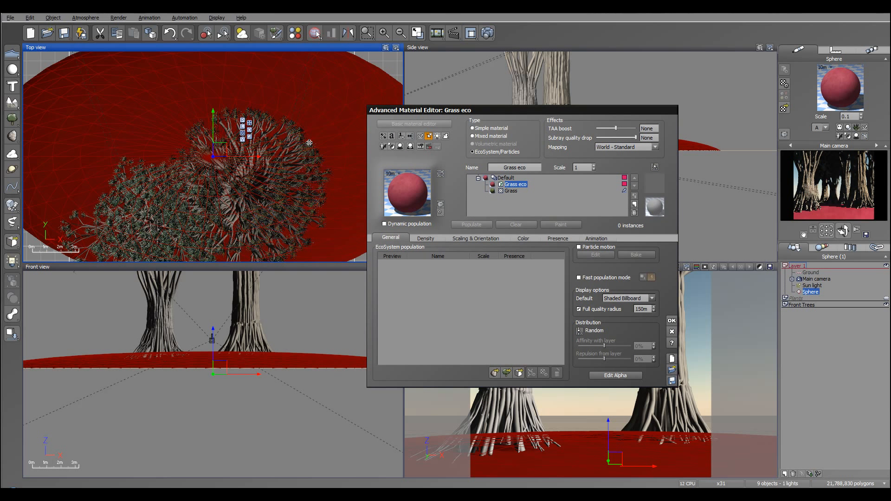
click(561, 238)
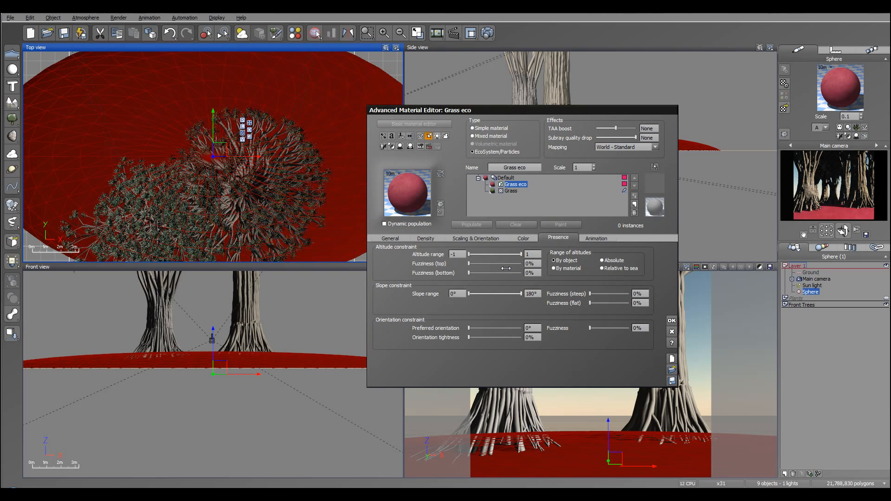
drag(469, 254, 500, 255)
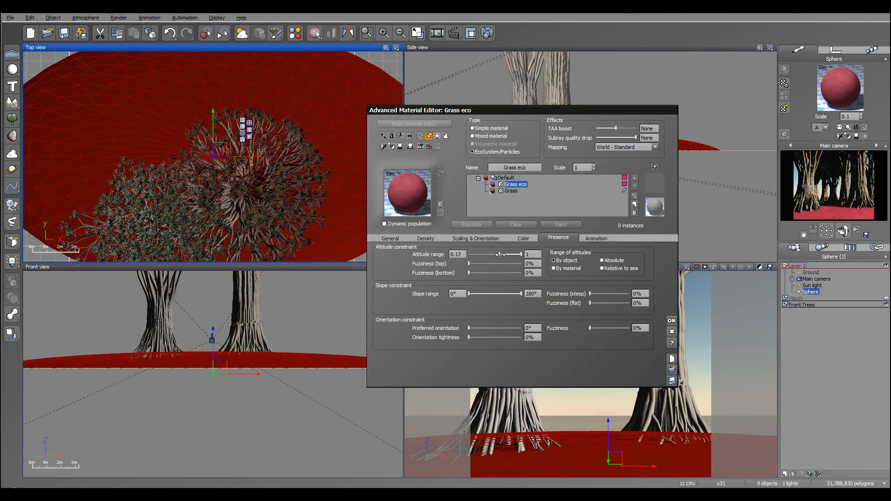
click(794, 218)
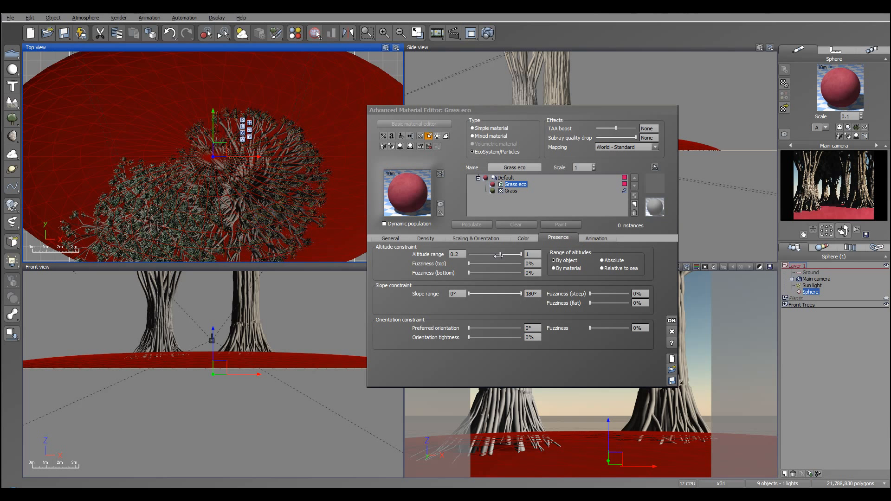
drag(500, 254, 504, 256)
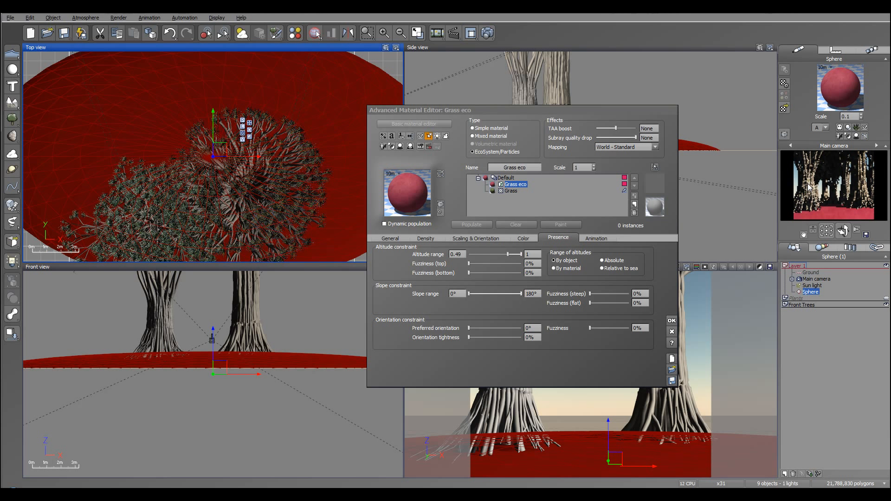
click(518, 253)
drag(508, 254, 511, 254)
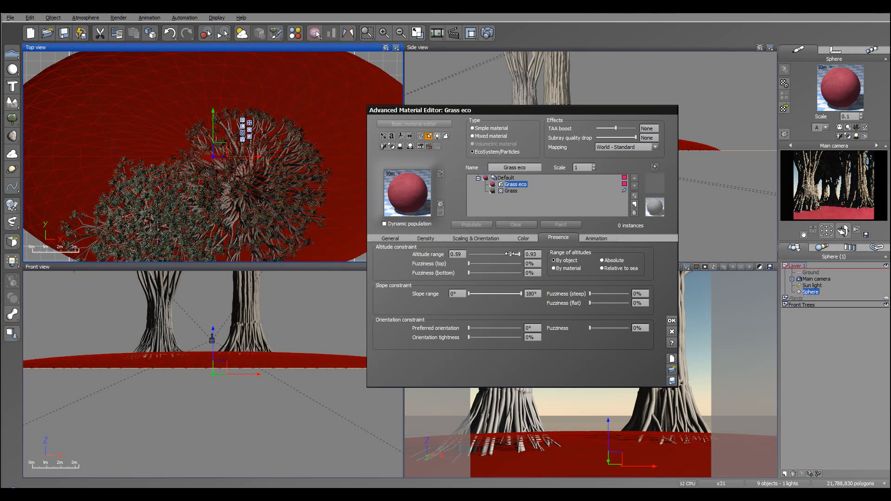
click(824, 209)
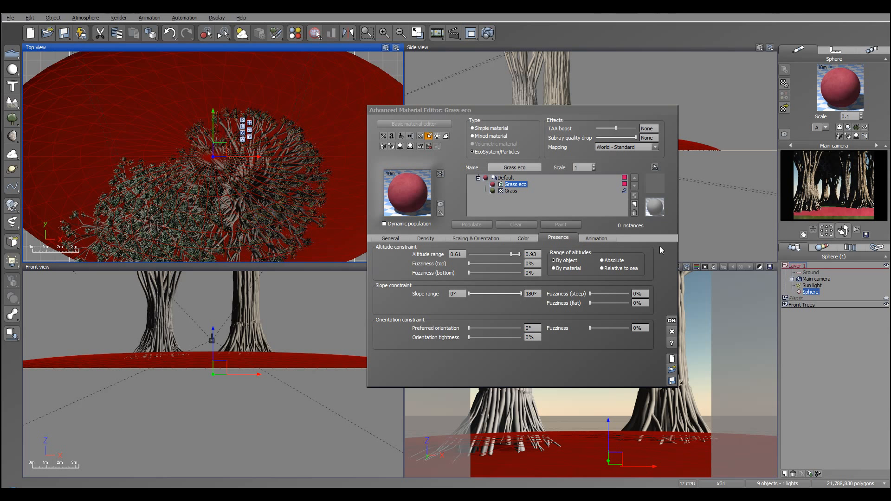
drag(511, 254, 510, 255)
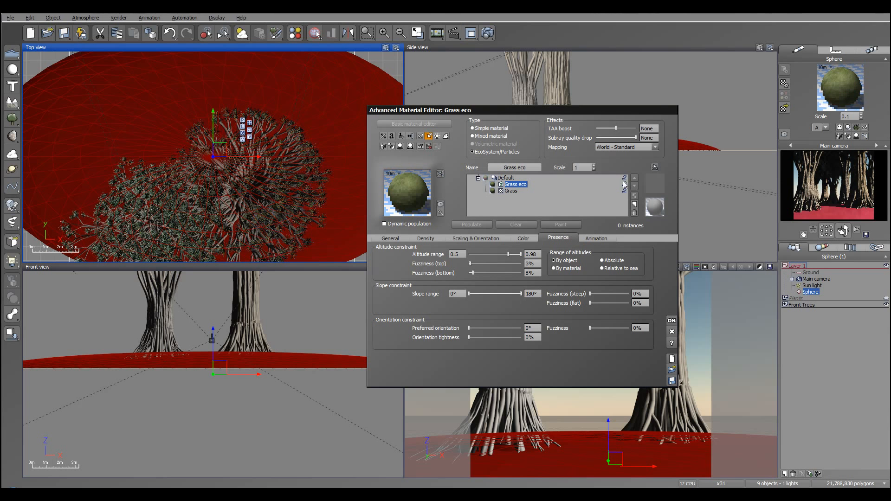
- Add Small Grassfield Plant from the Grasses - Plants collection to the EcoSystem population and populate the mound
click(390, 238)
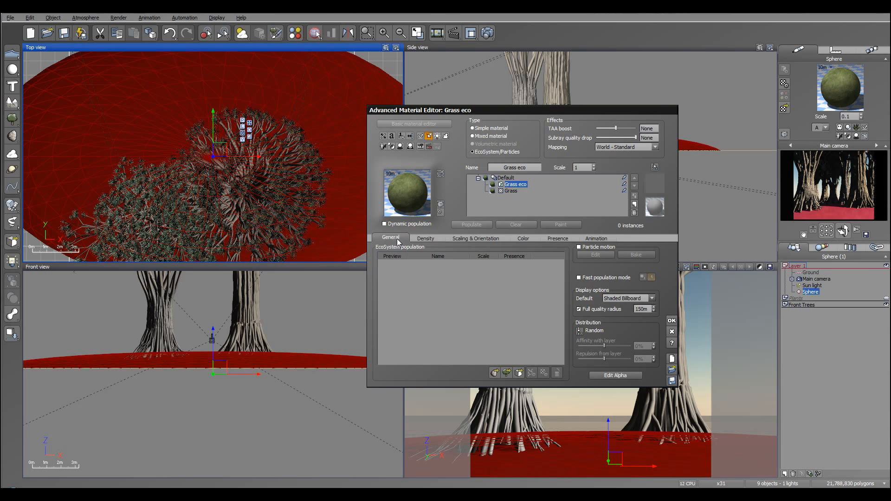
click(496, 373)
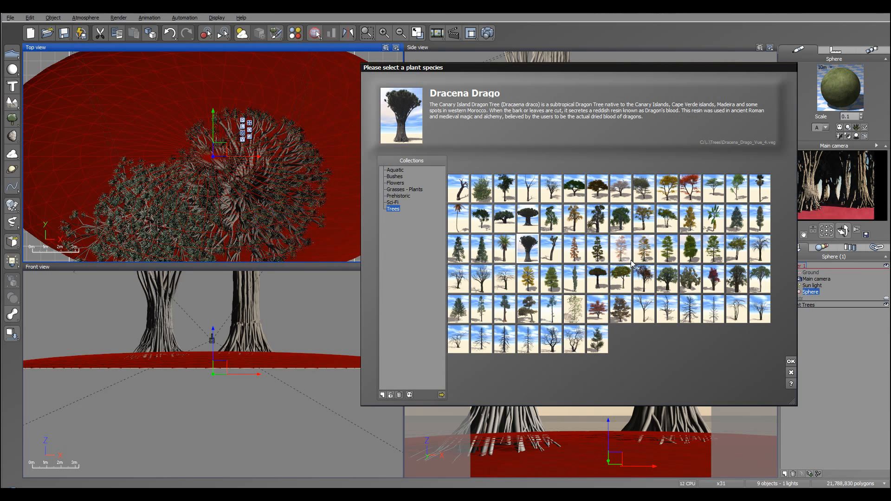
click(402, 190)
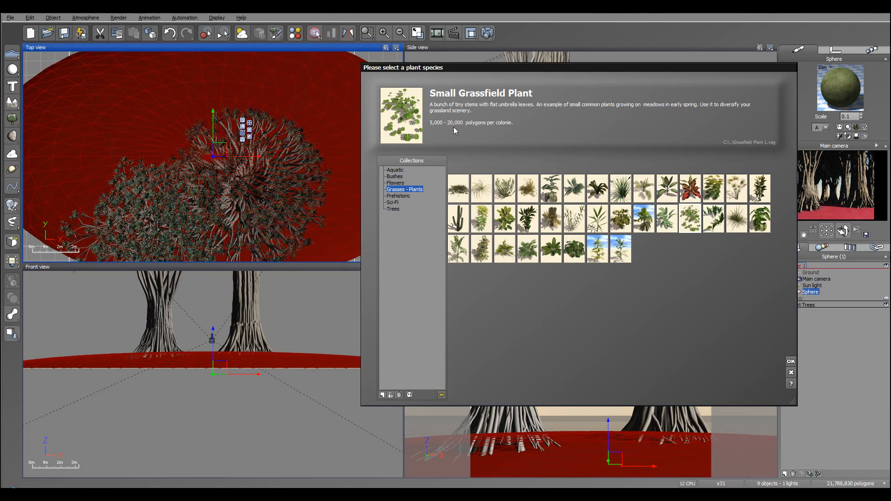
click(789, 362)
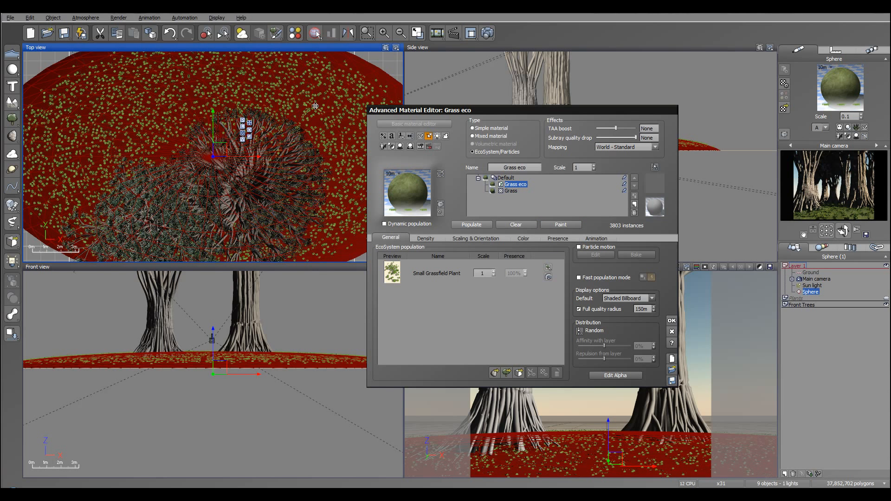
- Set the Grass eco overall density to 90% and repopulate the mound
right_drag(320, 101, 290, 130)
right_drag(301, 90, 347, 189)
click(429, 239)
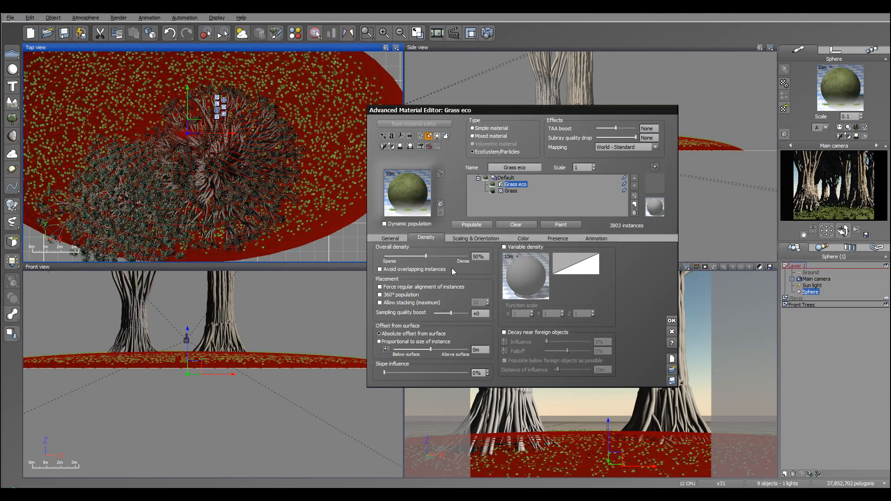
drag(439, 257, 467, 258)
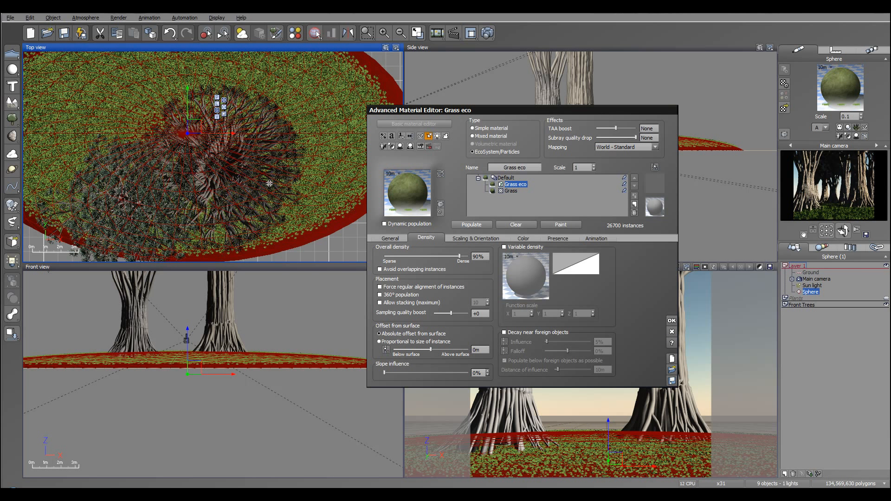
right_drag(294, 164, 314, 175)
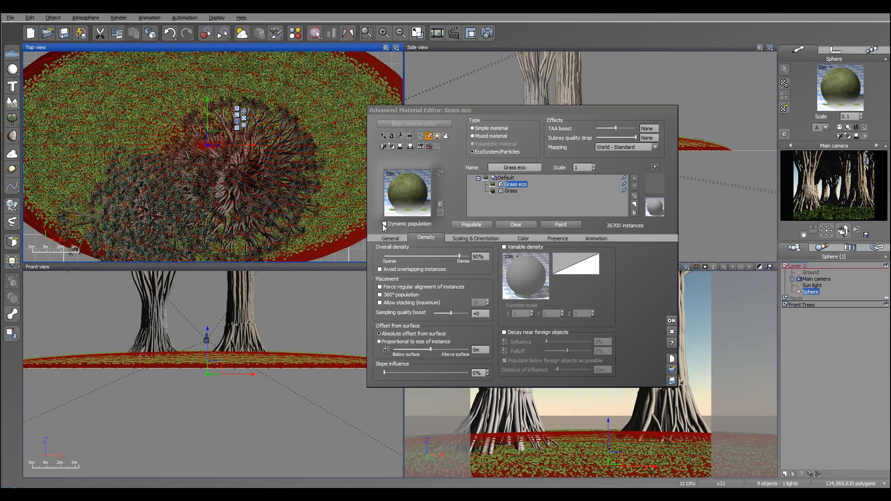
- Try dynamic population for the grass EcoSystem, switch it back off and repopulate the mound
click(383, 225)
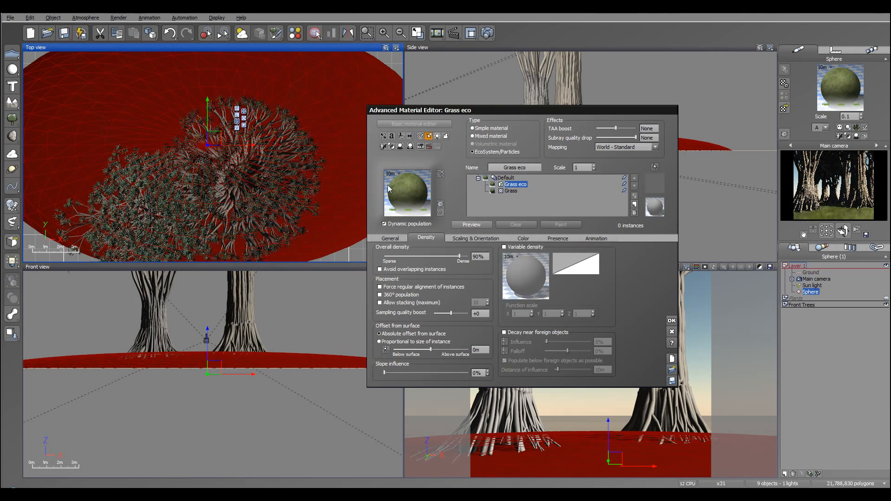
click(383, 224)
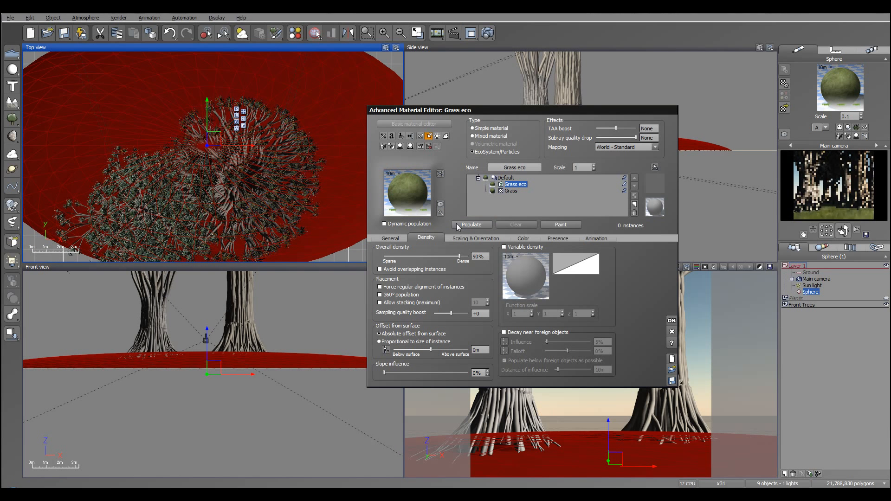
click(458, 225)
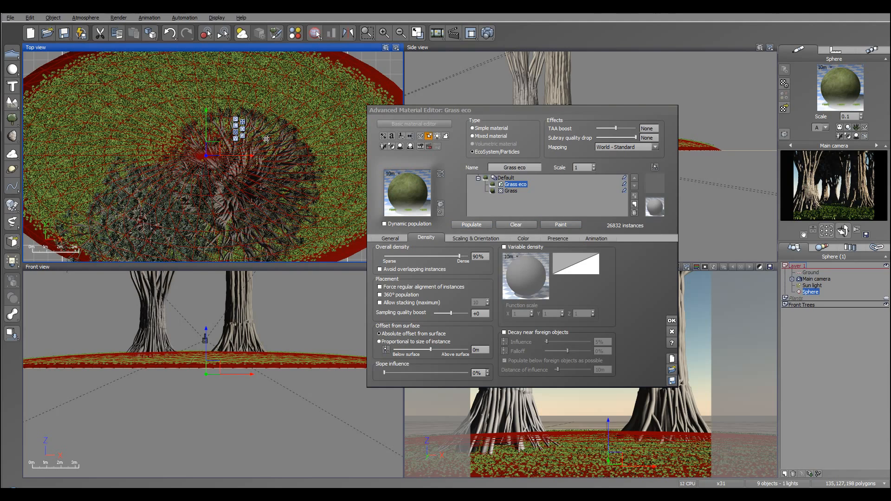
mouse_move(319, 185)
right_down()
mouse_move(282, 113)
mouse_move(315, 187)
mouse_move(312, 173)
right_up()
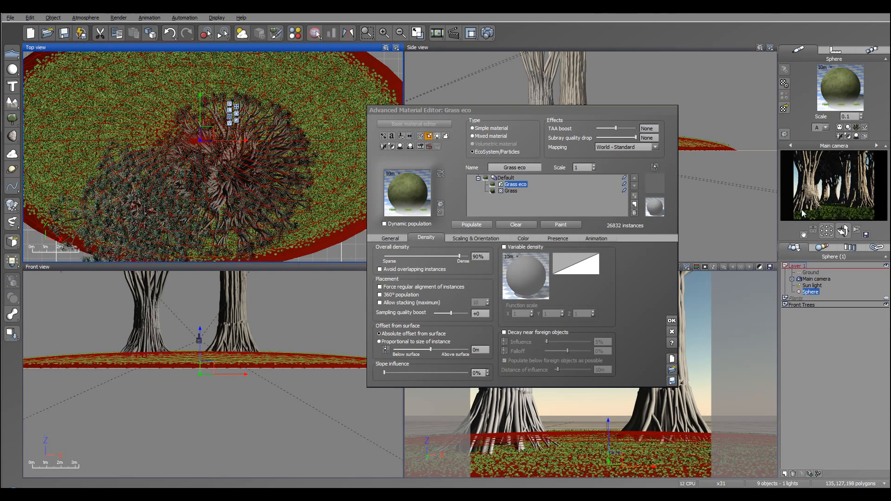
- Render the main camera view to check the grass, and accept the Grass eco material
click(488, 33)
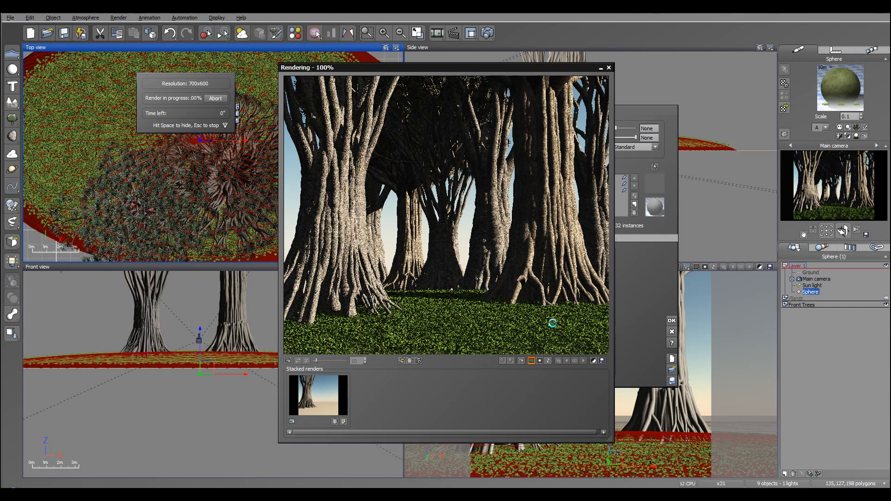
click(318, 323)
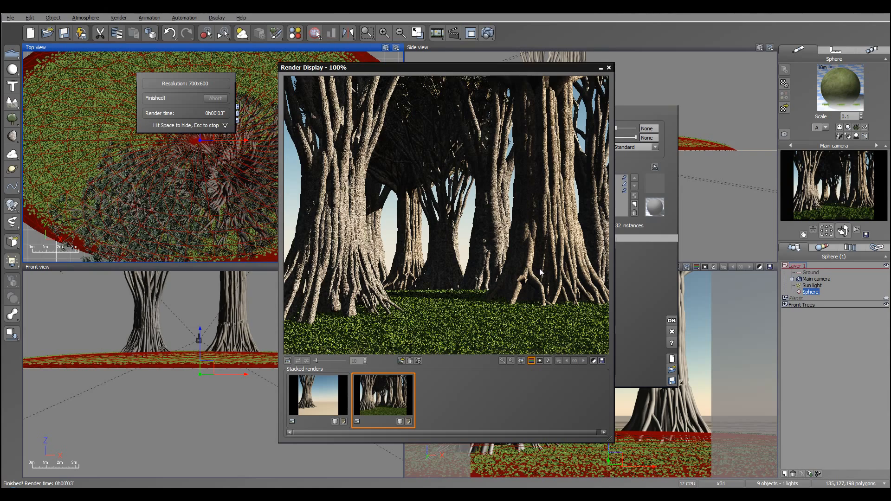
click(608, 68)
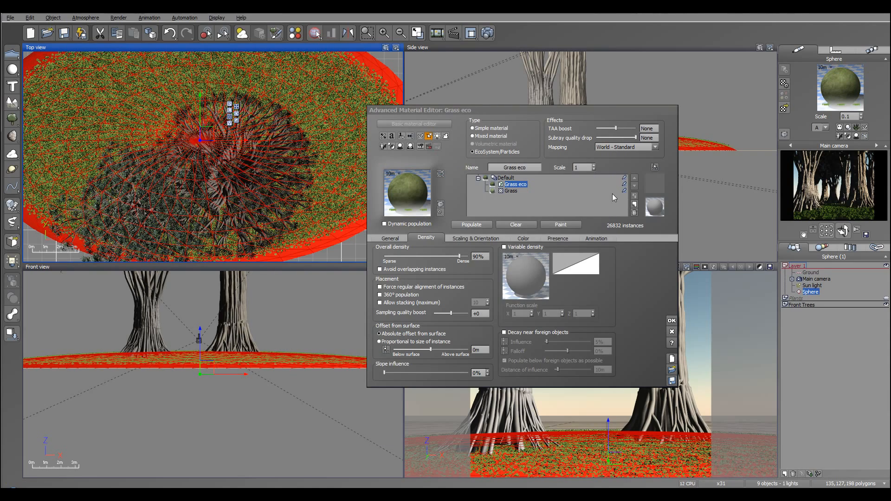
click(672, 320)
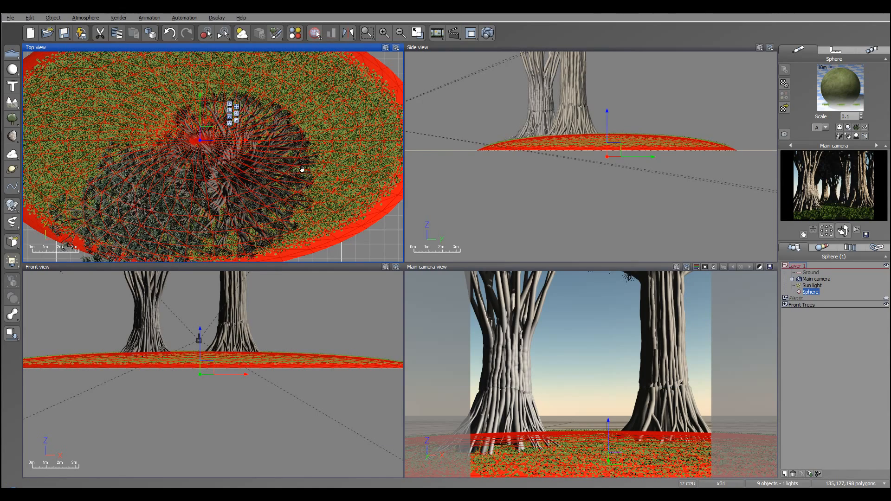
- Try adding a Large Dead Tree from the Trees collection to the front of the scene
drag(302, 169, 352, 109)
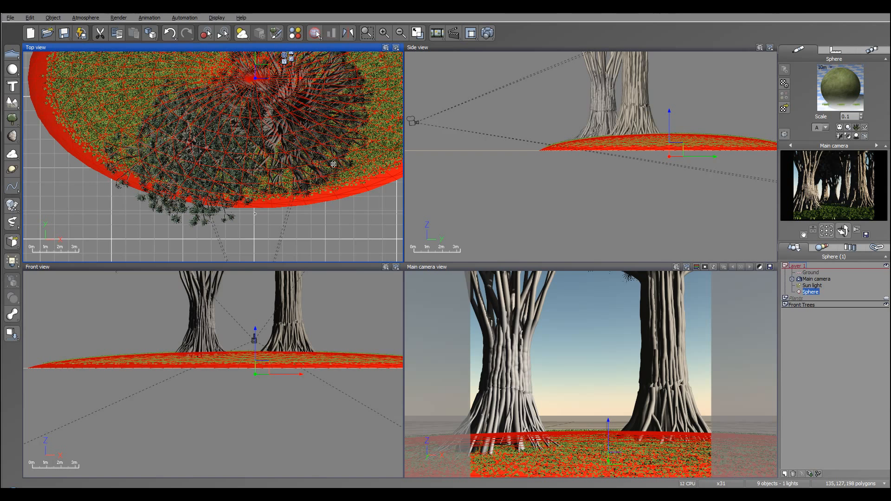
right_drag(333, 164, 312, 156)
right_click(12, 121)
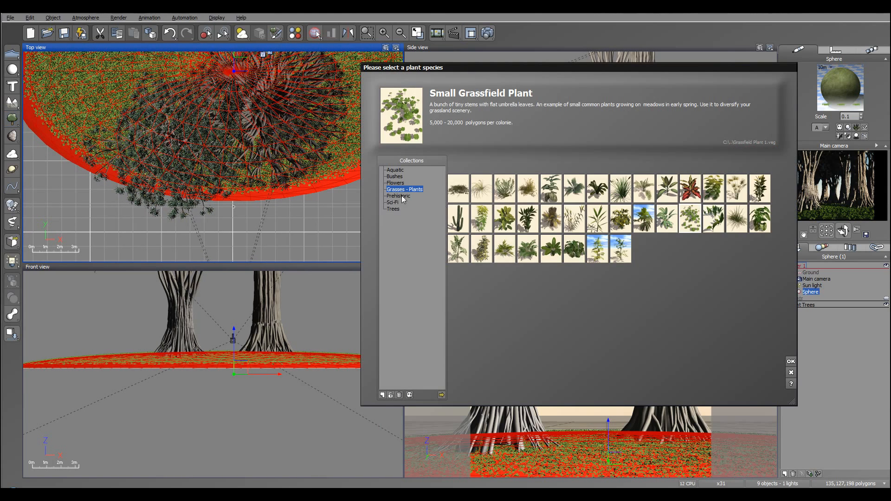
click(397, 209)
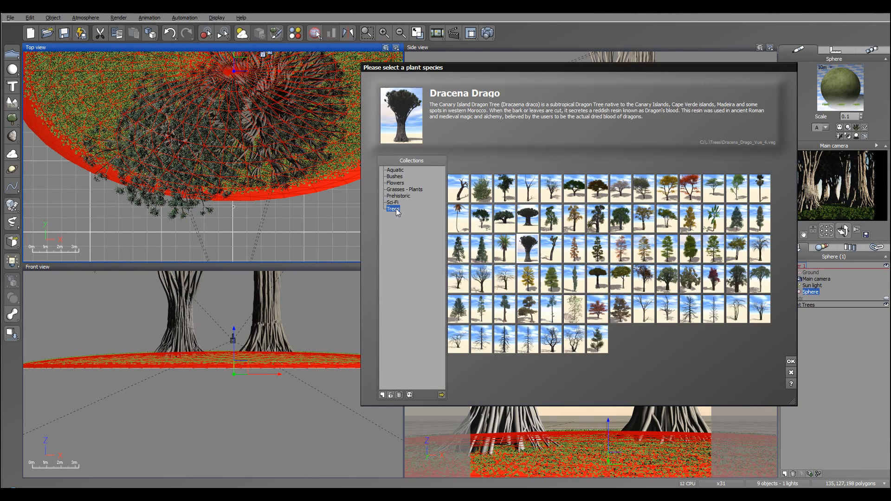
click(528, 188)
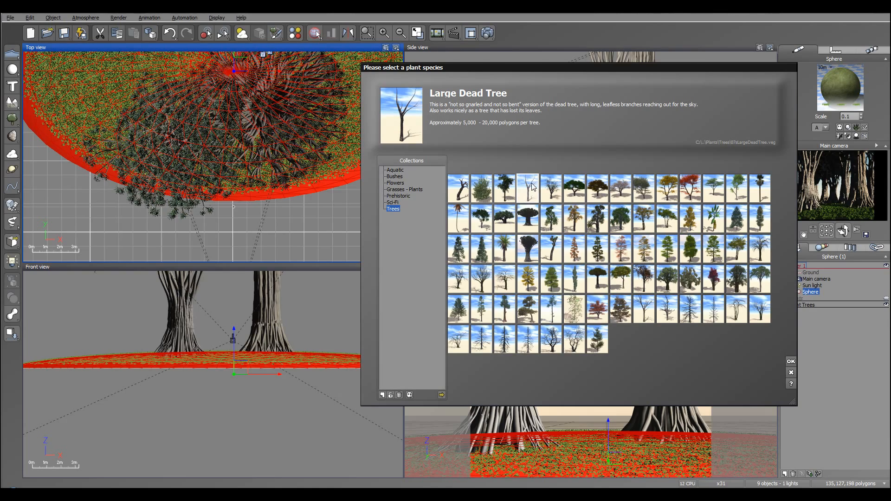
click(790, 361)
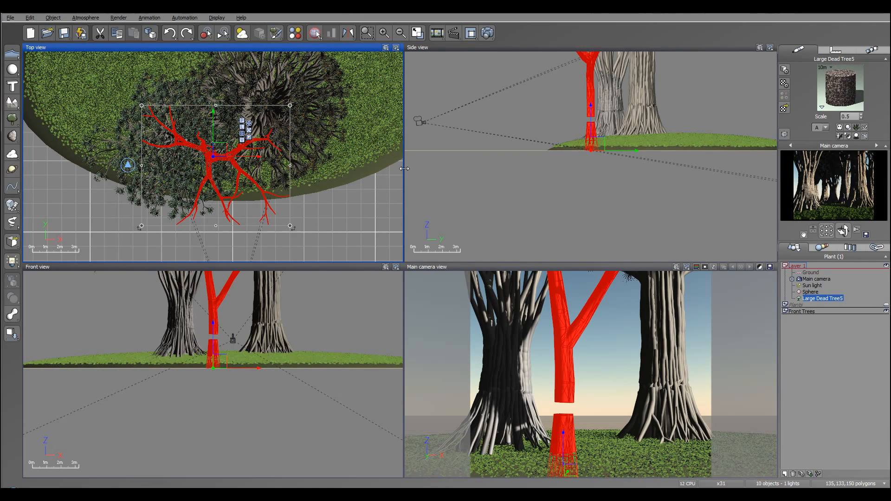
- Try the dead tree at a much smaller size between the two front trunks, and delete it
right_drag(559, 138, 555, 182)
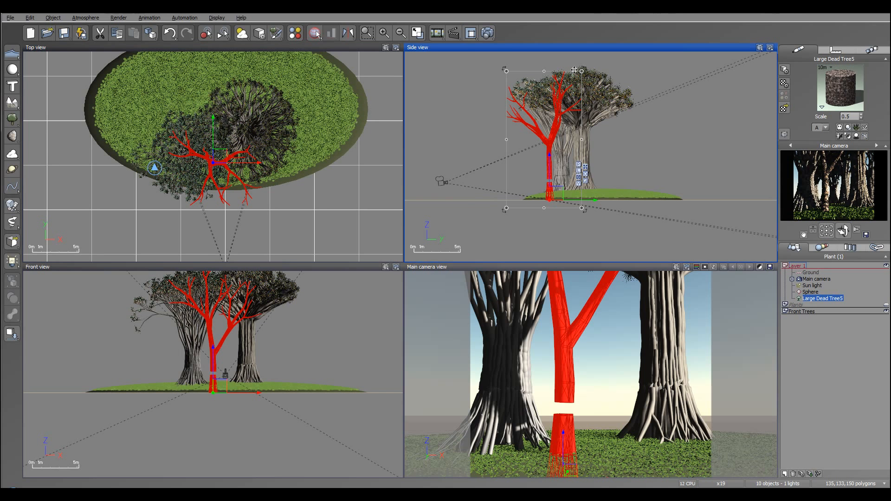
drag(582, 71, 536, 164)
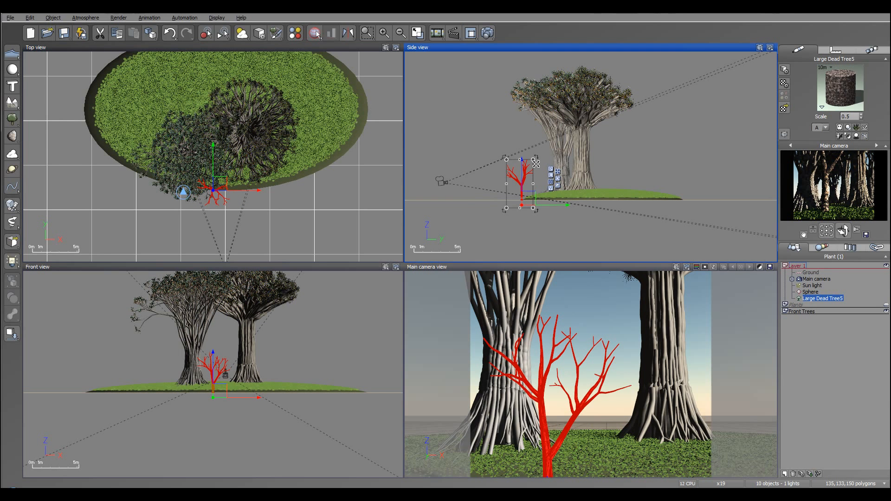
drag(216, 188, 225, 173)
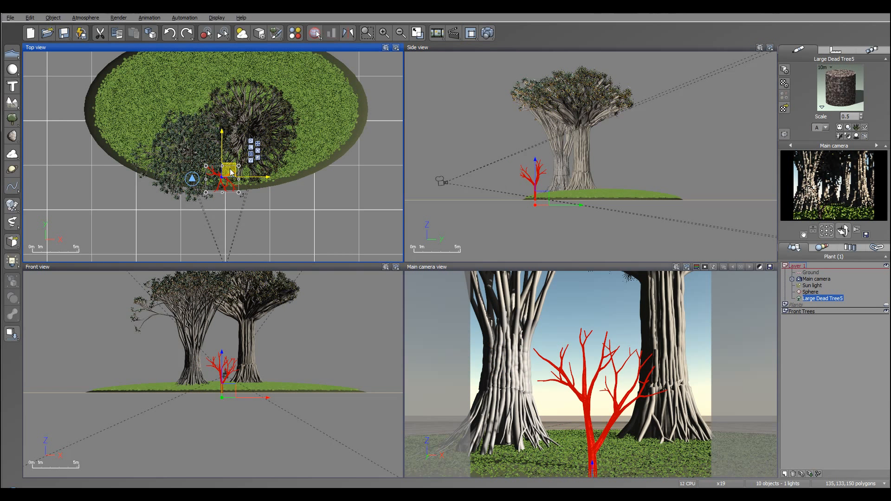
scroll(219, 358, up, 8)
right_drag(256, 379, 216, 352)
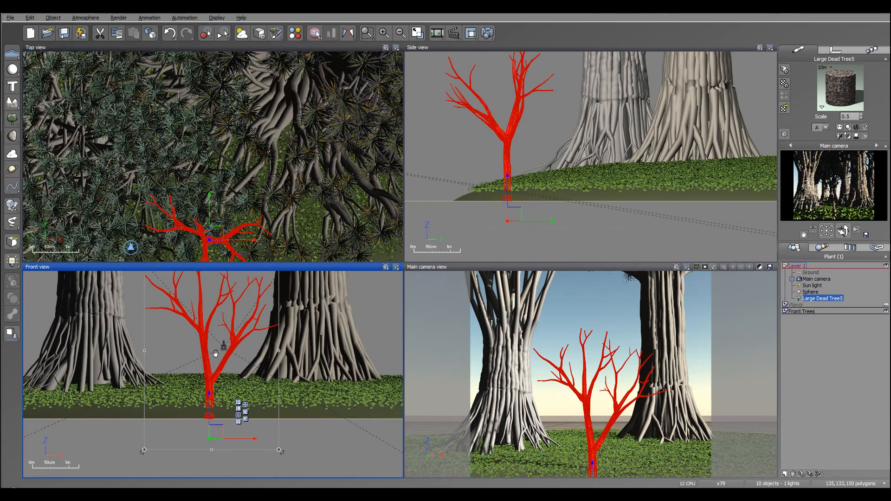
key(Delete)
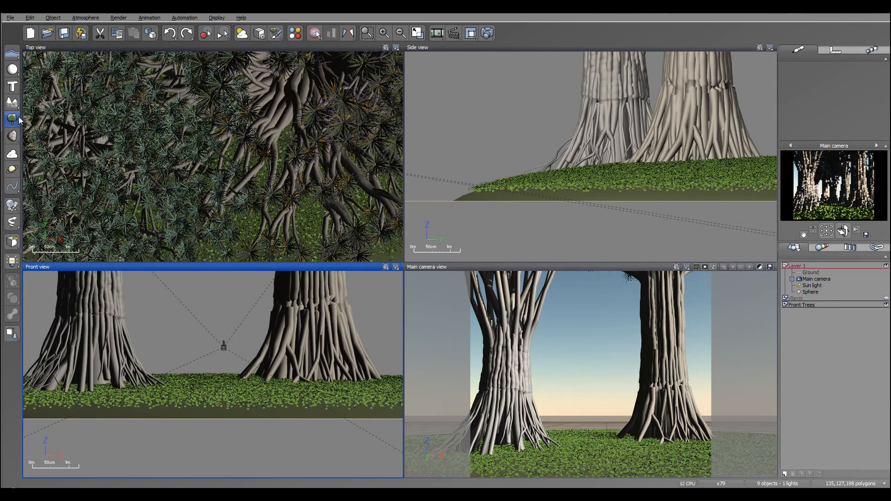
- Add a Dead Tree from the Trees collection between the two front trunks and turn it about its vertical axis
click(12, 119)
click(458, 188)
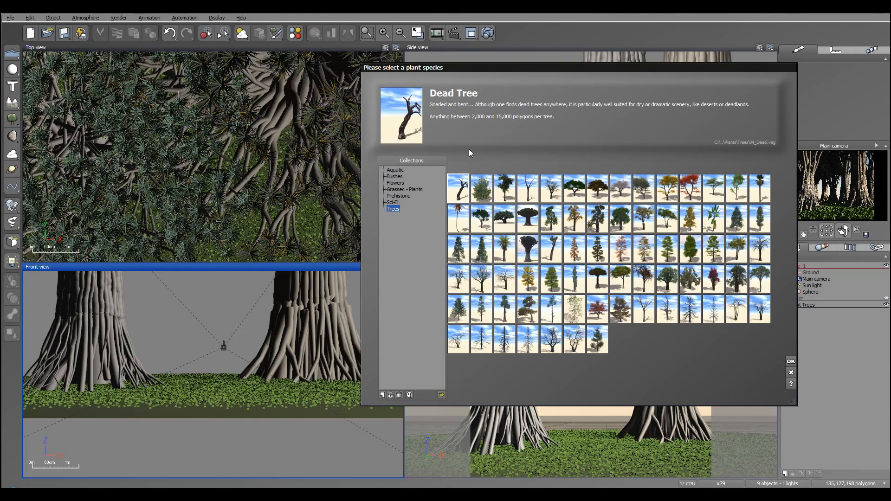
click(790, 361)
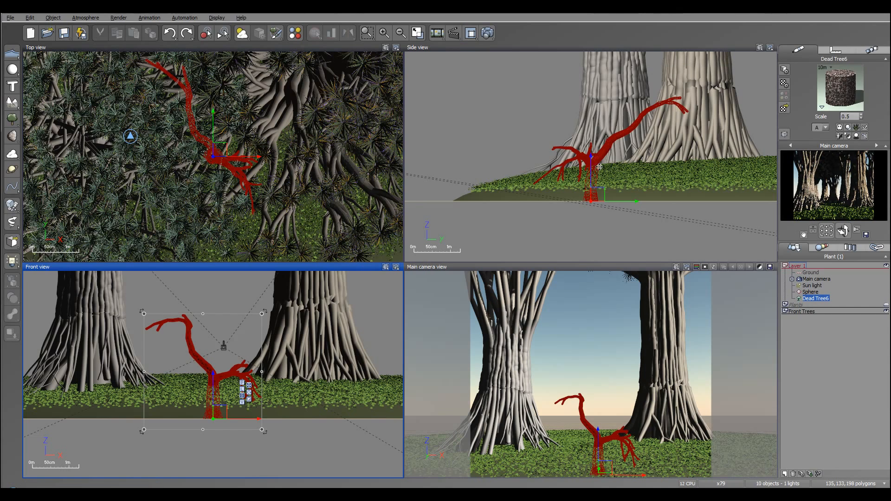
click(575, 145)
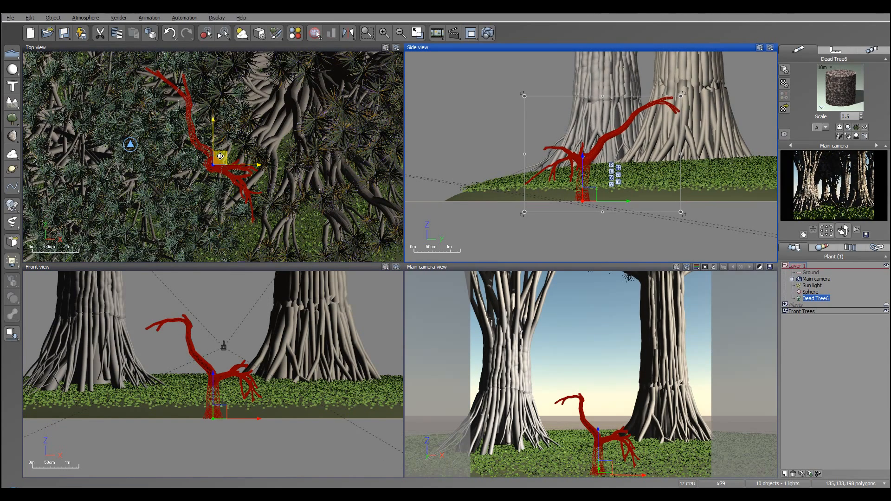
click(223, 170)
drag(265, 226, 188, 89)
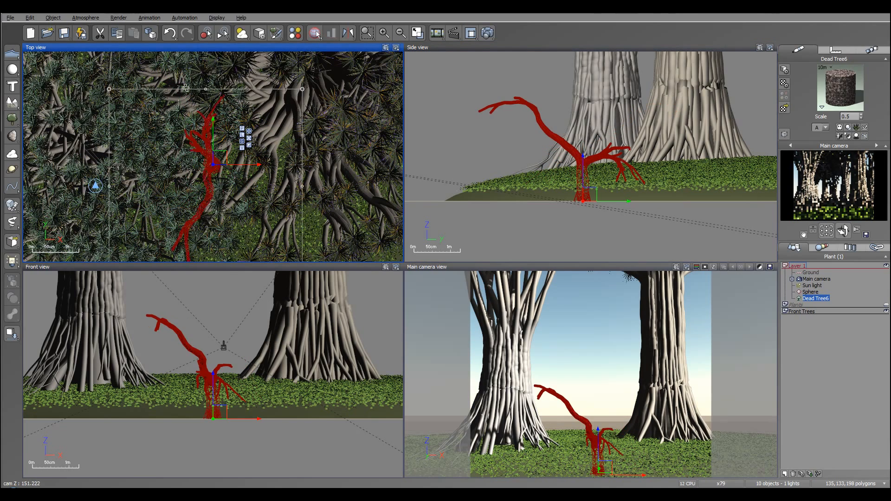
- Tip the dead tree over onto its side like a fallen trunk and lift it clear of the mound
click(207, 364)
drag(301, 433, 231, 485)
drag(218, 409, 202, 386)
click(589, 163)
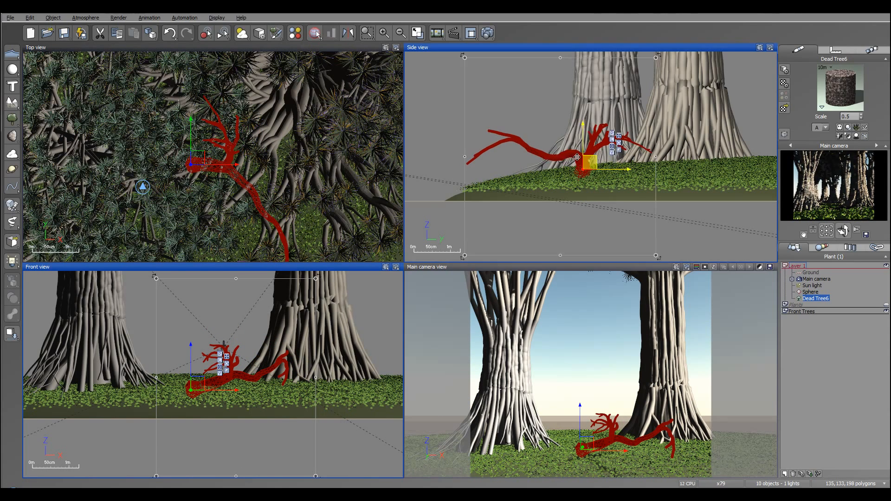
drag(589, 162, 550, 124)
- Shift and turn the fallen tree in plan so it spans between the front trunks, and drop it onto the mound
right_drag(240, 225, 232, 178)
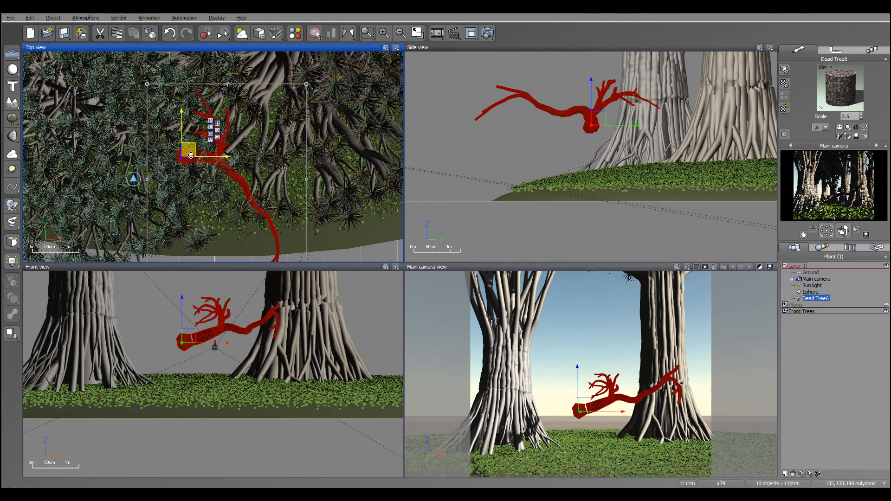
drag(188, 150, 182, 153)
right_drag(250, 195, 256, 168)
drag(310, 255, 360, 159)
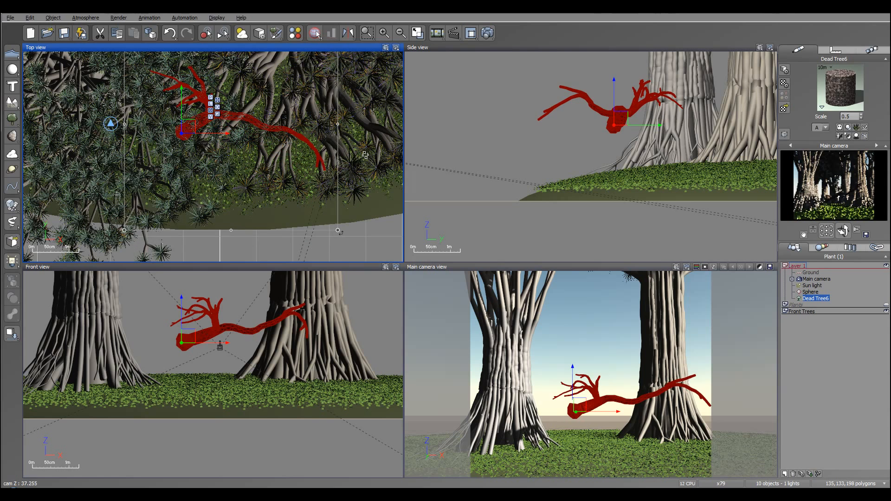
drag(187, 126, 175, 140)
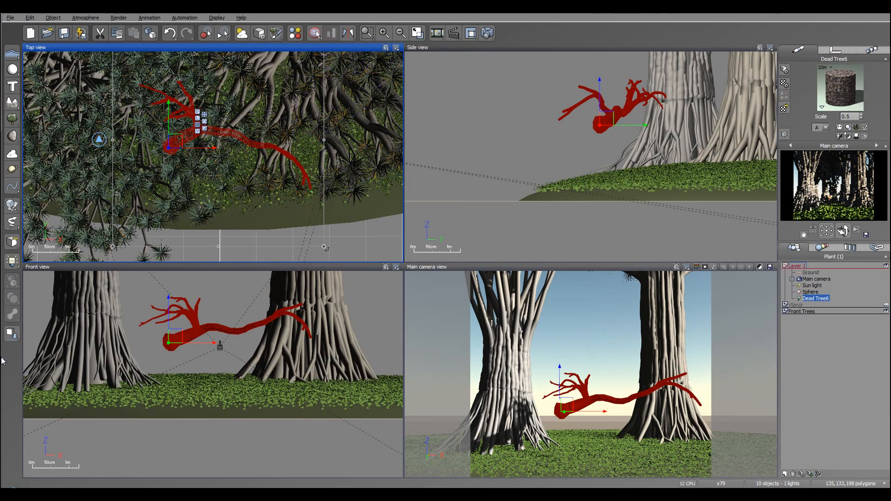
click(11, 333)
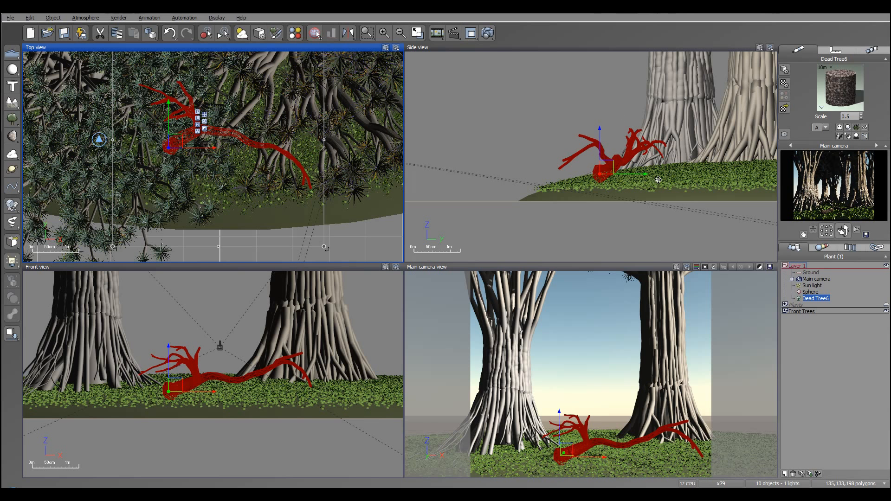
- Move the fallen tree forward to the mound's front edge and drop it onto the surface again
drag(176, 141, 184, 158)
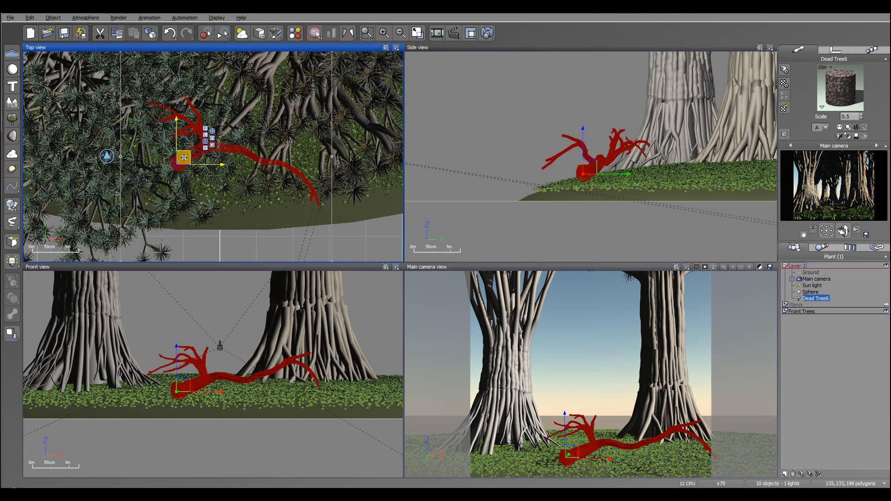
click(11, 333)
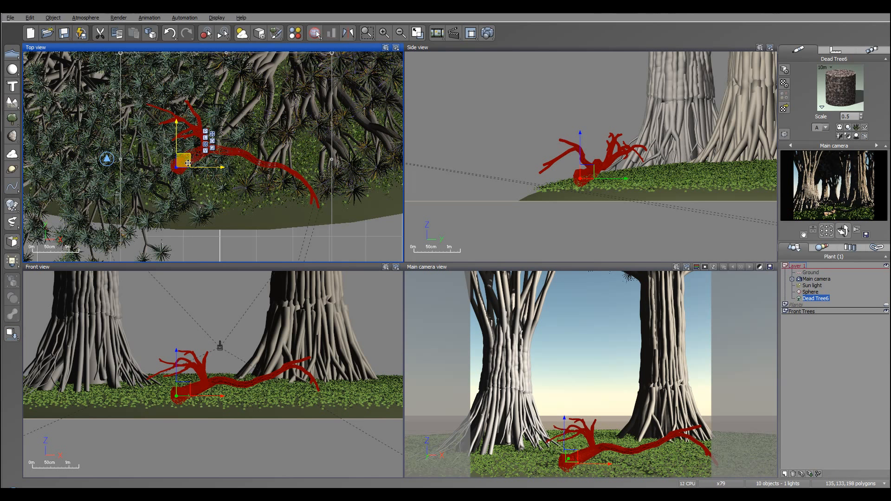
drag(192, 163, 205, 191)
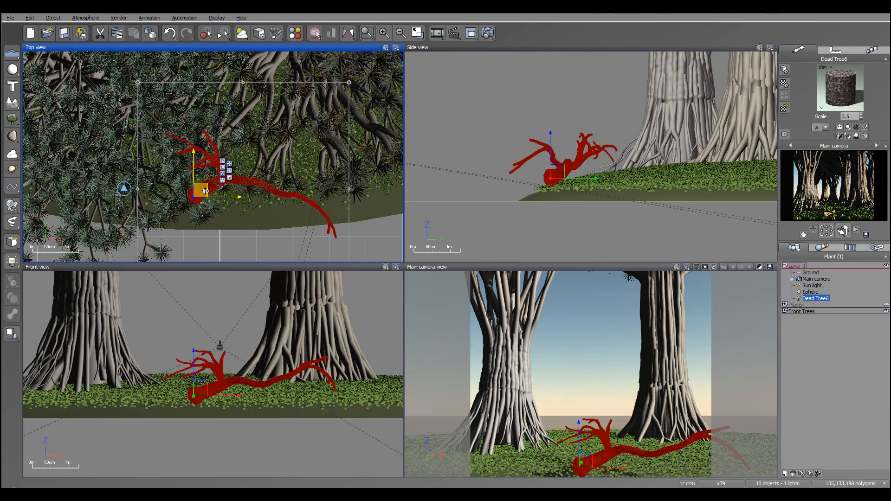
click(13, 334)
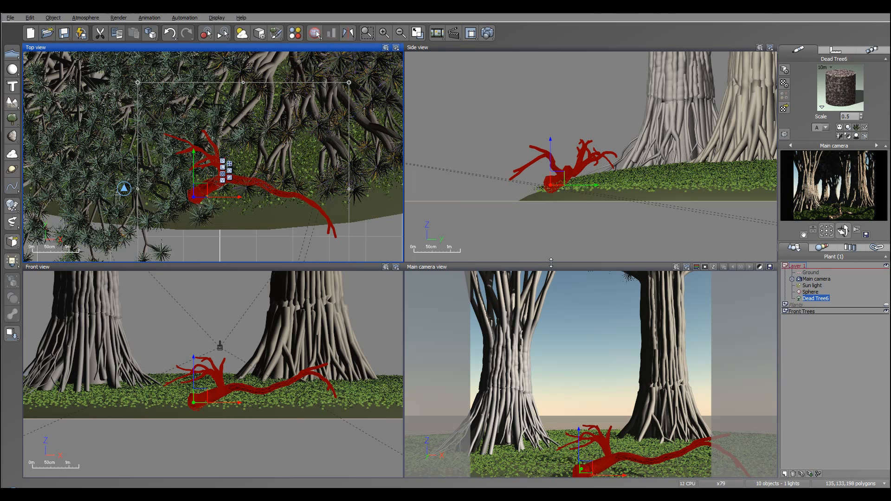
- Turn the Wood-Pine layer of the fallen tree's bark into an EcoSystem and add Small Grassfield Plant to its population
click(579, 177)
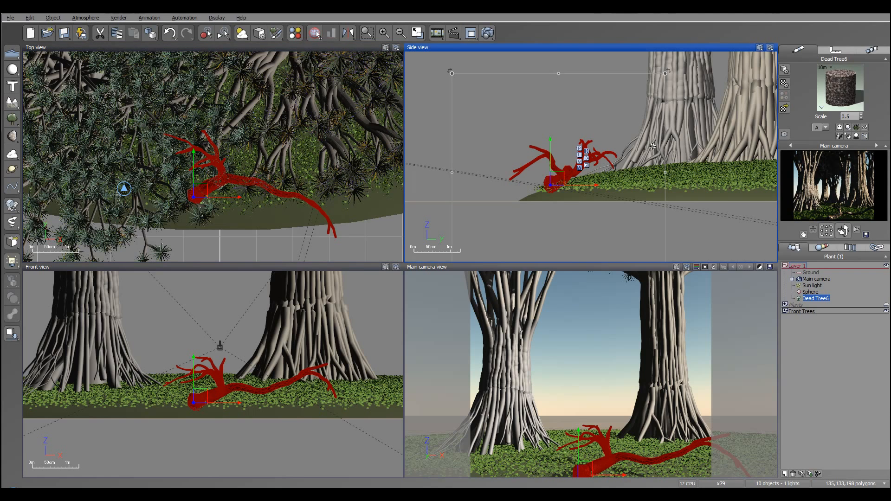
scroll(652, 147, down, 3)
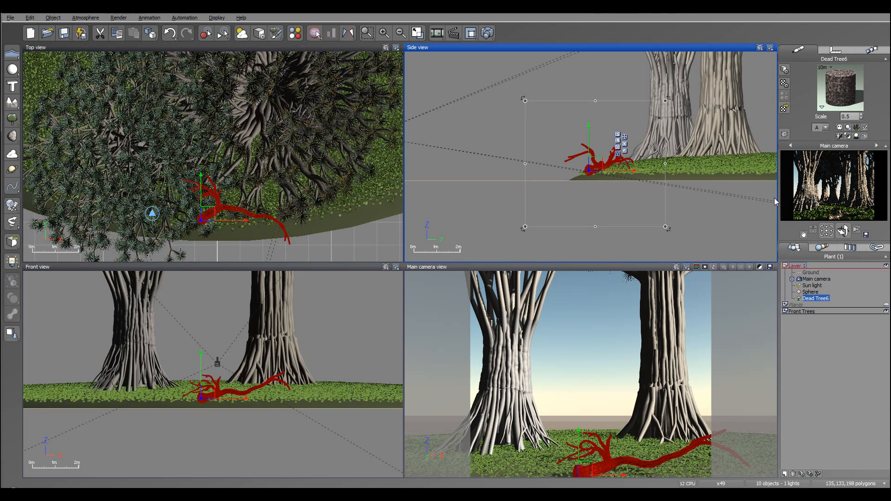
double_click(840, 88)
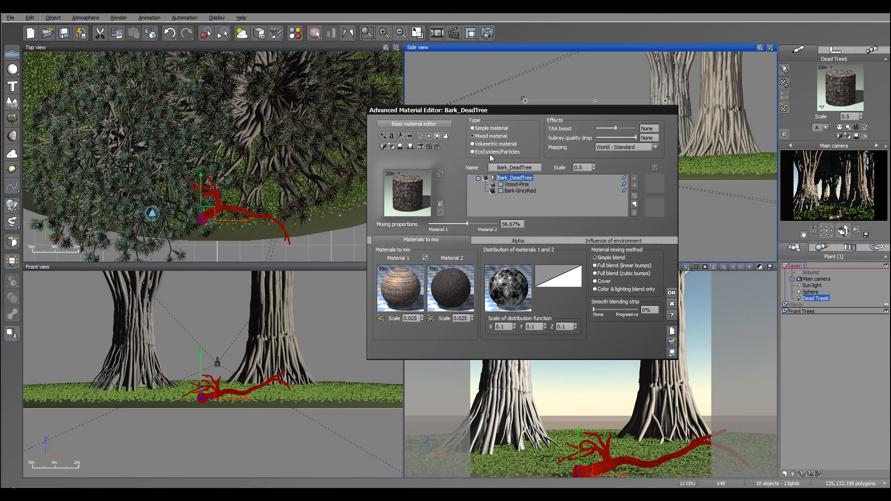
click(516, 185)
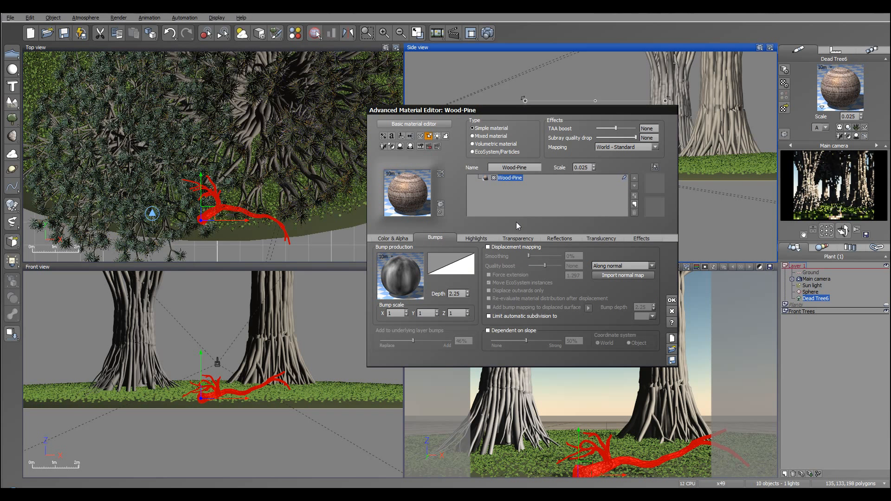
click(484, 152)
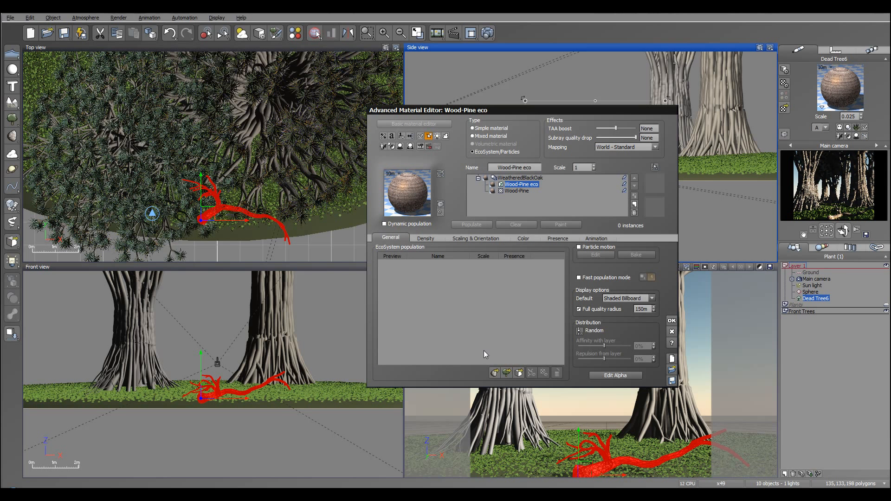
click(507, 373)
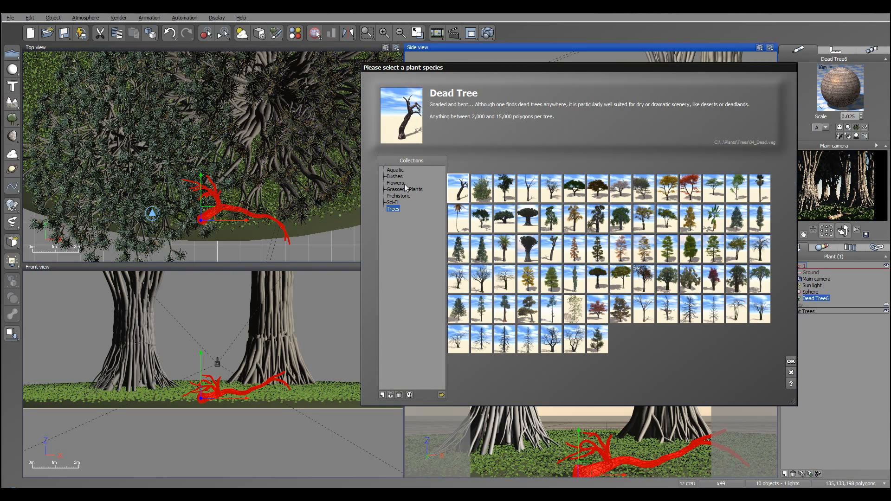
click(394, 189)
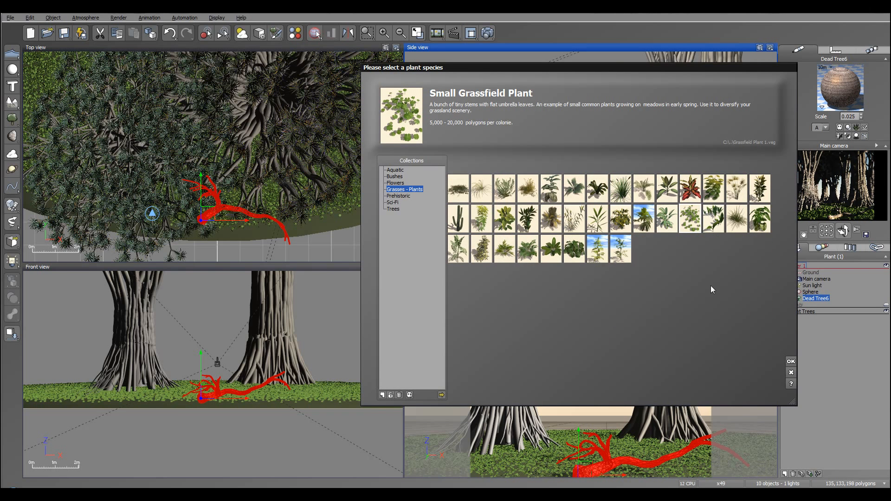
click(791, 363)
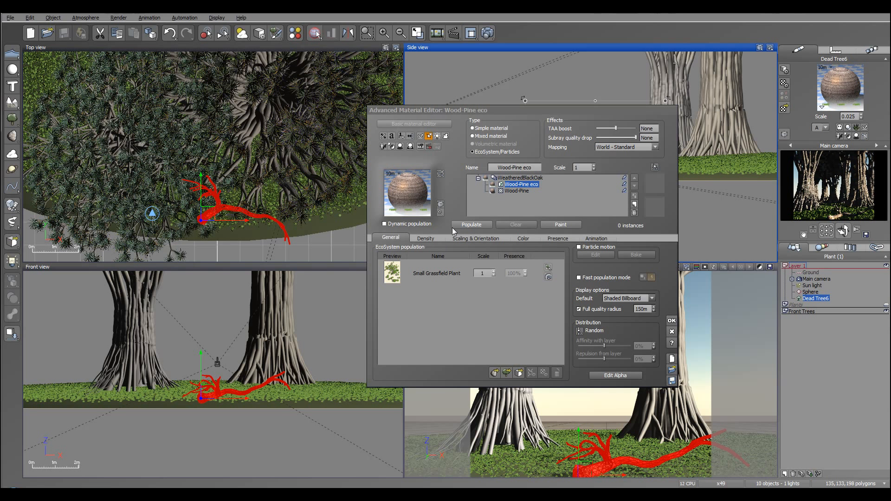
- Enable 360° population for the Wood-Pine EcoSystem, set its overall density to 68%, and populate the fallen tree
click(425, 238)
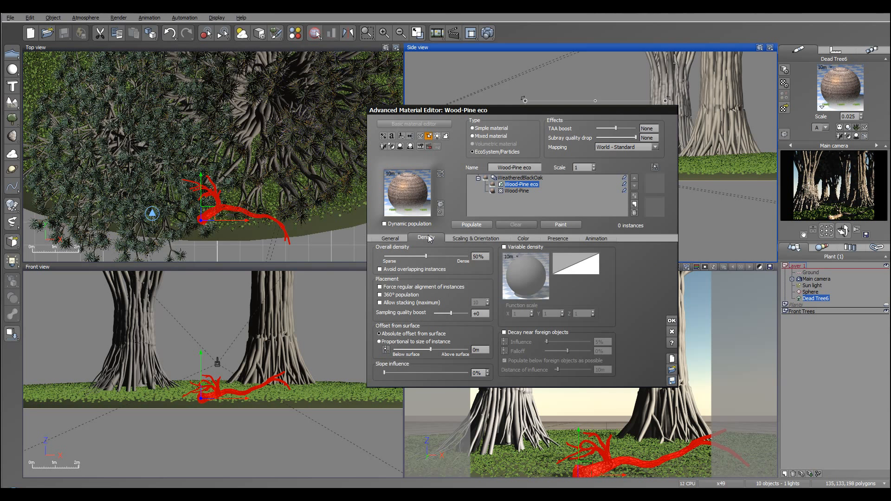
click(380, 295)
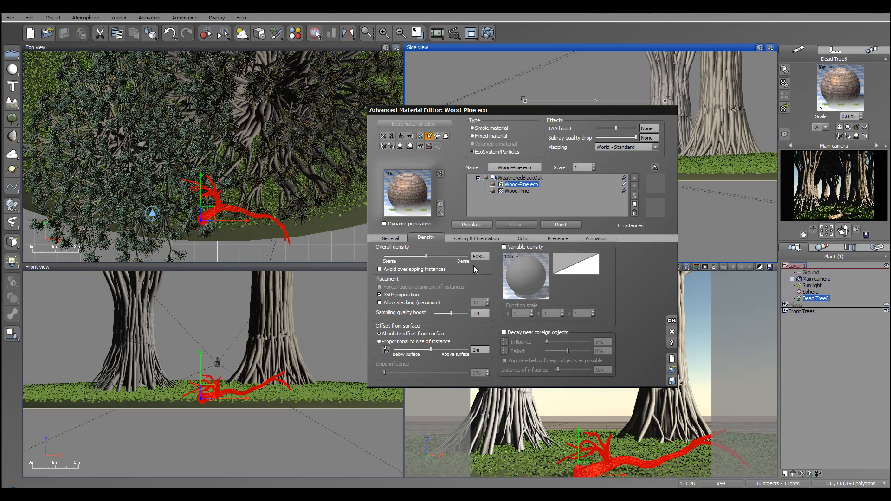
click(472, 225)
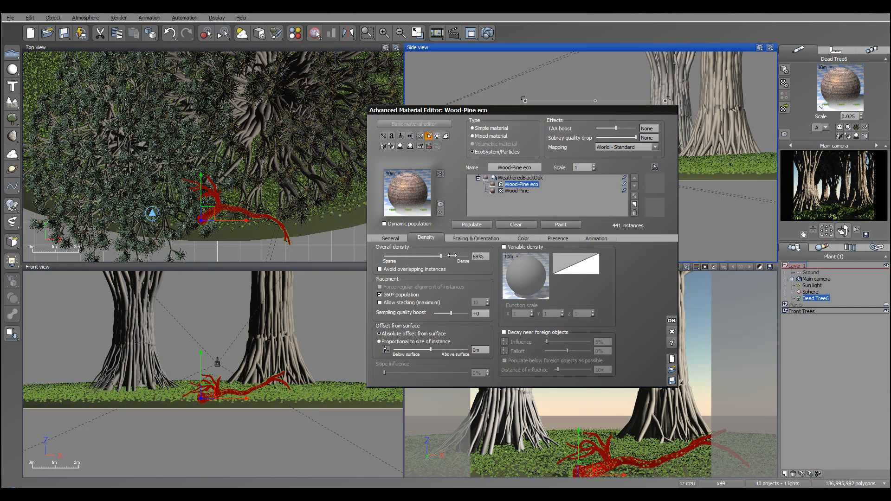
click(467, 224)
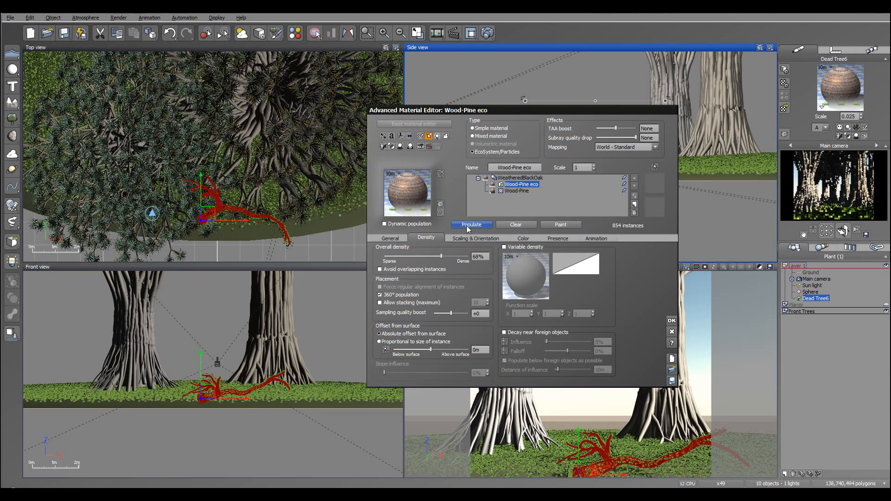
- Render the main camera view to check the overgrown fallen tree, and accept the Wood-Pine eco material
click(487, 34)
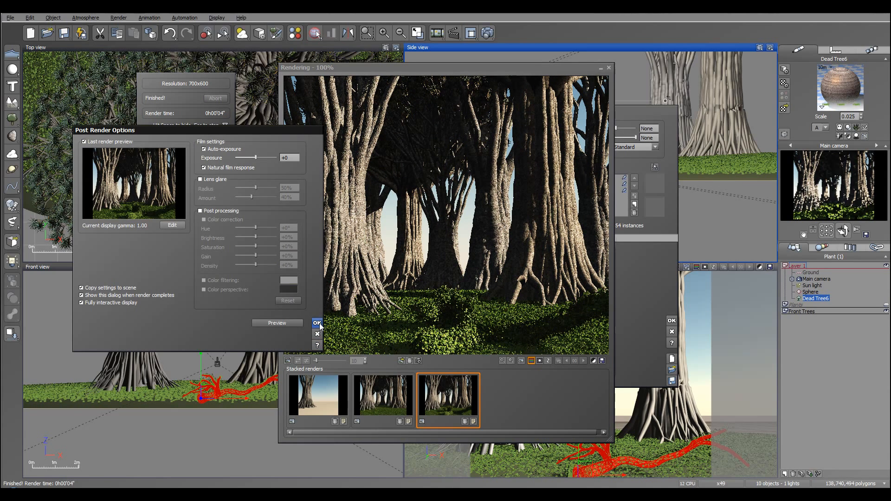
click(317, 323)
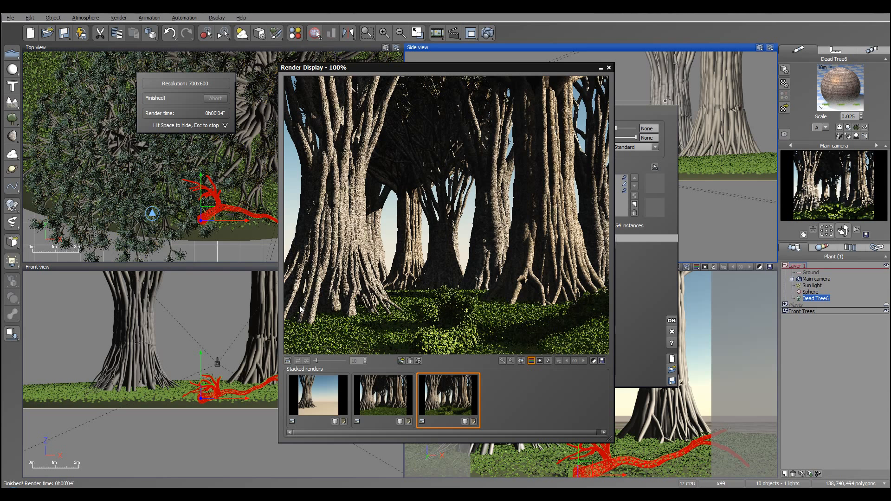
click(608, 68)
click(671, 320)
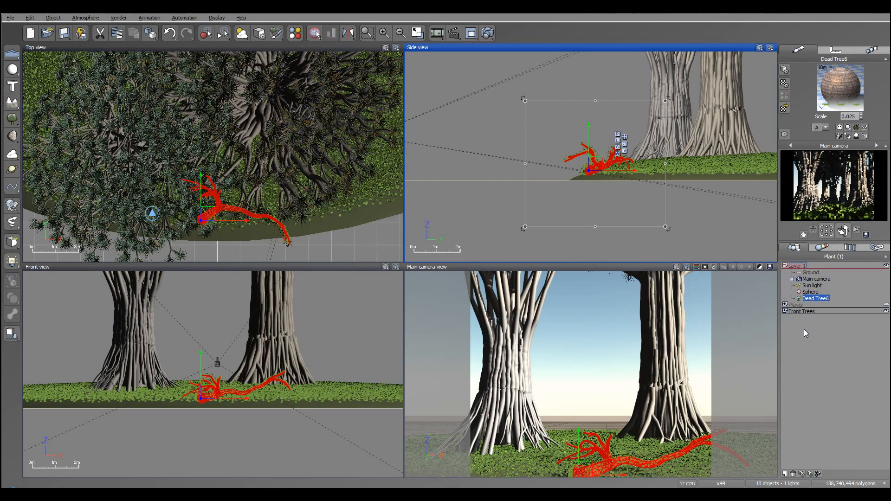
- Add a Winter Tree H from the Trees collection to the layer holding the hidden background Dracena trees
click(784, 305)
click(795, 304)
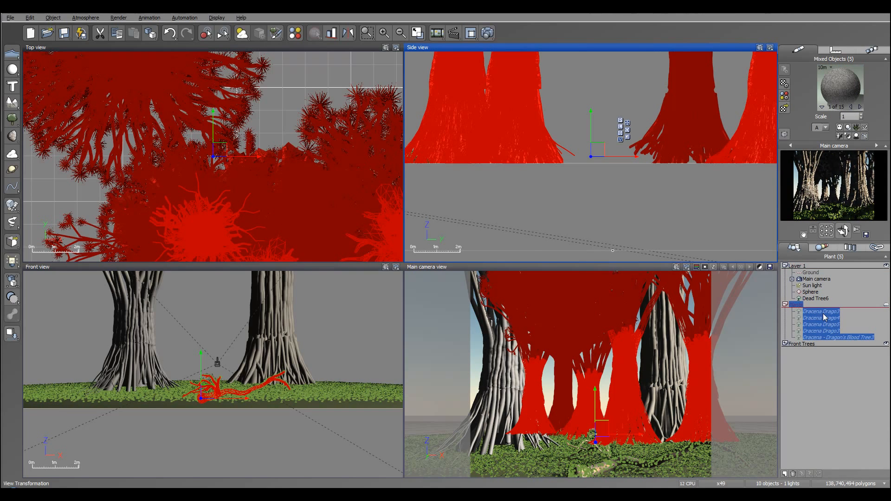
right_drag(240, 111, 279, 48)
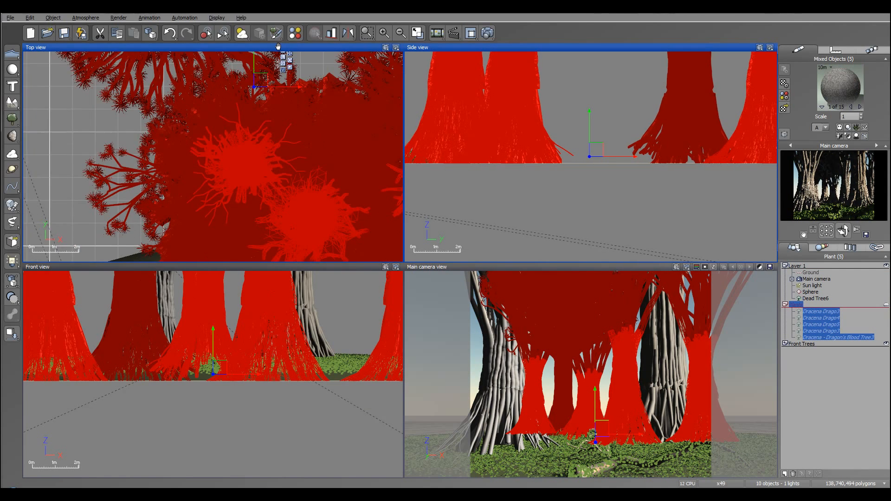
right_drag(338, 200, 287, 116)
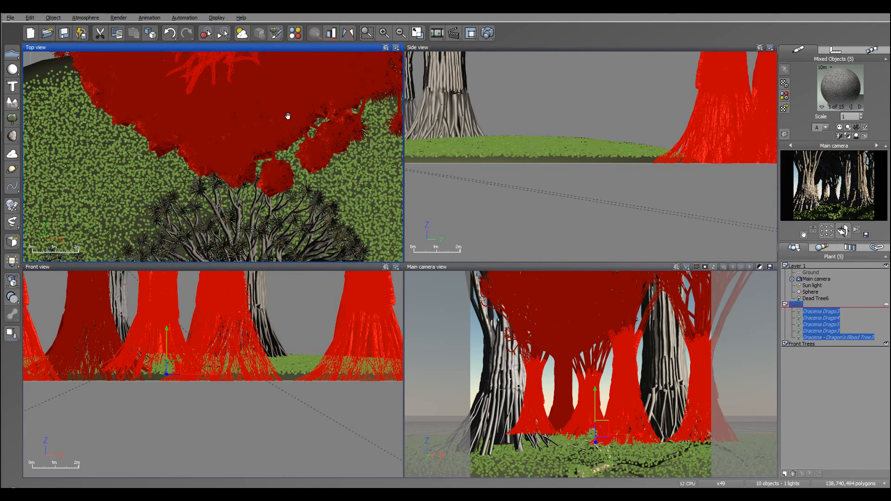
click(12, 119)
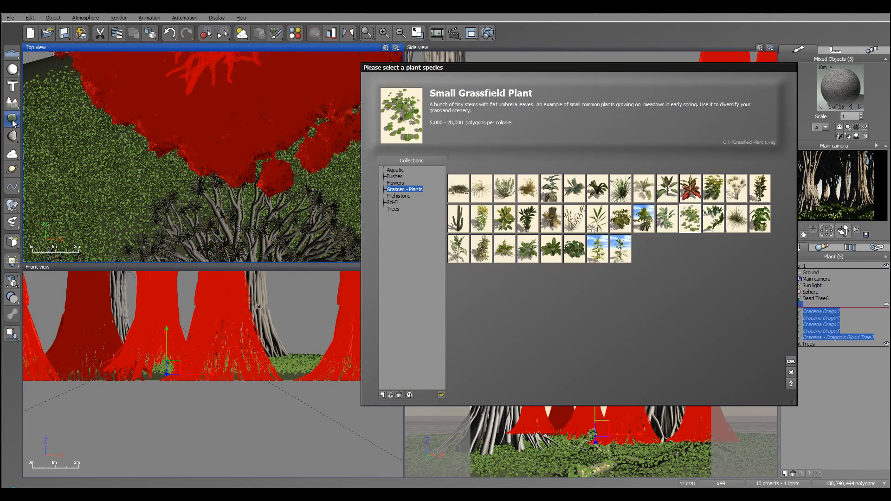
click(393, 209)
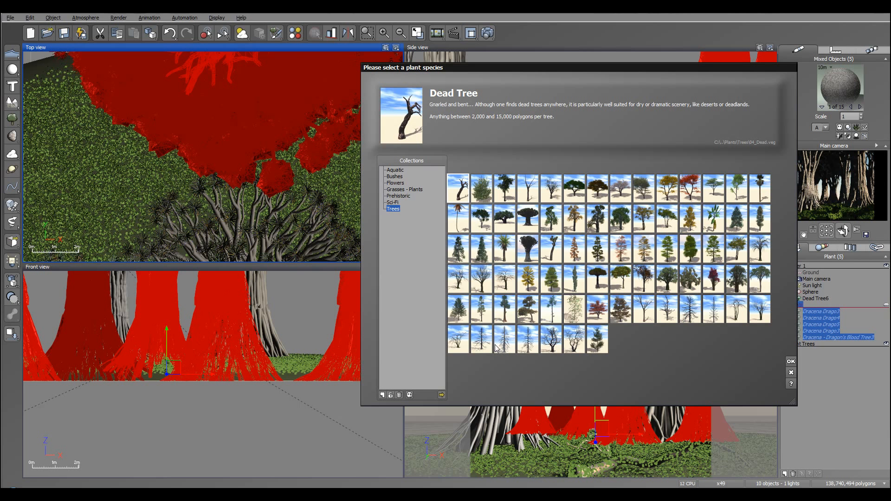
click(533, 347)
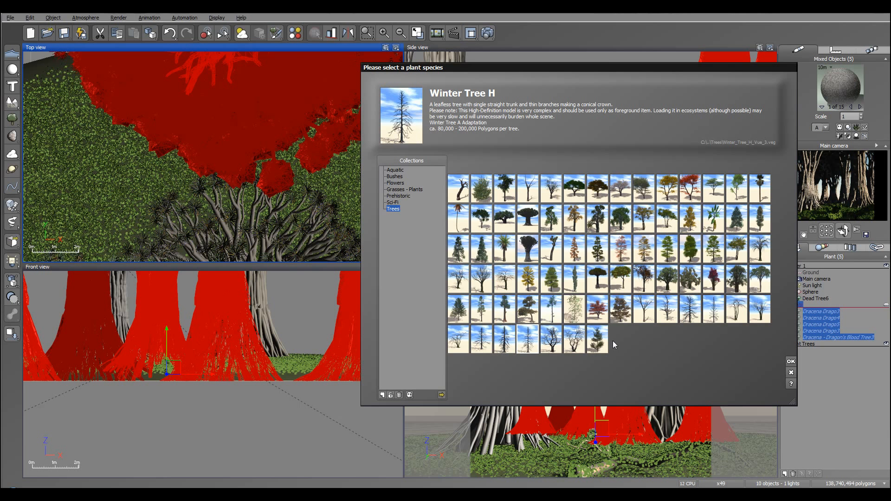
click(790, 361)
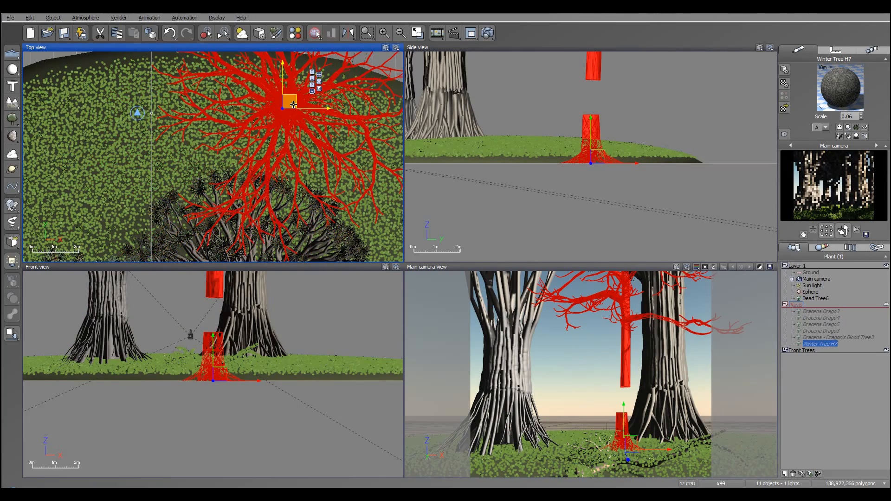
- Move the Winter Tree H beside the right front tree, to the right edge of the camera frame
drag(294, 105, 339, 124)
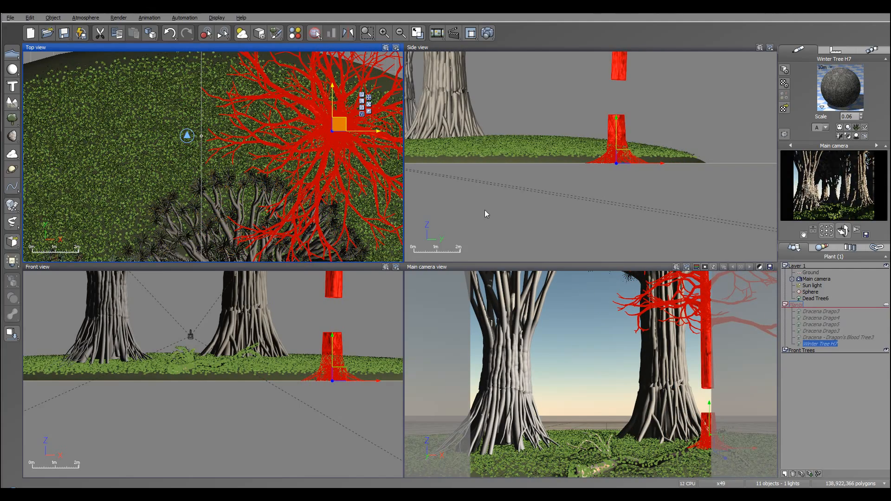
scroll(484, 214, down, 5)
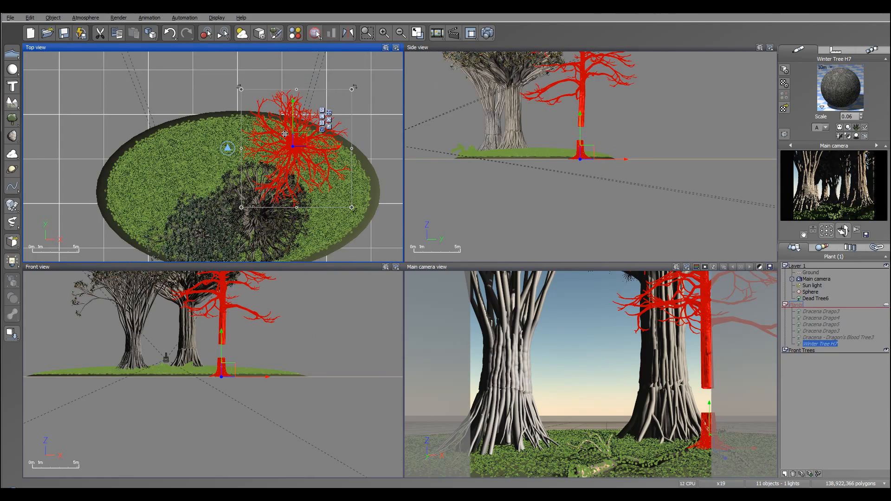
scroll(248, 184, up, 5)
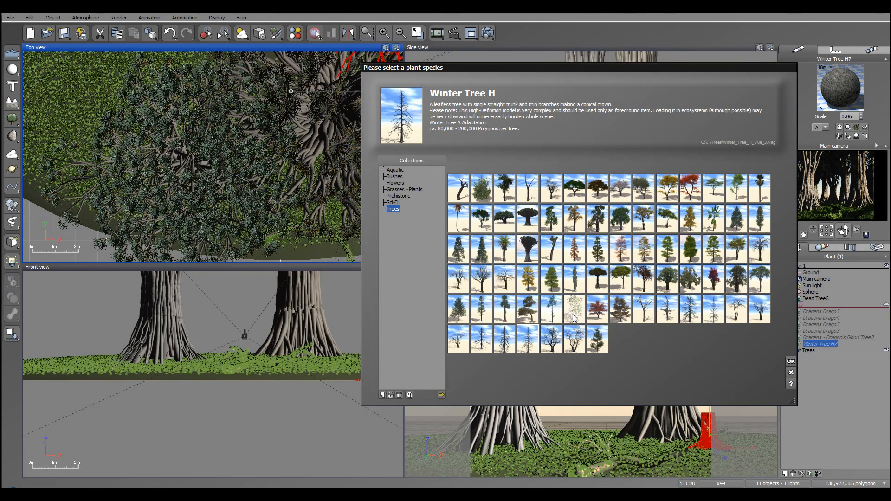
- Add a Winter Tree C and set its trunk and branch diameter to -25 and gnarl to +37 in the Plant Editor
click(737, 303)
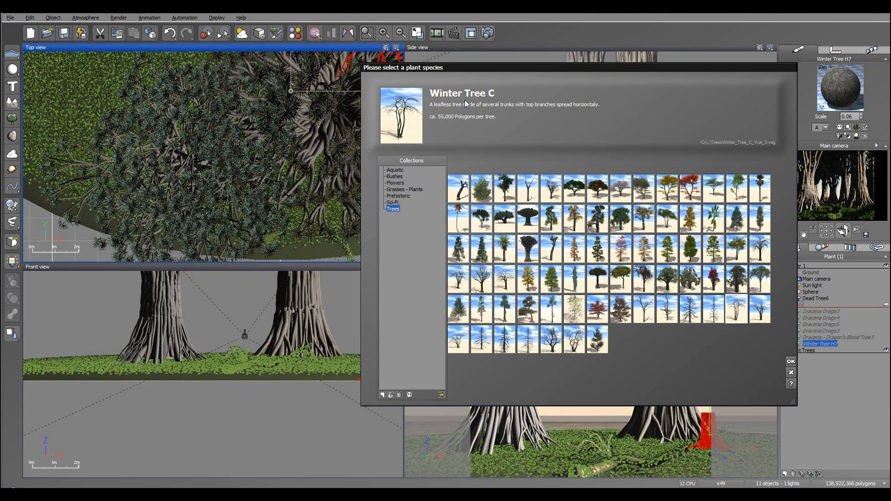
click(790, 362)
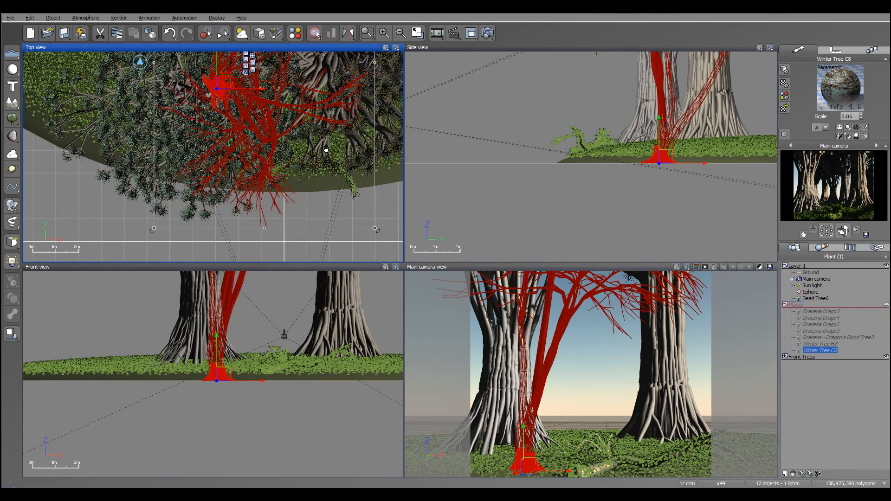
right_click(229, 139)
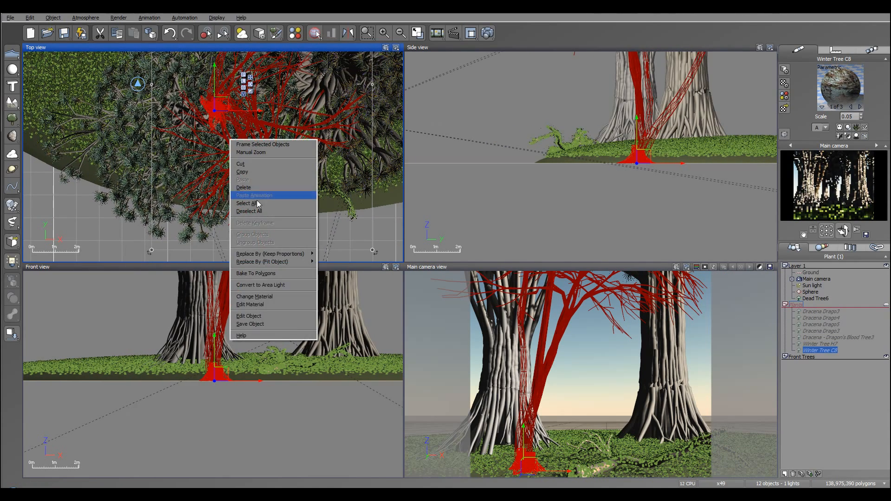
click(259, 315)
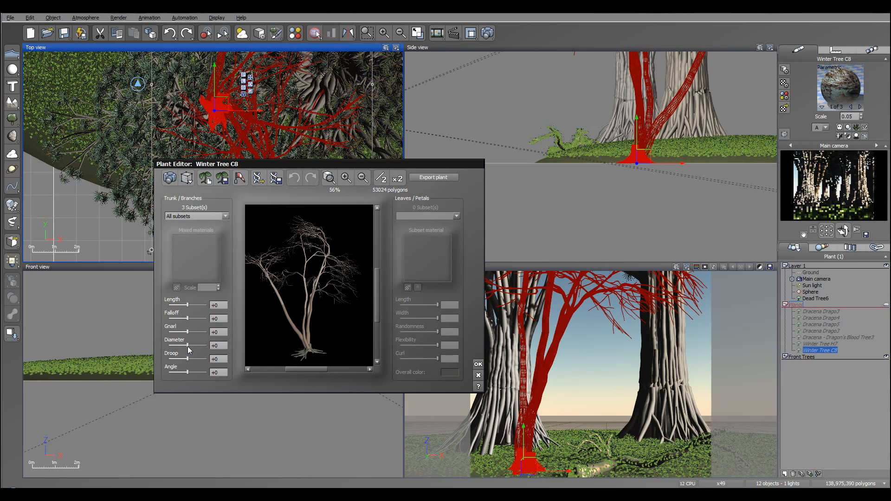
drag(187, 344, 182, 345)
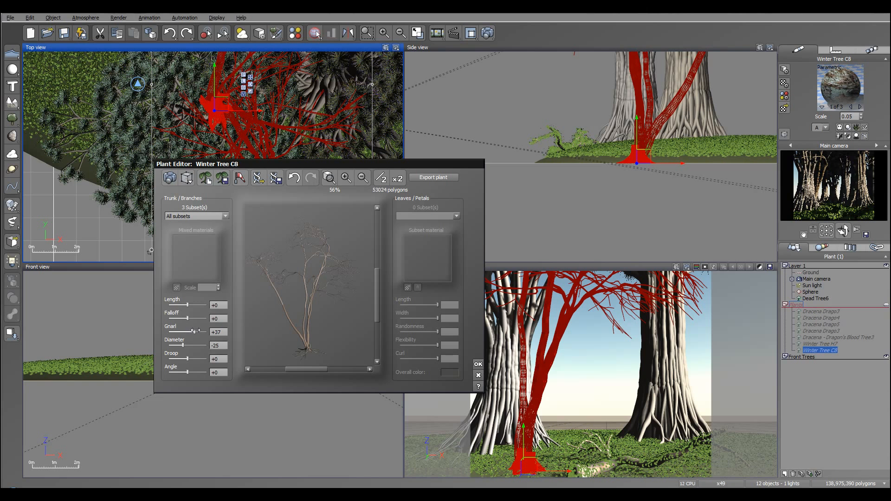
click(478, 364)
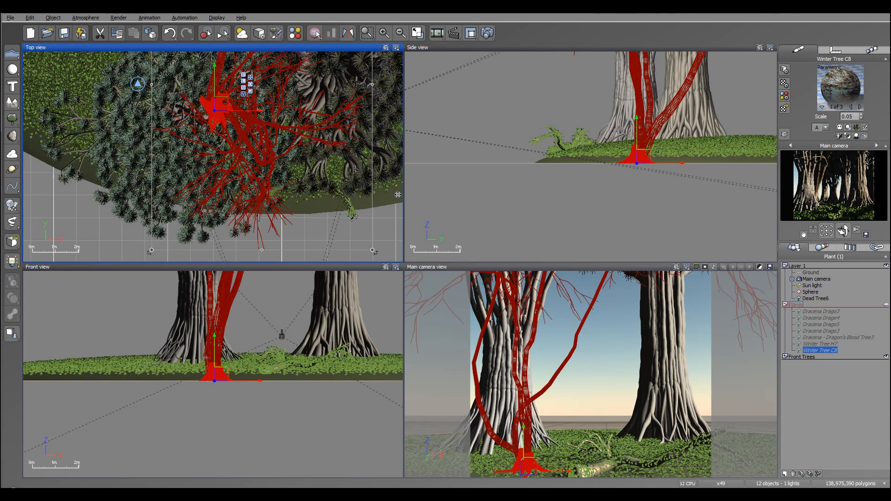
- Shrink the Winter Tree C, tilt it sideways and raise it against the upper trunk of the left front tree
scroll(333, 203, down, 4)
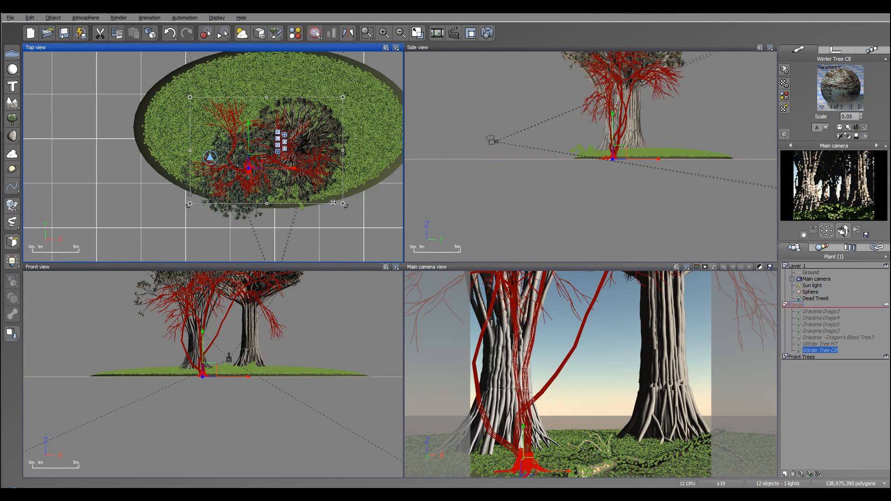
drag(343, 203, 237, 169)
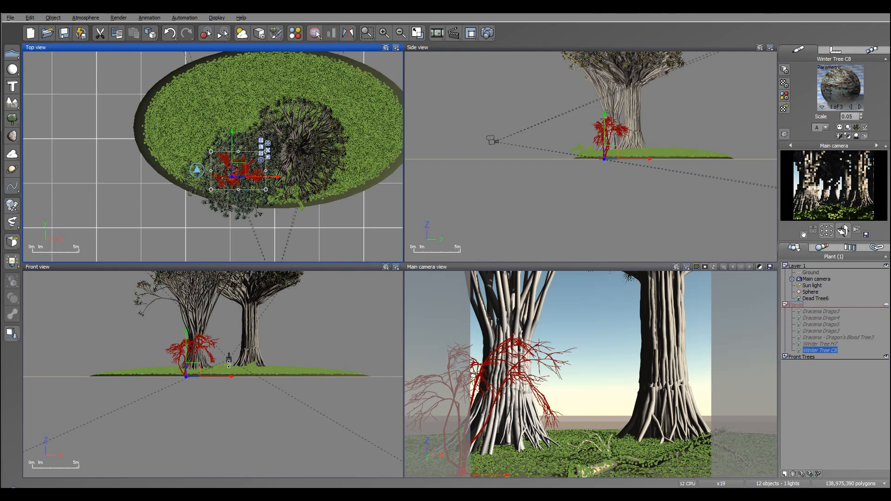
right_drag(229, 364, 234, 375)
drag(229, 394, 205, 414)
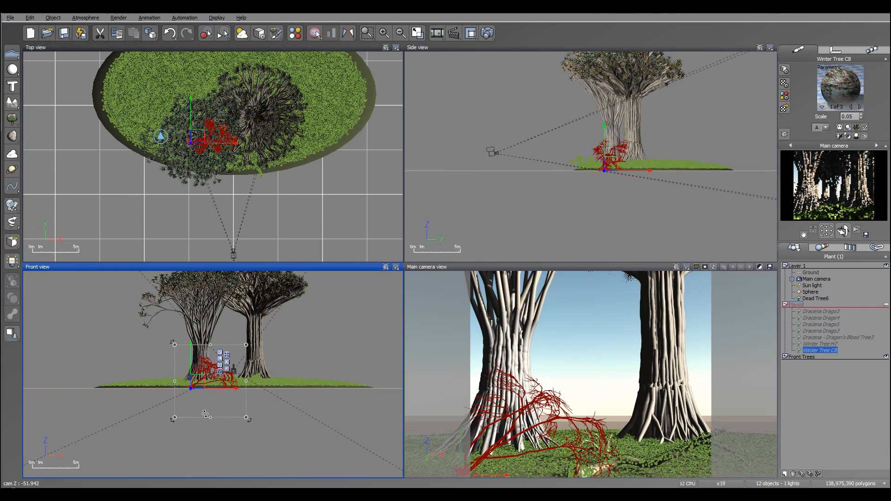
drag(194, 379, 175, 335)
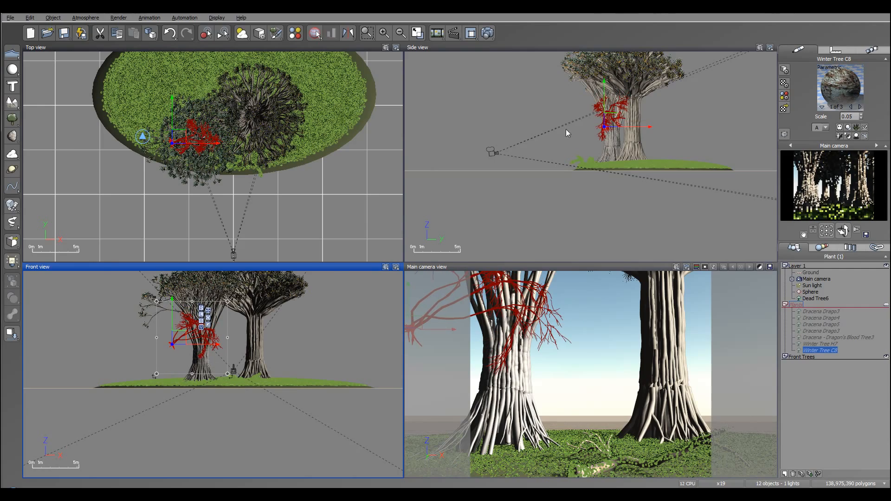
scroll(578, 124, up, 5)
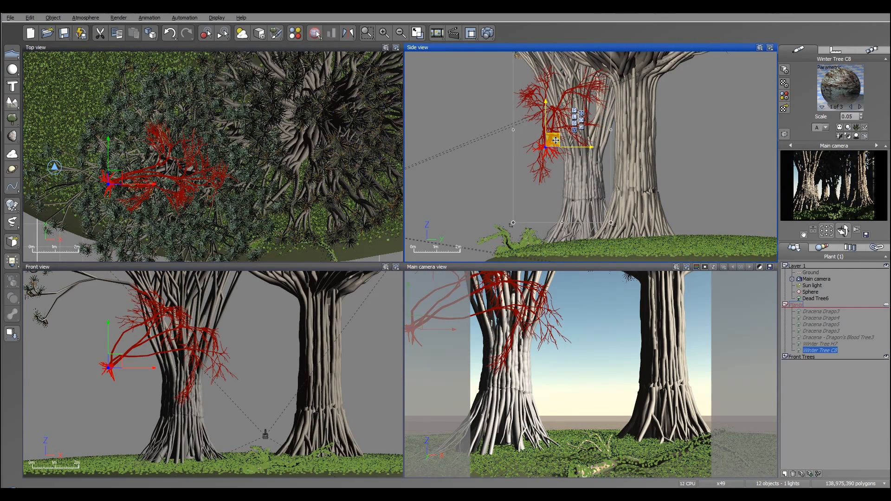
drag(556, 141, 554, 140)
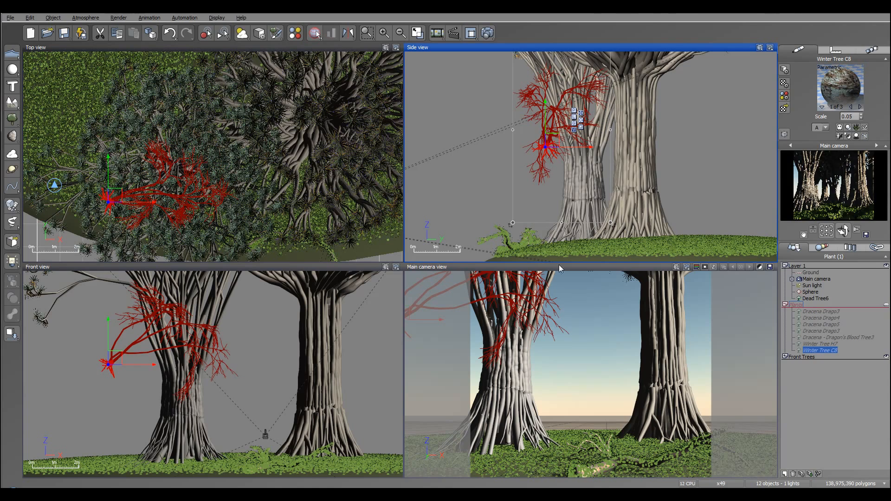
- Duplicate the small Winter Tree C and stand the copy upright on the mound, left of the left front tree
click(115, 199)
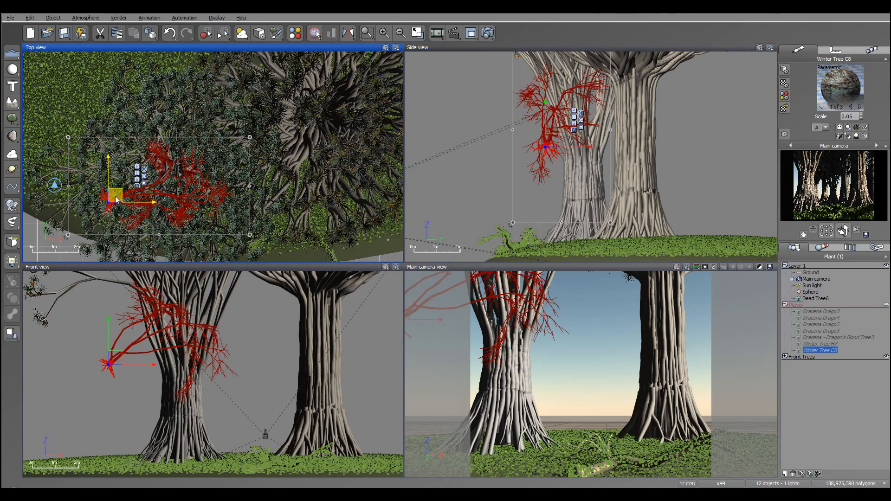
alt+drag(116, 198, 90, 130)
click(127, 364)
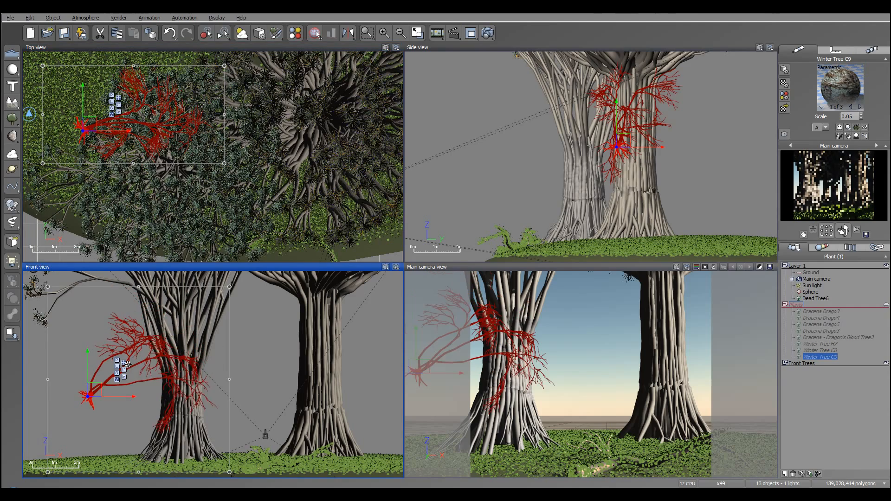
alt+drag(127, 364, 103, 393)
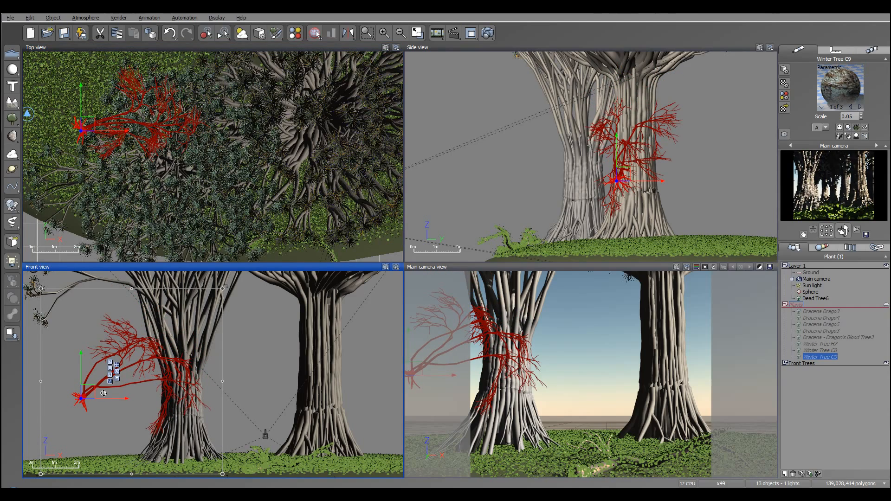
scroll(109, 395, down, 2)
drag(185, 444, 185, 383)
drag(98, 391, 98, 421)
drag(200, 141, 212, 186)
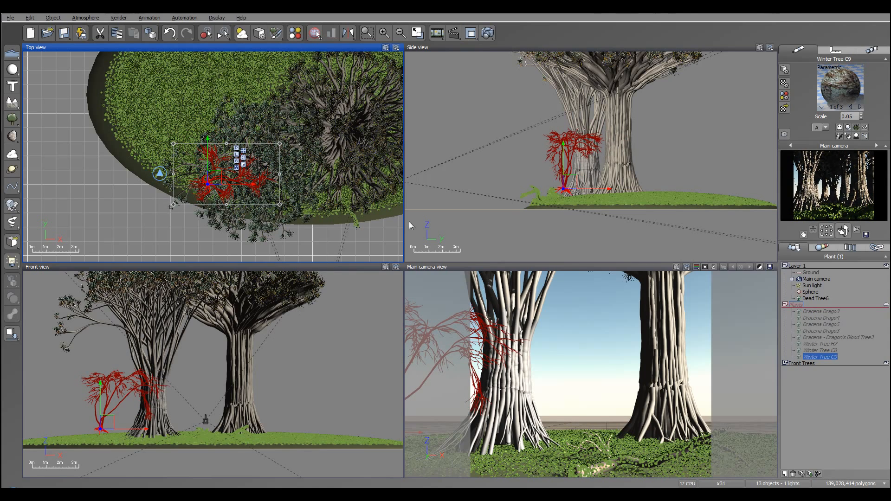
- Duplicate the upright Winter Tree C to the base of the right front tree and rotate the copy
right_drag(273, 168, 189, 199)
alt+drag(132, 209, 275, 140)
drag(337, 168, 220, 107)
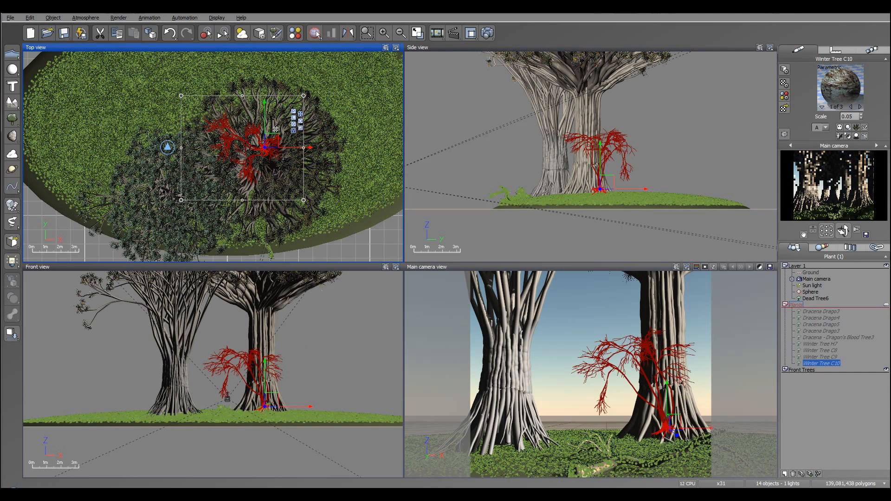
- Place another Winter Tree C copy behind the right front tree, raised into its crown and tilted so its branches hang down
drag(283, 140, 299, 83)
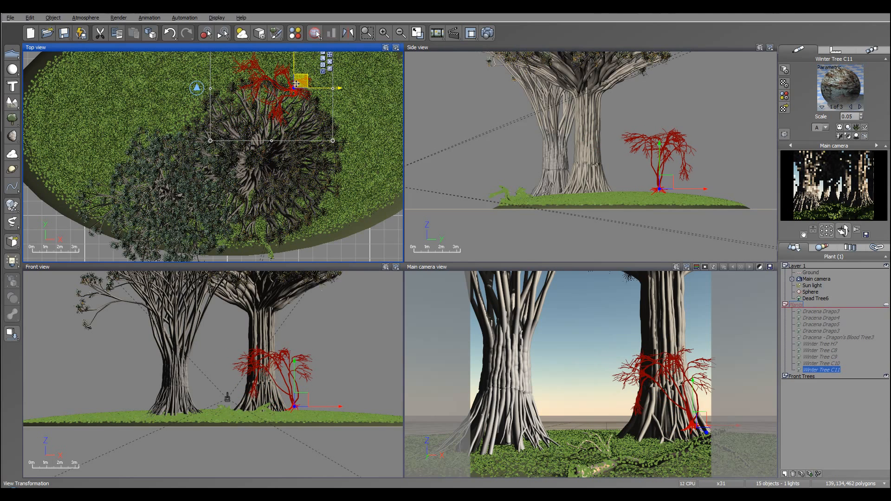
drag(685, 187, 680, 101)
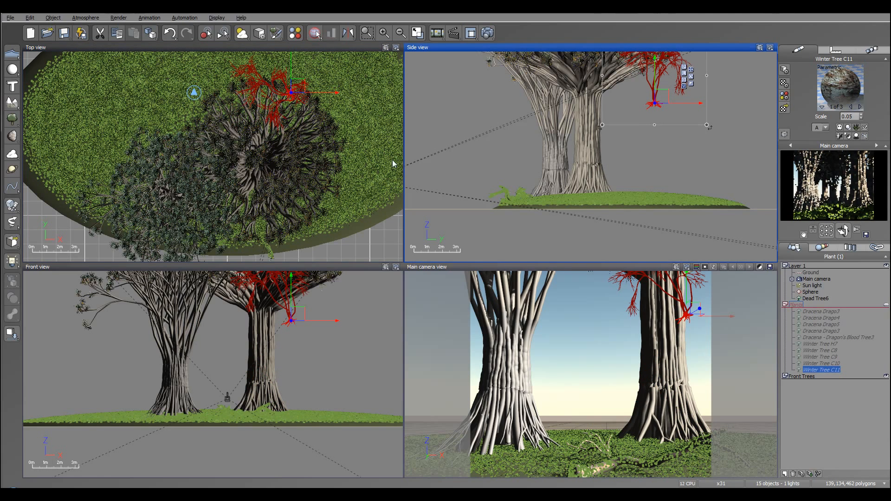
click(297, 303)
drag(308, 279, 332, 270)
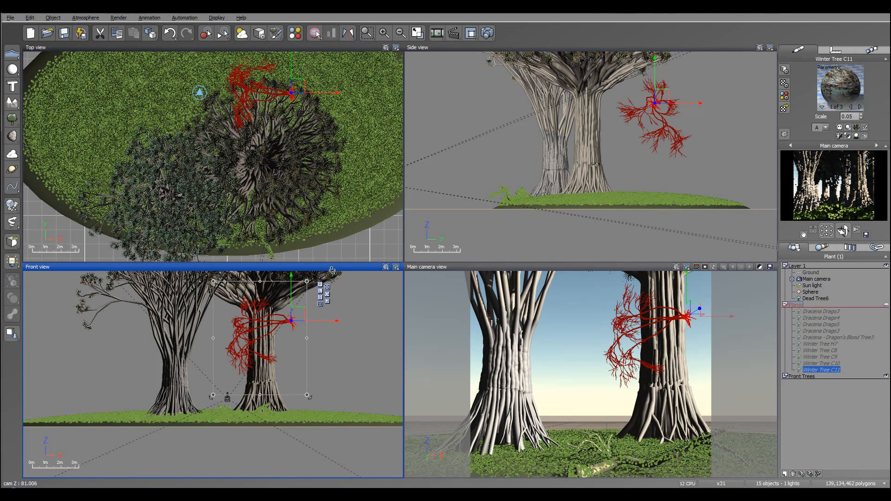
drag(282, 306, 276, 269)
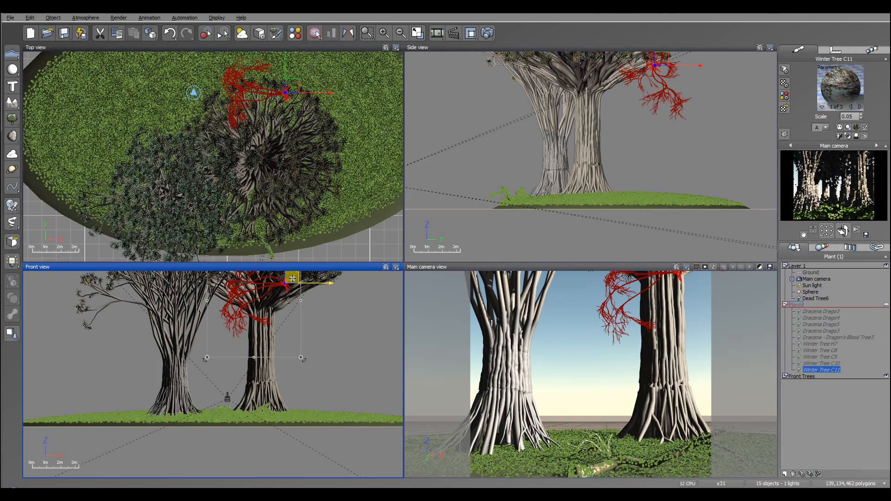
click(300, 99)
mouse_move(301, 99)
mouse_down()
mouse_move(314, 108)
mouse_move(301, 103)
mouse_up()
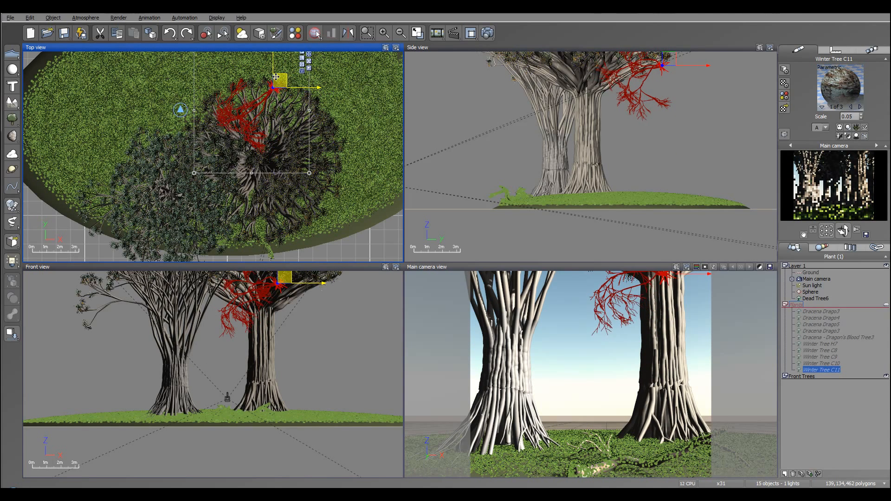
click(660, 65)
drag(660, 64, 664, 67)
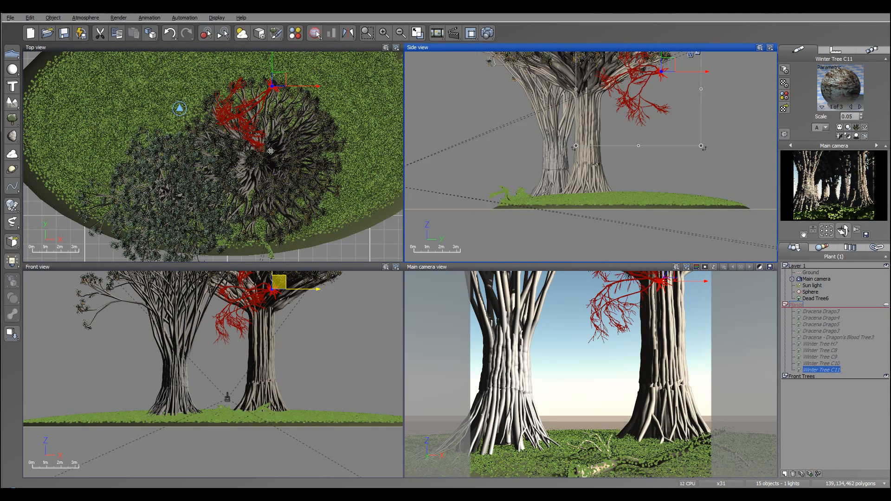
- Duplicate the hanging Winter Tree C, move the copy into the left front tree's crown and rotate its branches toward the right tree
key(ctrl+d)
drag(282, 82, 169, 104)
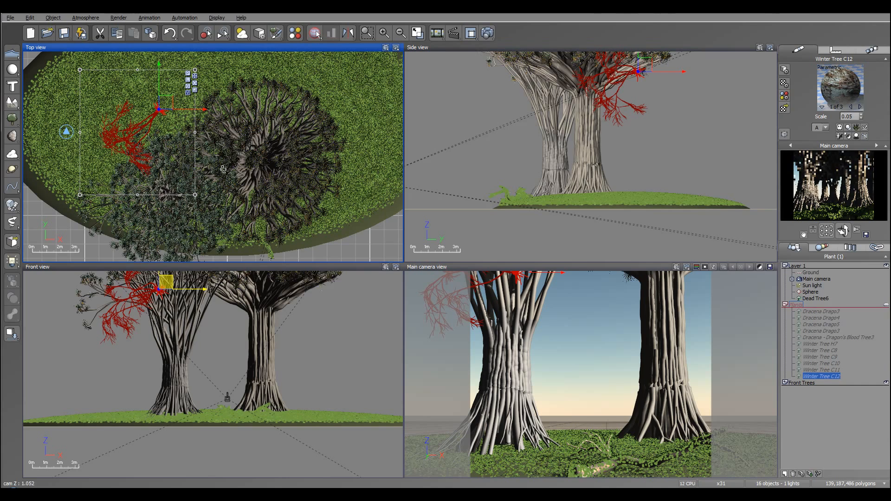
ctrl+drag(194, 195, 187, 33)
drag(169, 99, 155, 120)
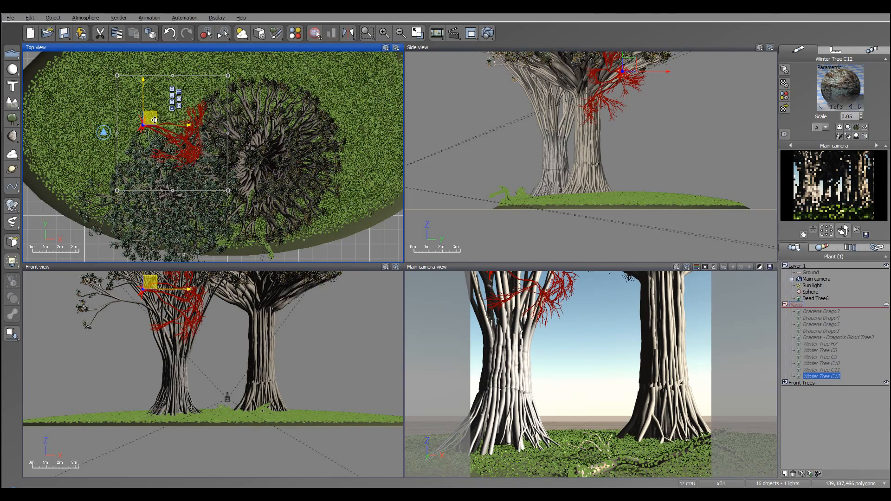
ctrl+drag(234, 199, 299, 175)
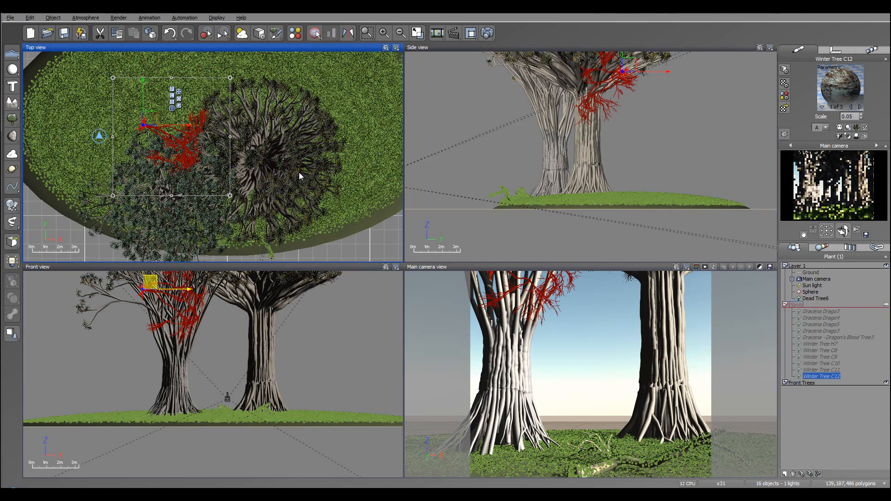
click(638, 73)
mouse_move(675, 151)
mouse_down()
mouse_move(679, 138)
mouse_move(672, 151)
mouse_up()
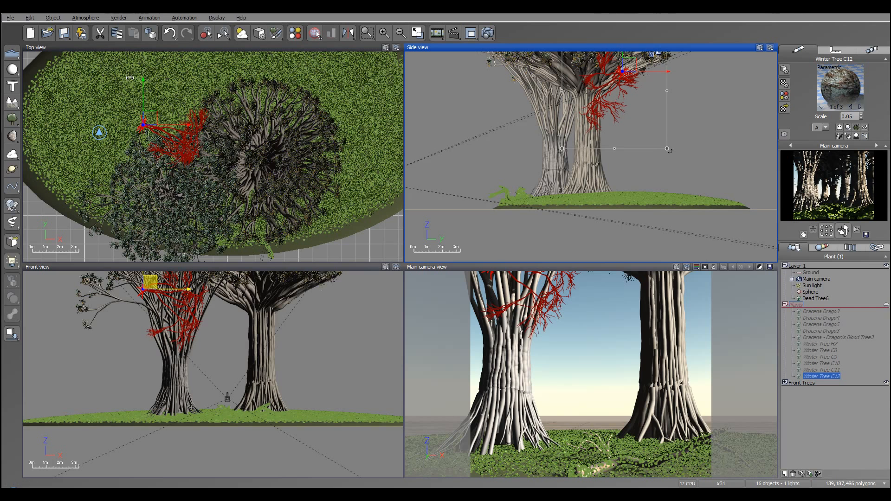
click(149, 114)
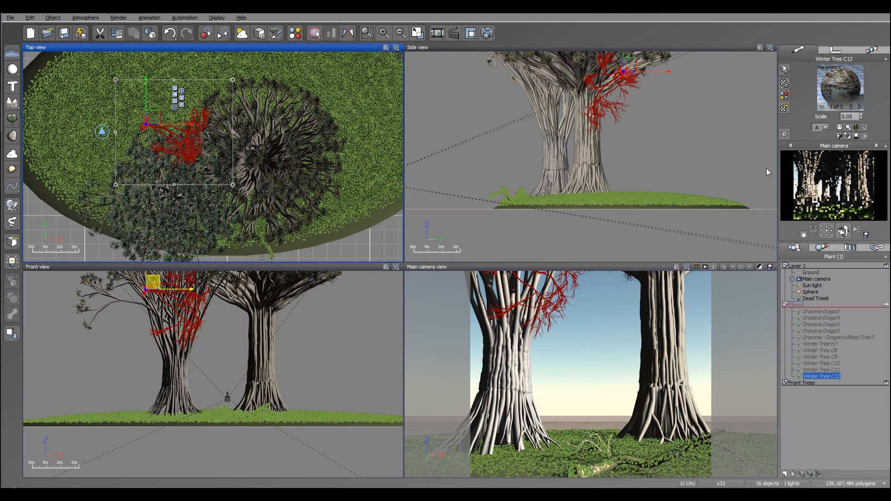
- Render the main camera view to check the added bare trees and hanging branches, and close the render display
click(487, 33)
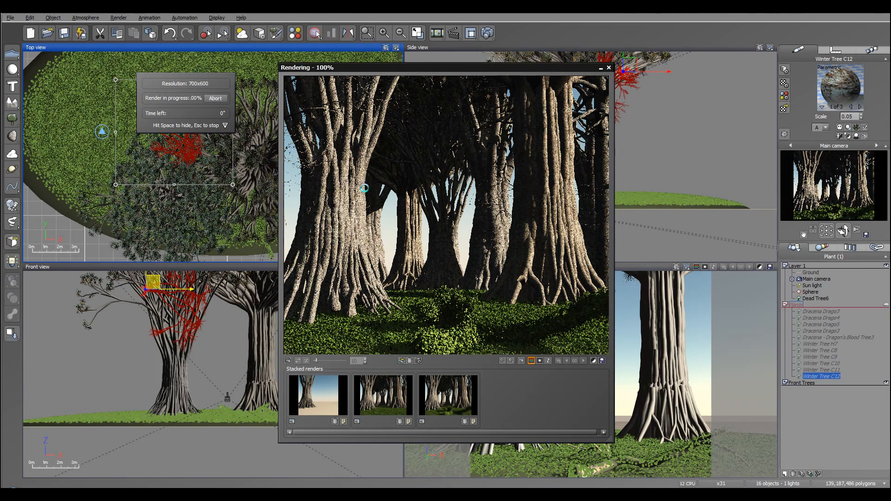
click(316, 322)
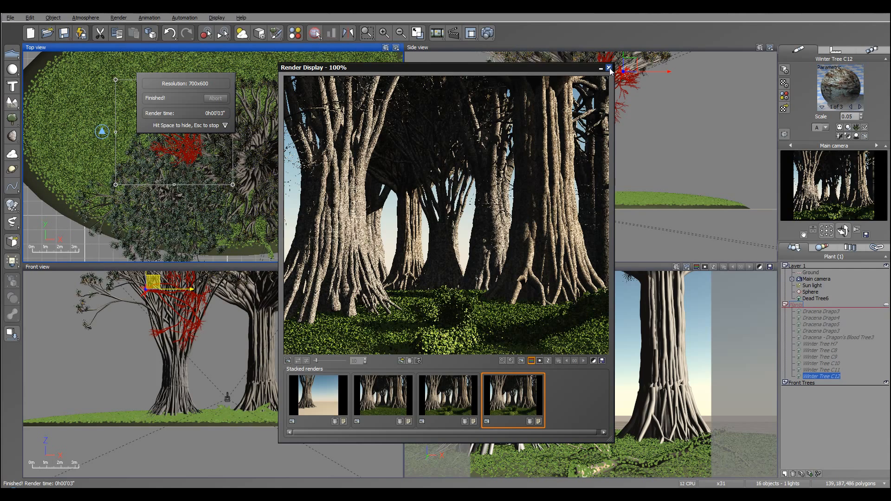
click(609, 68)
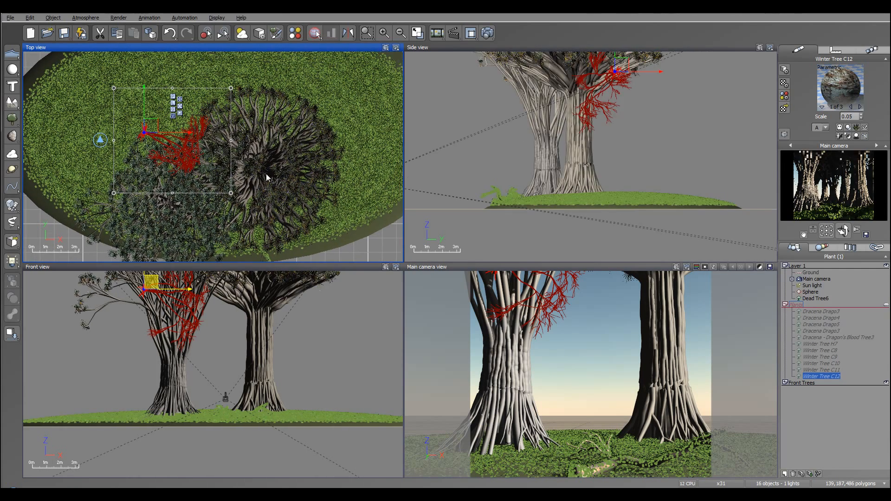
- Add a Kentia from the Bushes collection, raise it onto the mound surface and place it just behind the right front tree's left side
click(12, 119)
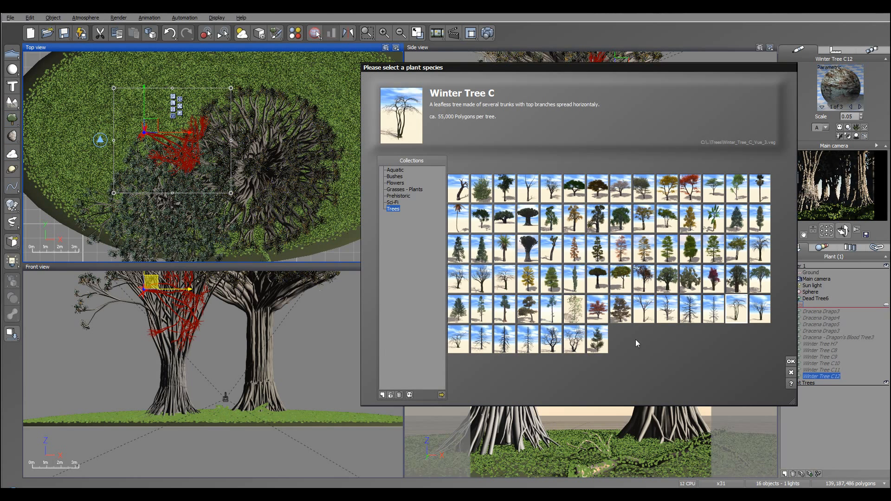
click(394, 177)
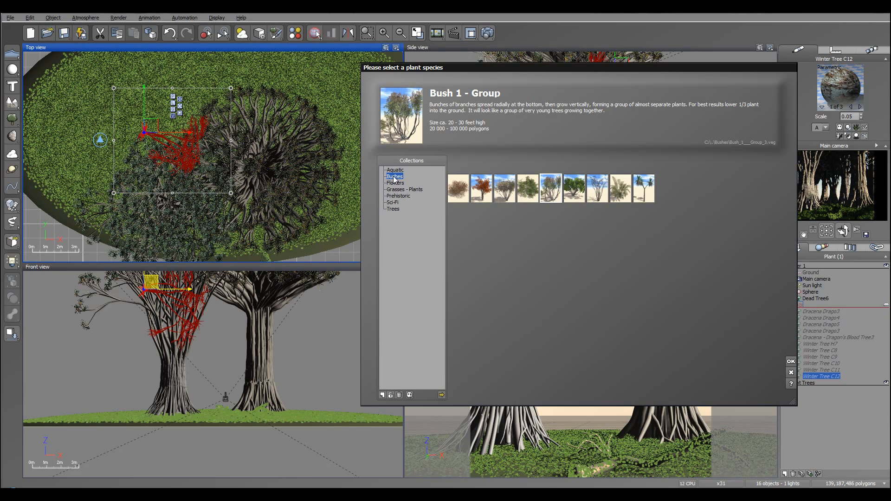
click(614, 186)
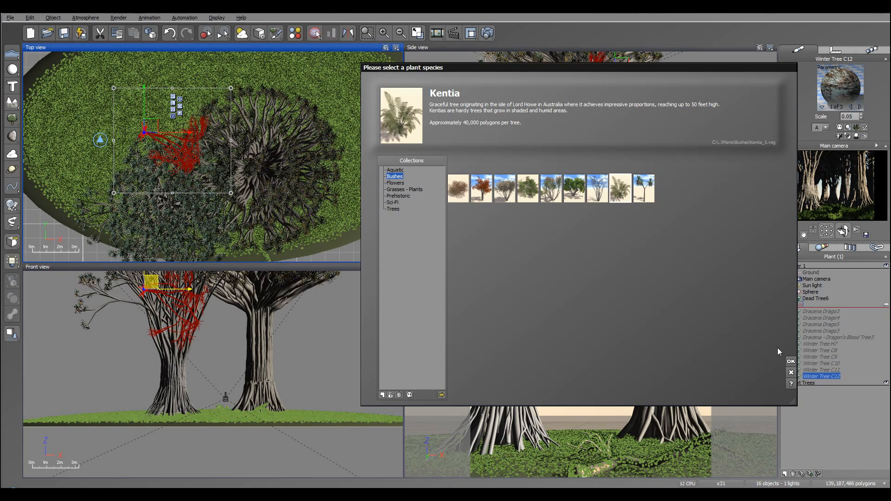
click(791, 362)
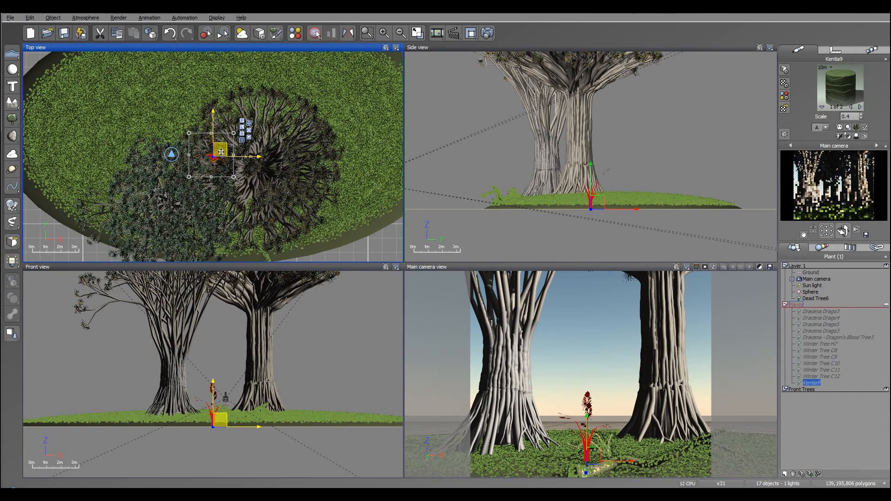
drag(257, 127, 258, 125)
drag(624, 202, 622, 191)
right_drag(304, 149, 329, 194)
drag(281, 171, 274, 161)
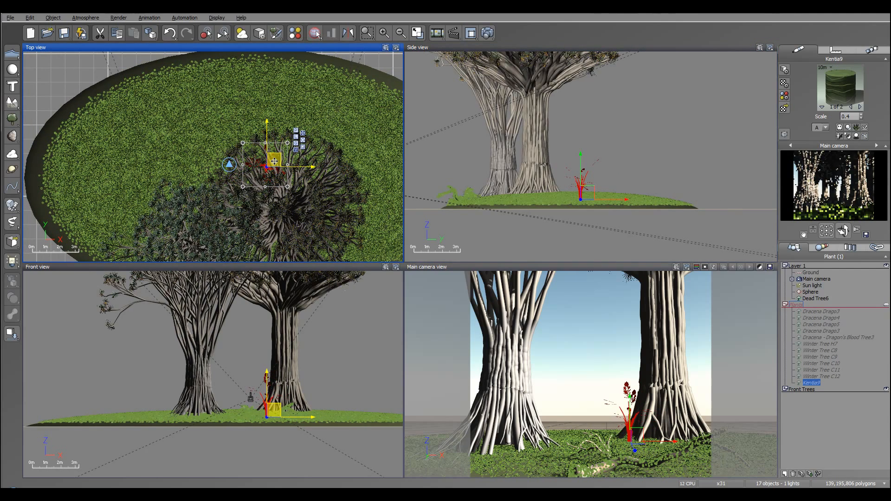
- Add a second Kentia to the right of the right front tree and raise it to the mound's surface
click(12, 118)
drag(244, 158, 319, 200)
click(544, 196)
drag(544, 196, 547, 194)
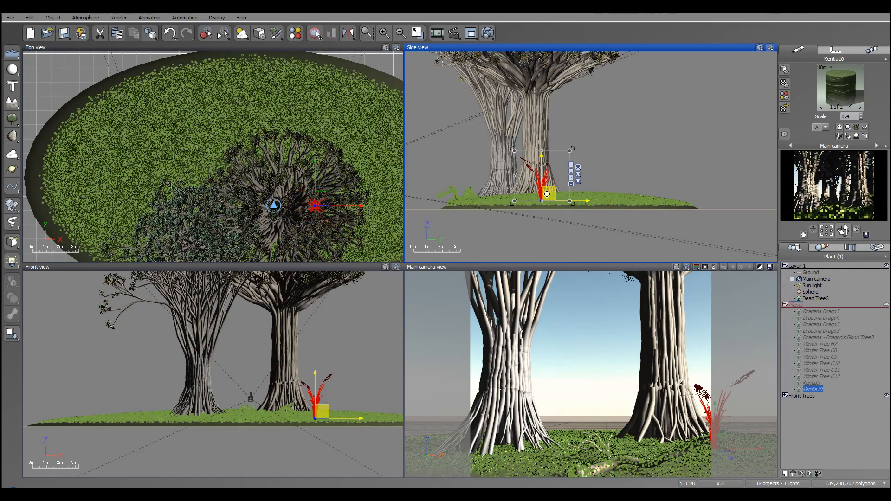
right_drag(330, 199, 294, 141)
drag(292, 142, 295, 133)
- Add a third Kentia at the far rear edge of the mound, in the gap between the two front trees
right_drag(230, 69, 223, 108)
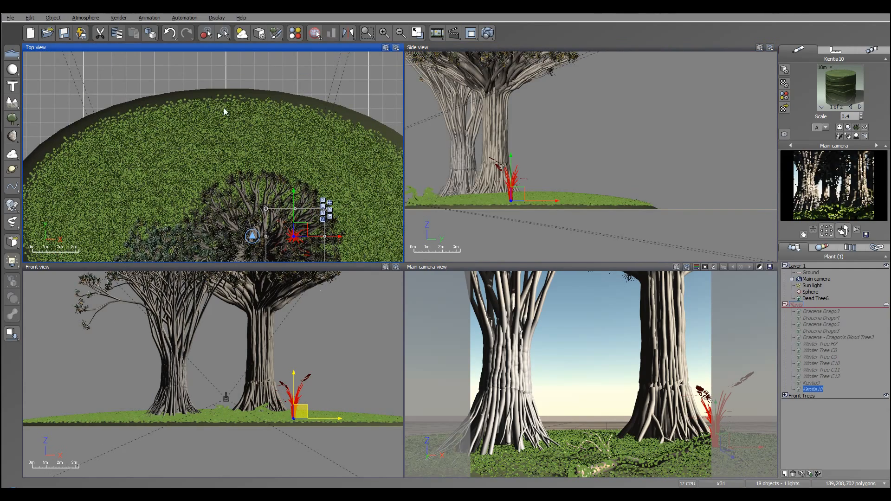
key(ctrl+d)
drag(209, 145, 236, 96)
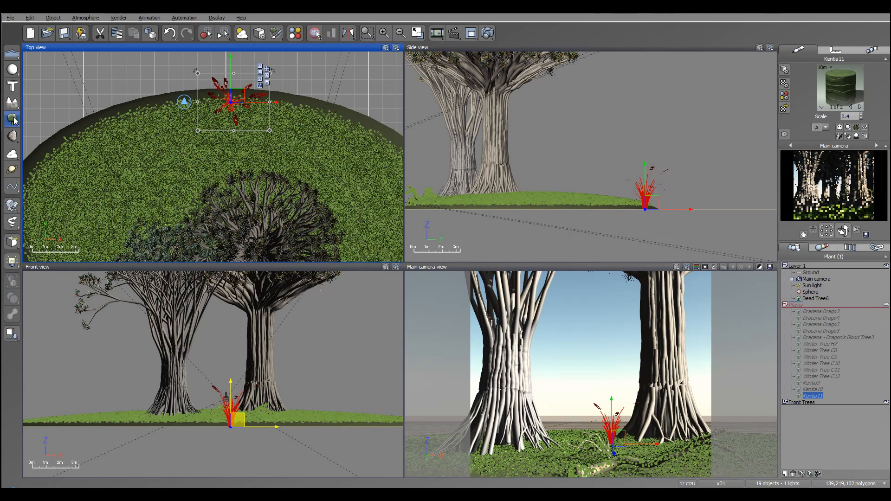
- Add a fourth Kentia near the mound's rear edge, raise it onto the grass and shift it into the gap between the front trees
key(ctrl+d)
drag(219, 143, 283, 120)
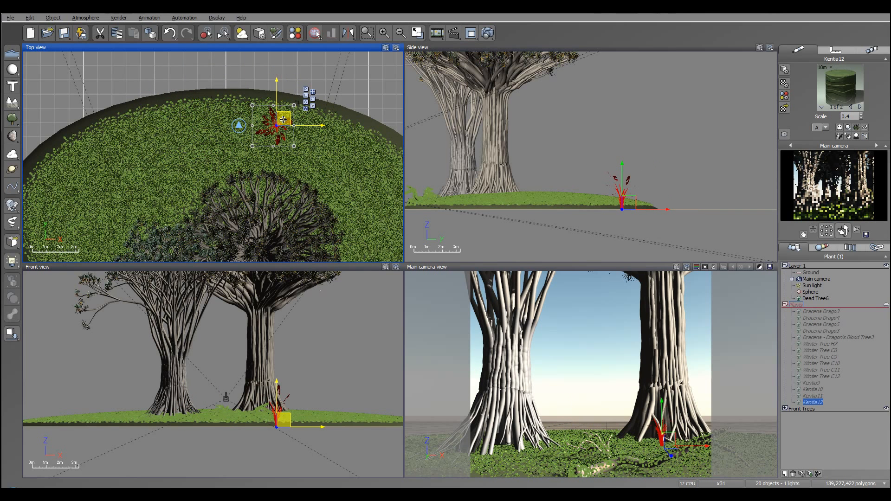
click(622, 204)
drag(622, 204, 620, 194)
drag(264, 110, 238, 112)
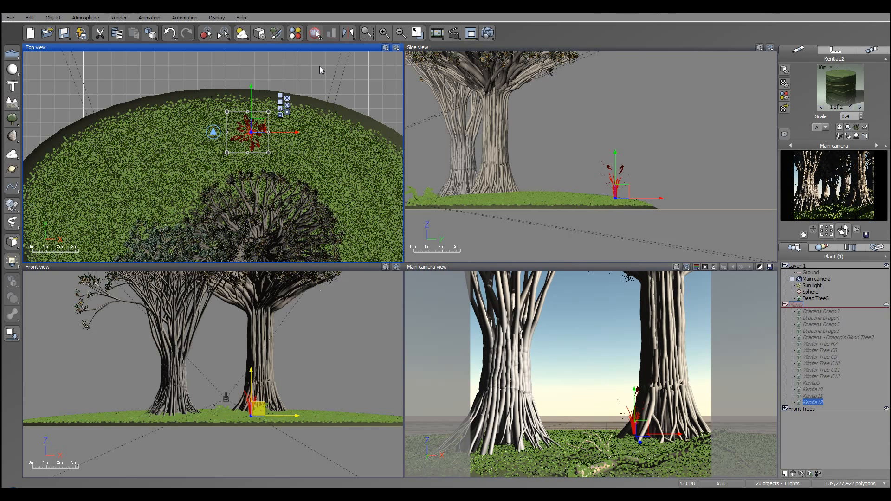
drag(260, 124, 238, 112)
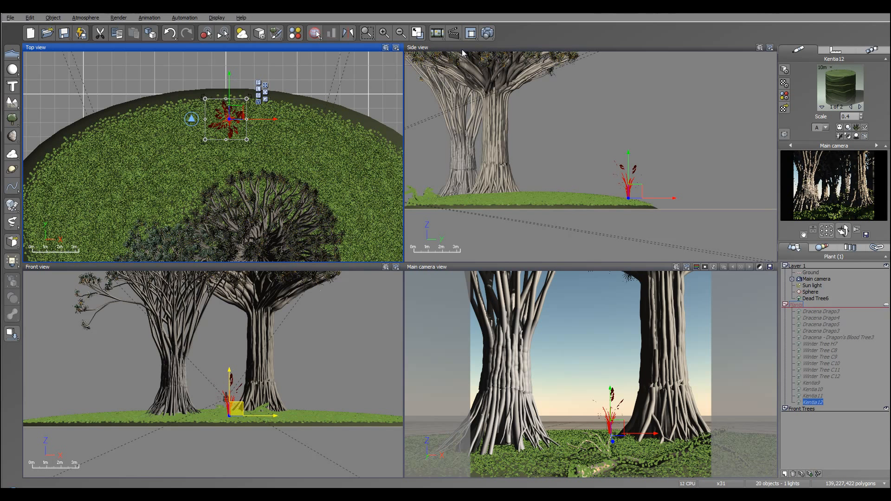
- Add a fifth Kentia at the left front tree's base, raise it to ground level and move it against the roots' left side
right_drag(214, 215, 205, 46)
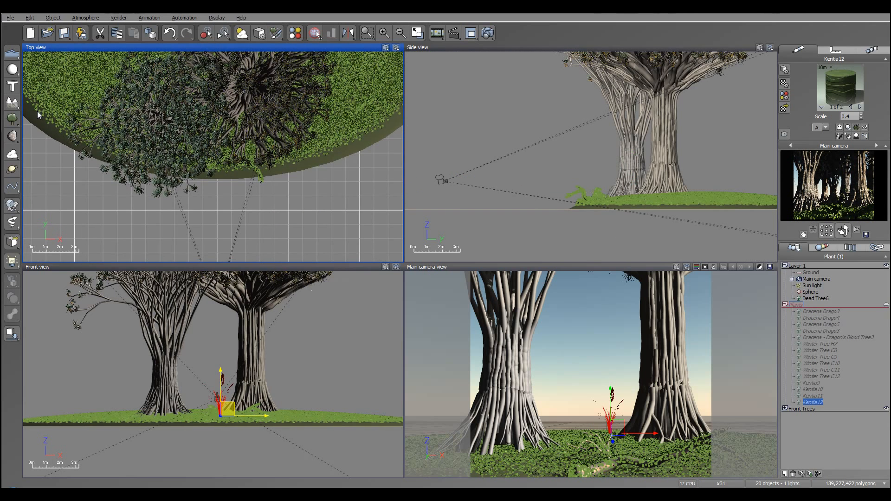
click(8, 120)
drag(211, 141, 151, 127)
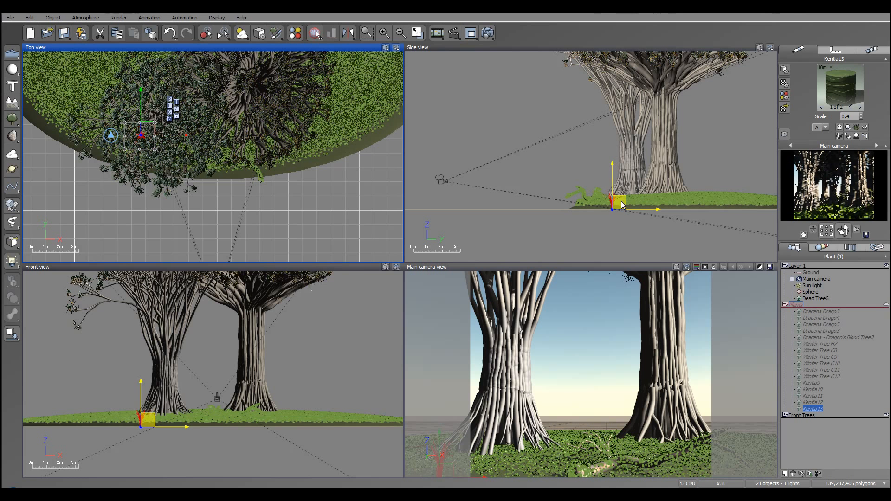
drag(623, 200, 623, 191)
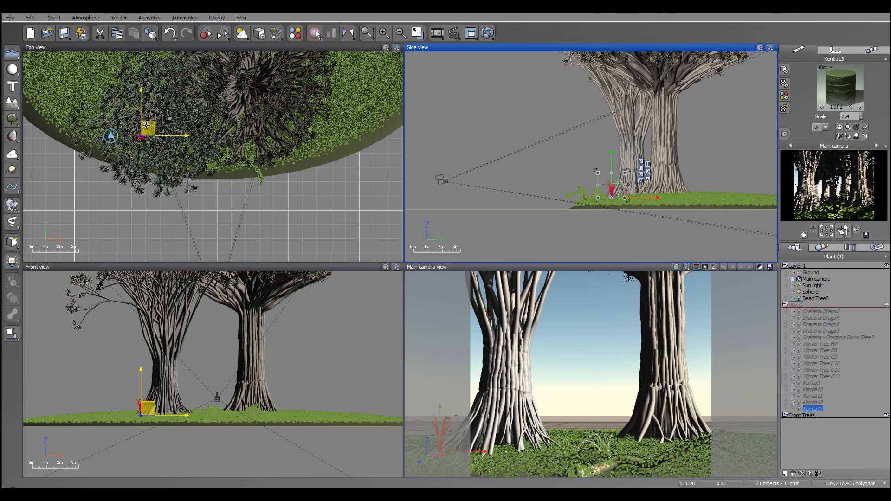
drag(147, 122, 162, 131)
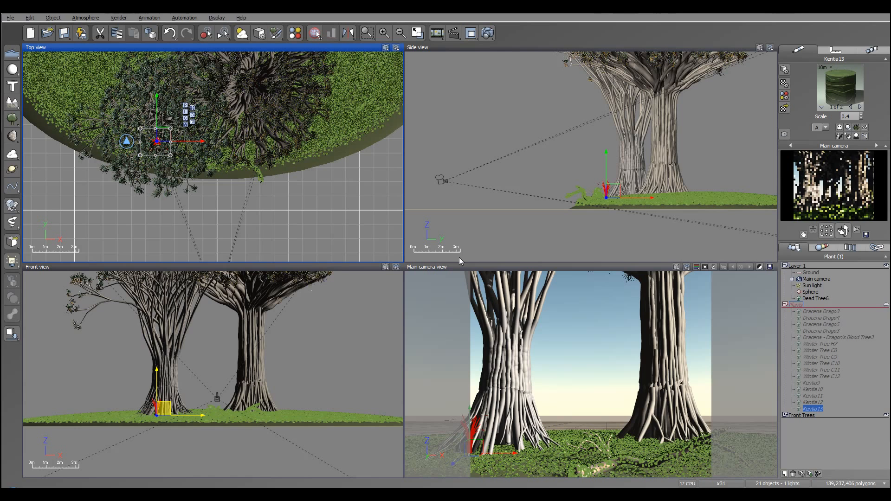
- Render the main camera view to check the Kentia plants, close the render display and save the scene
click(487, 33)
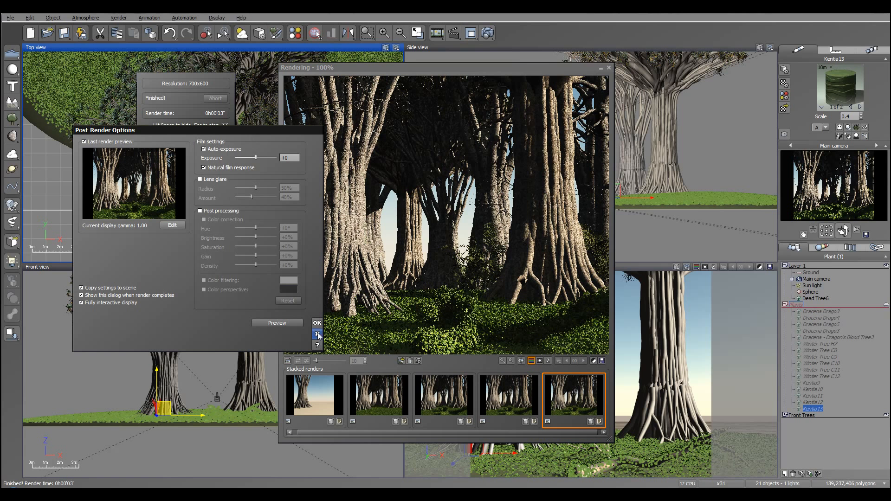
click(317, 324)
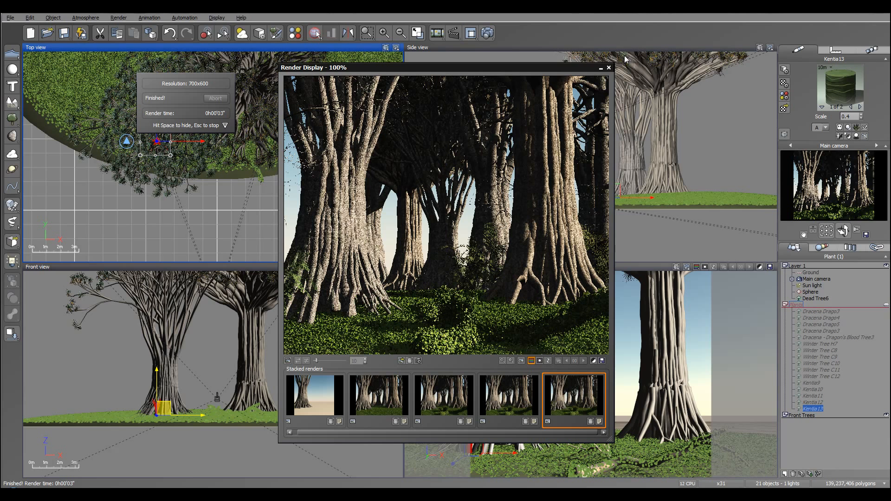
click(609, 68)
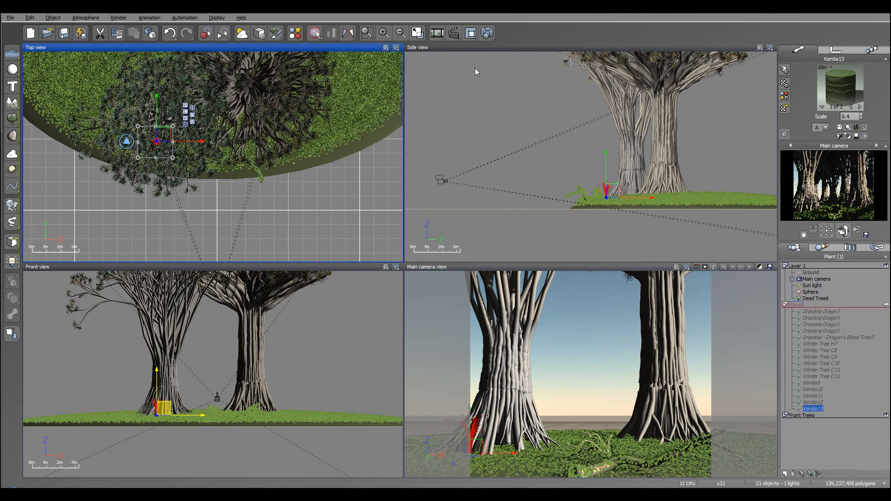
click(66, 38)
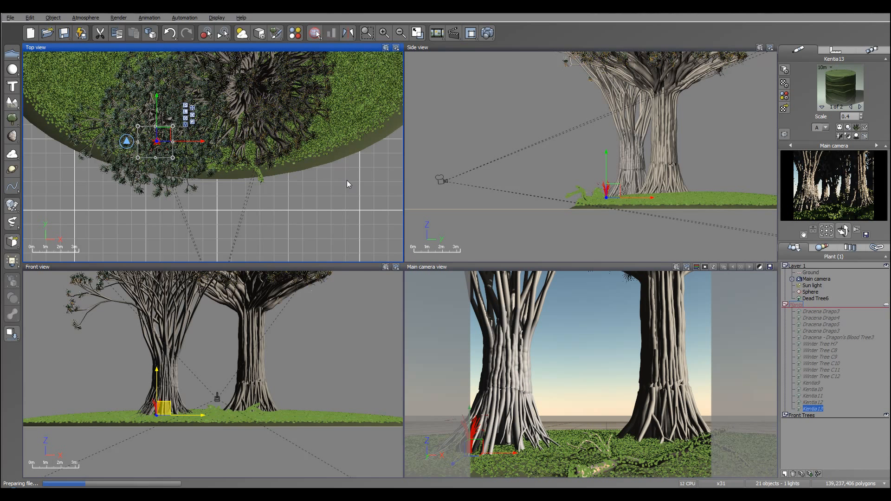